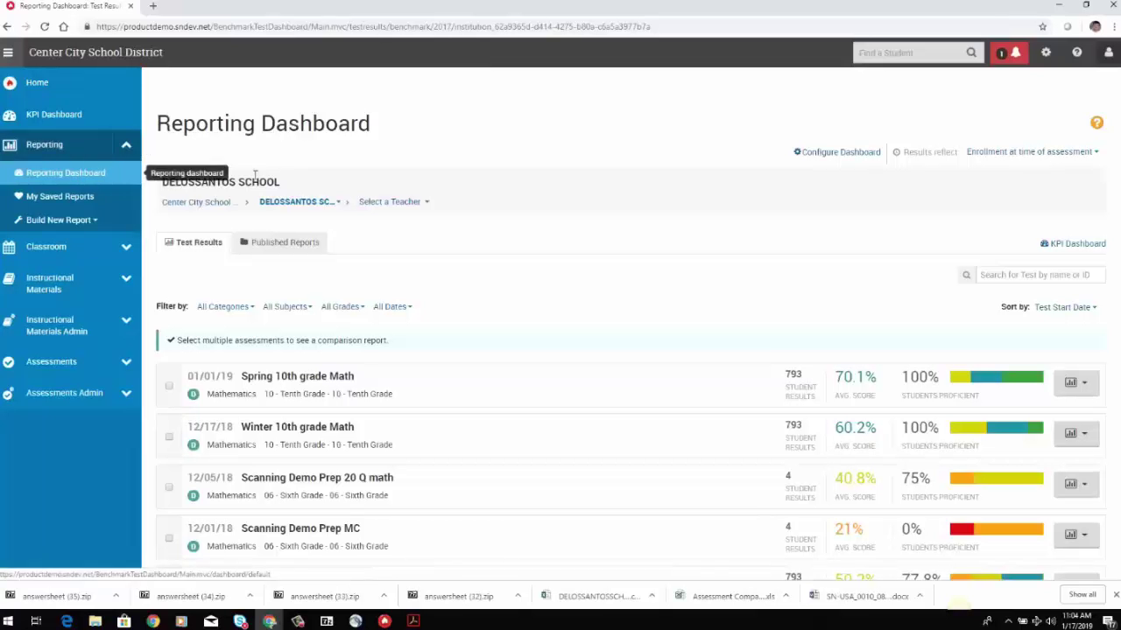
Open the Reporting Dashboard configuration and go to the Assessment Comparison Reports settings
scroll(559, 168, "down", 1)
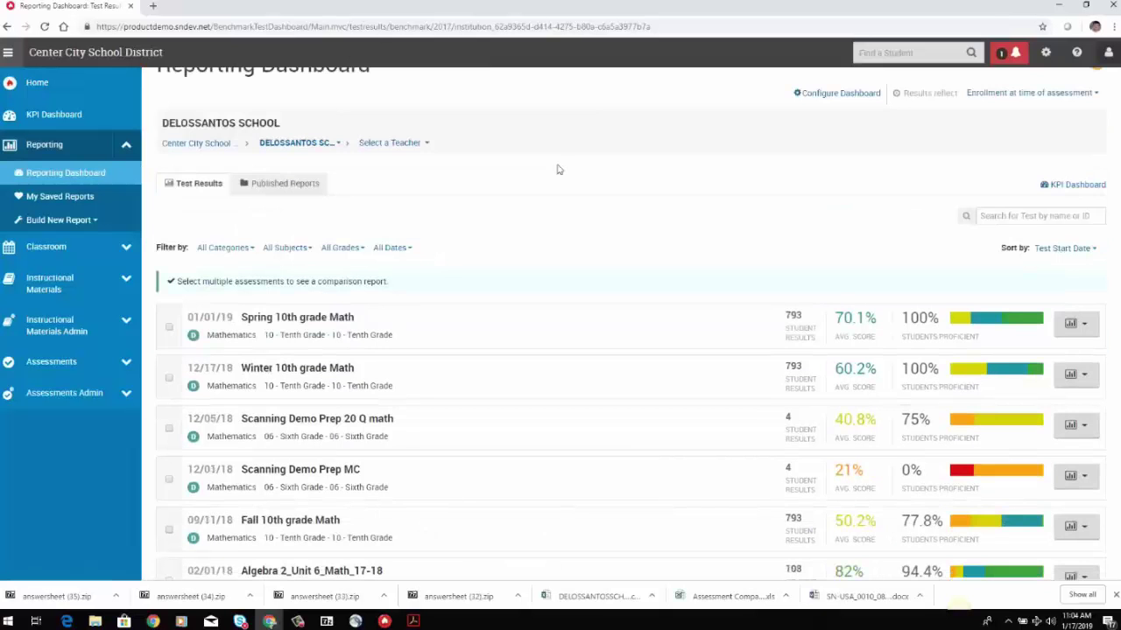
scroll(557, 169, "up", 1)
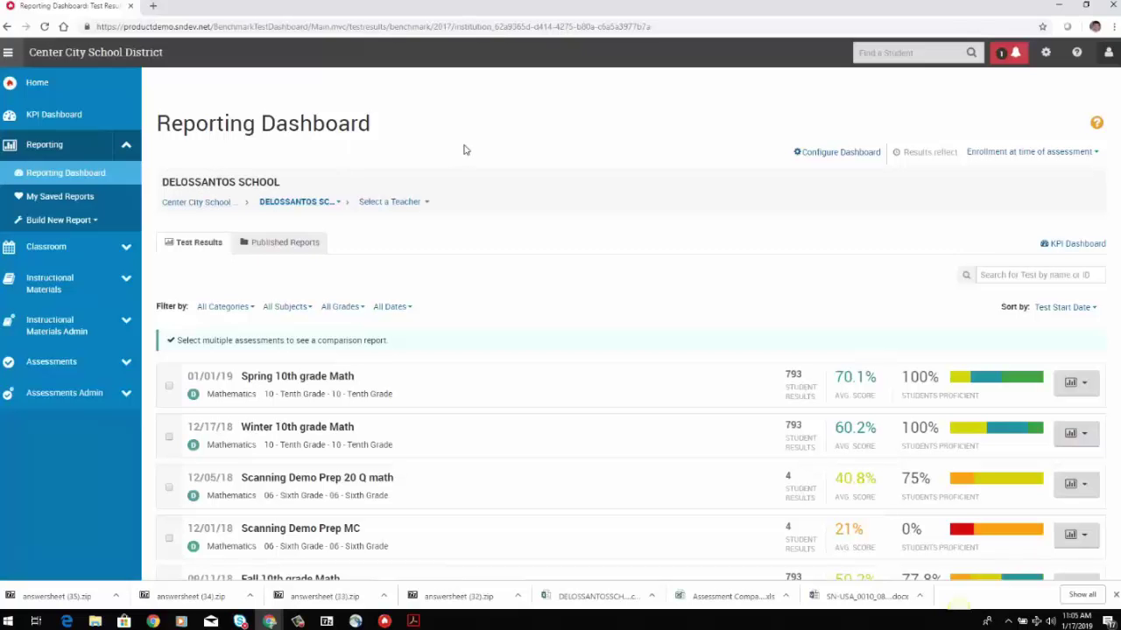
left_click(805, 153)
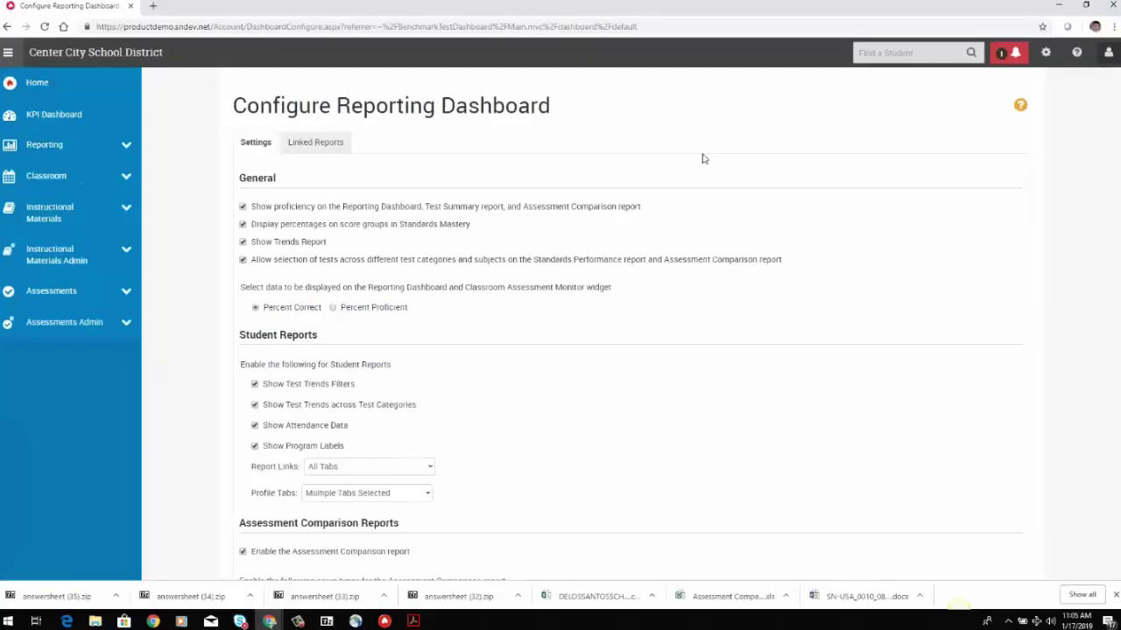
scroll(721, 274, "down", 4)
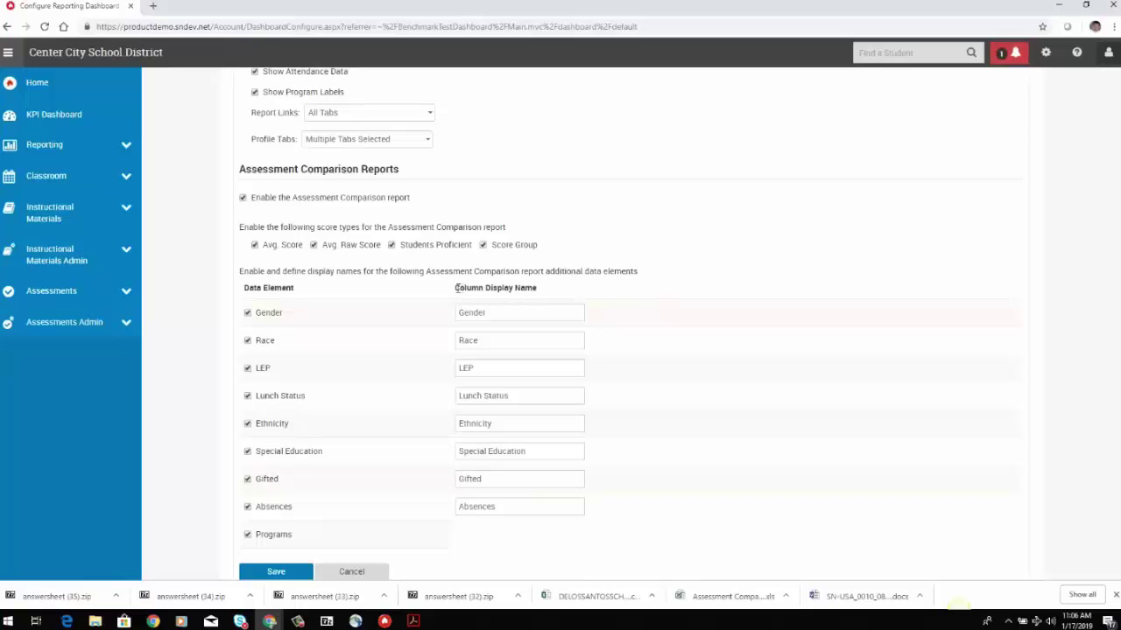
Set the column display name of the Gifted data element to Pace for the Assessment Comparison report
left_click_drag(454, 292, 545, 293)
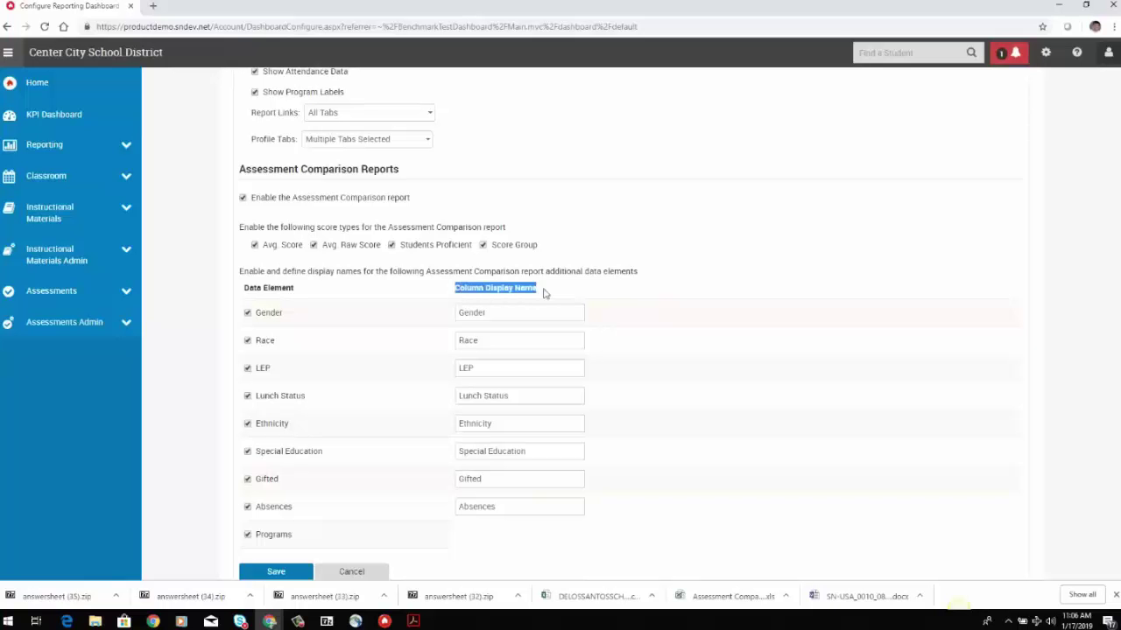
left_click(519, 478)
double_click(463, 479)
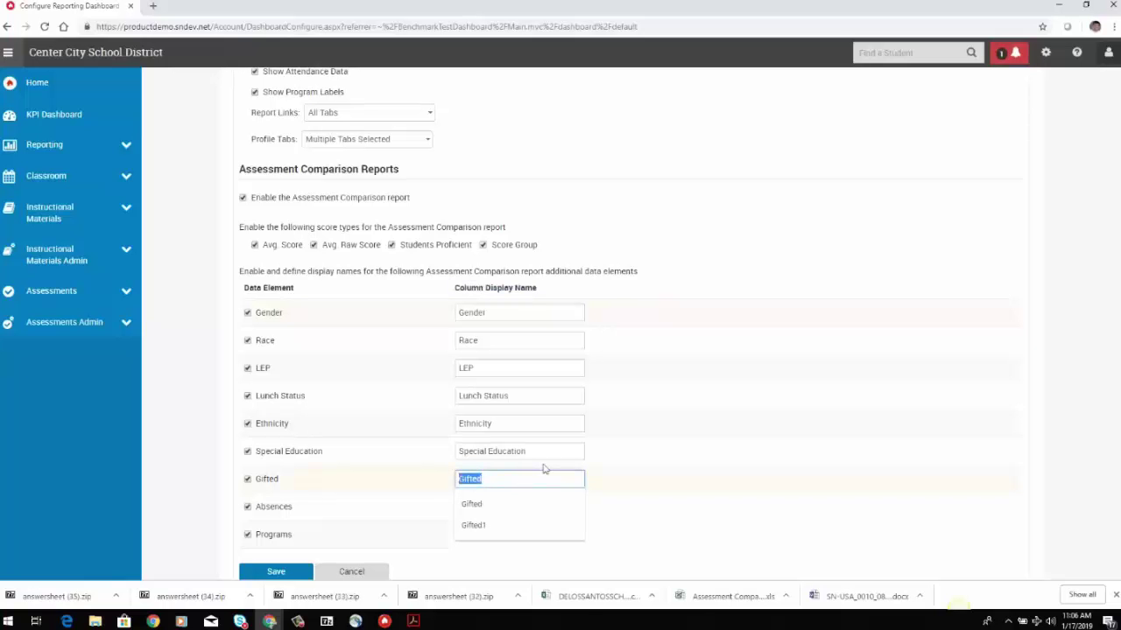
left_click(516, 294)
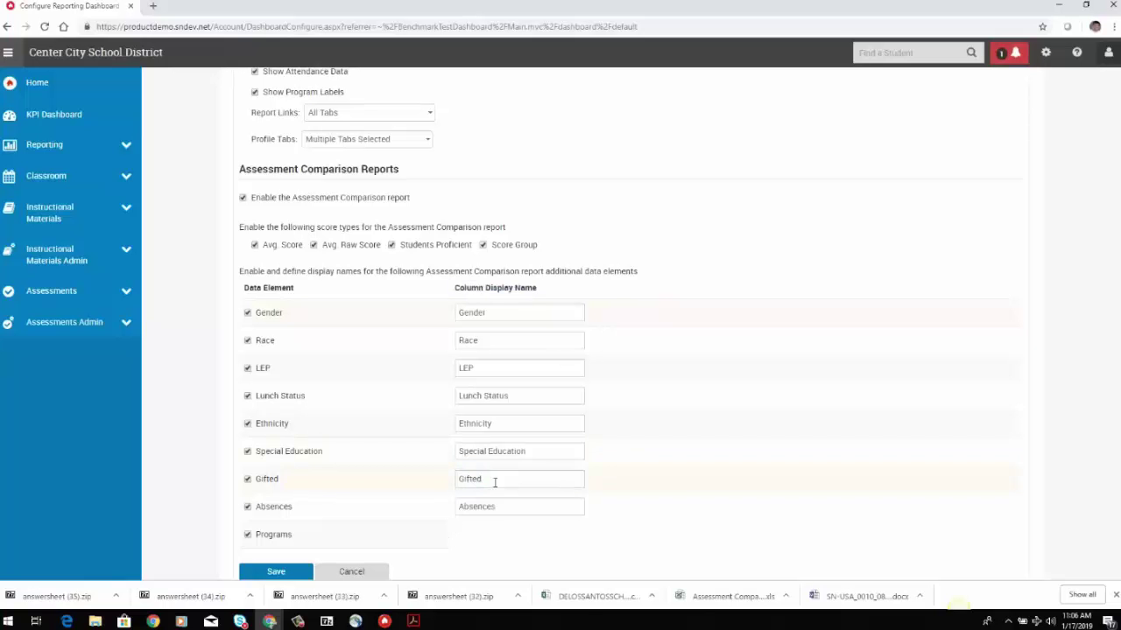
double_click(457, 479)
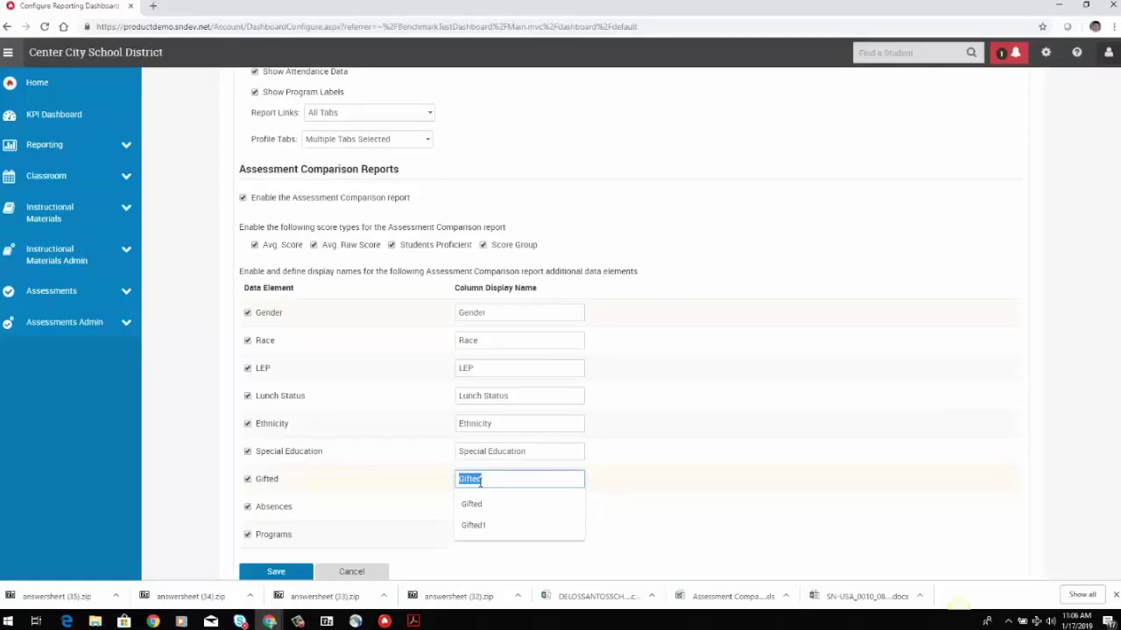
type("Pace")
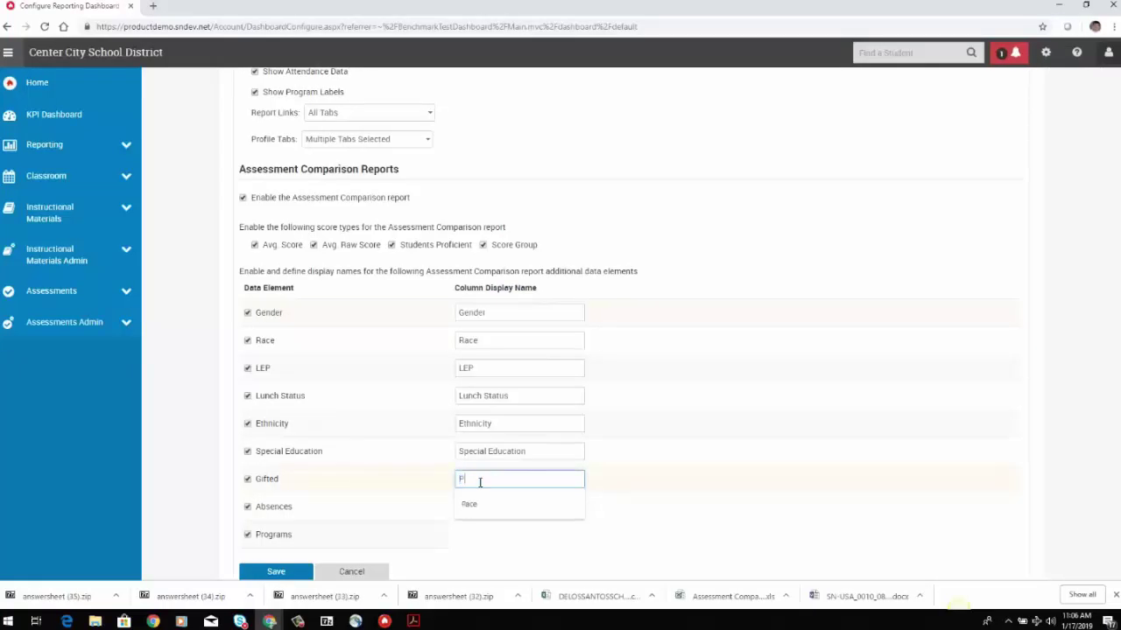
left_click(644, 419)
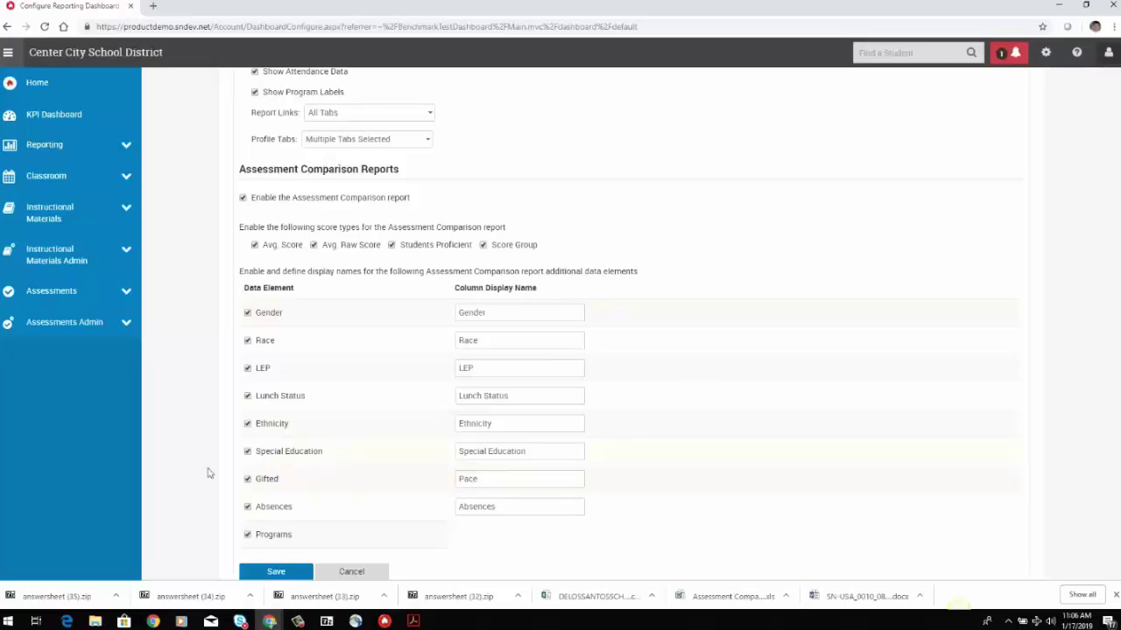
Check the available Report Links and Profile Tabs options for Student Reports without changing them
scroll(211, 517, "down", 1)
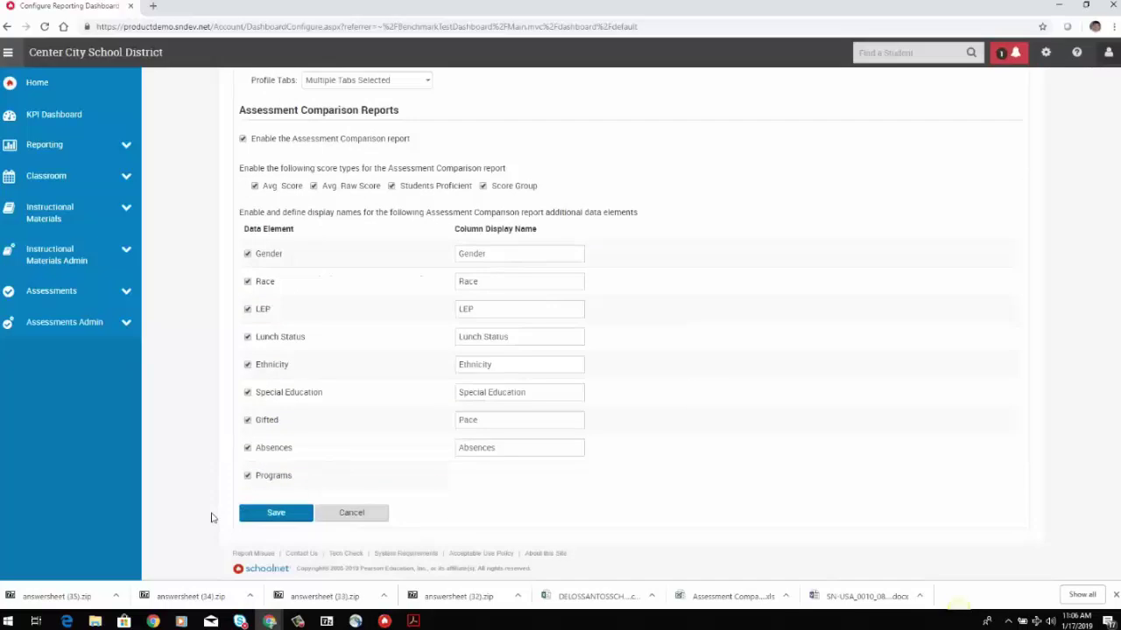
scroll(210, 484, "up", 3)
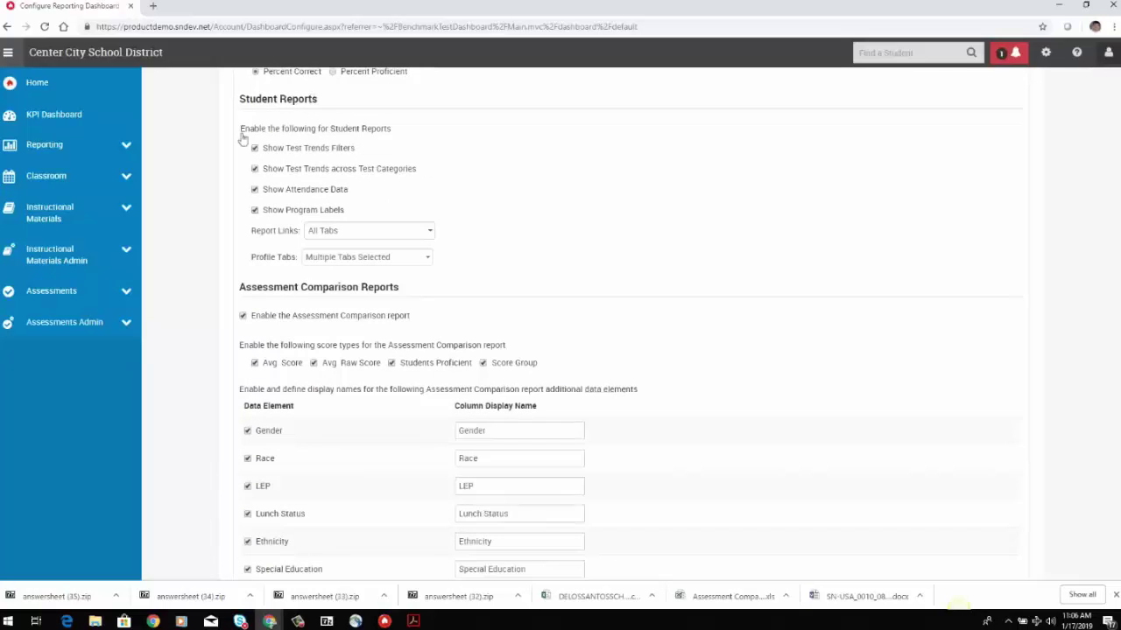
left_click(355, 233)
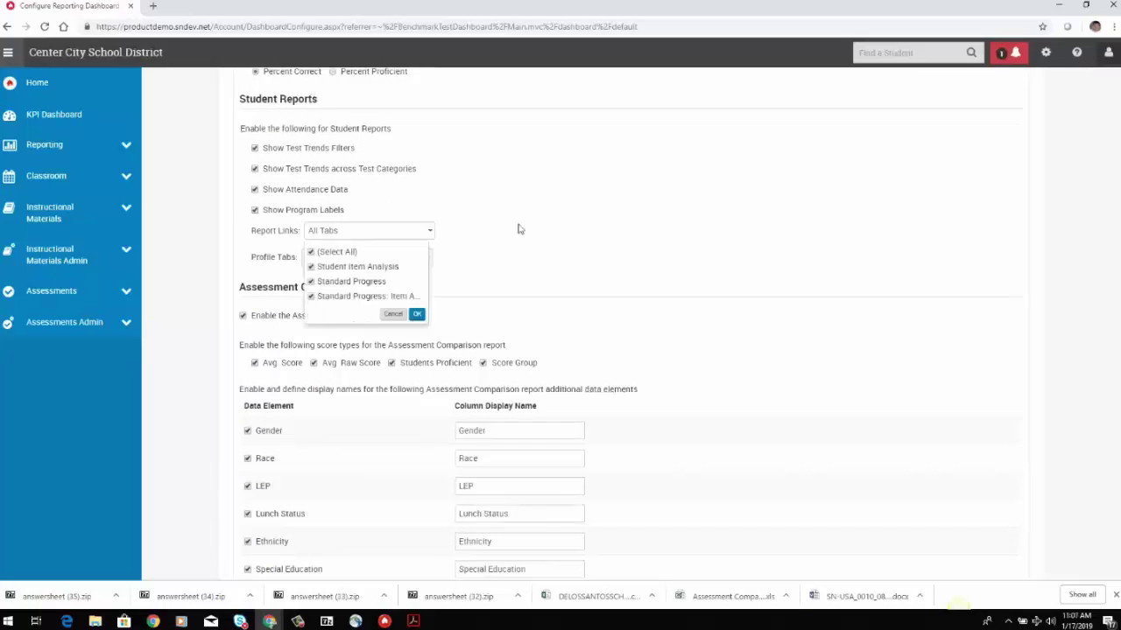
left_click(431, 257)
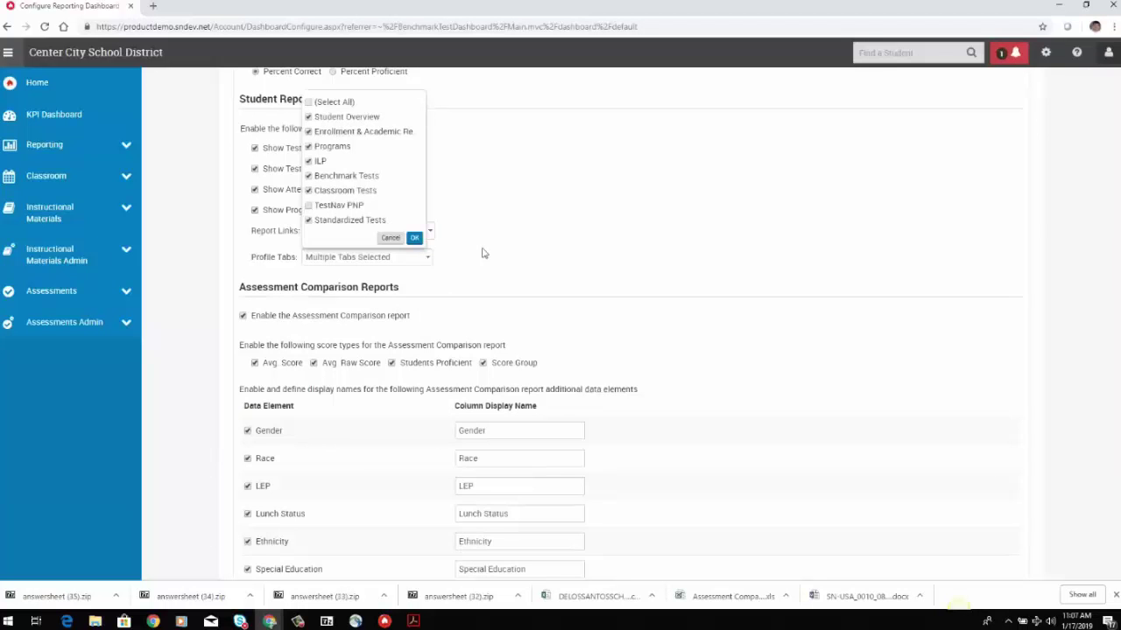
left_click(392, 238)
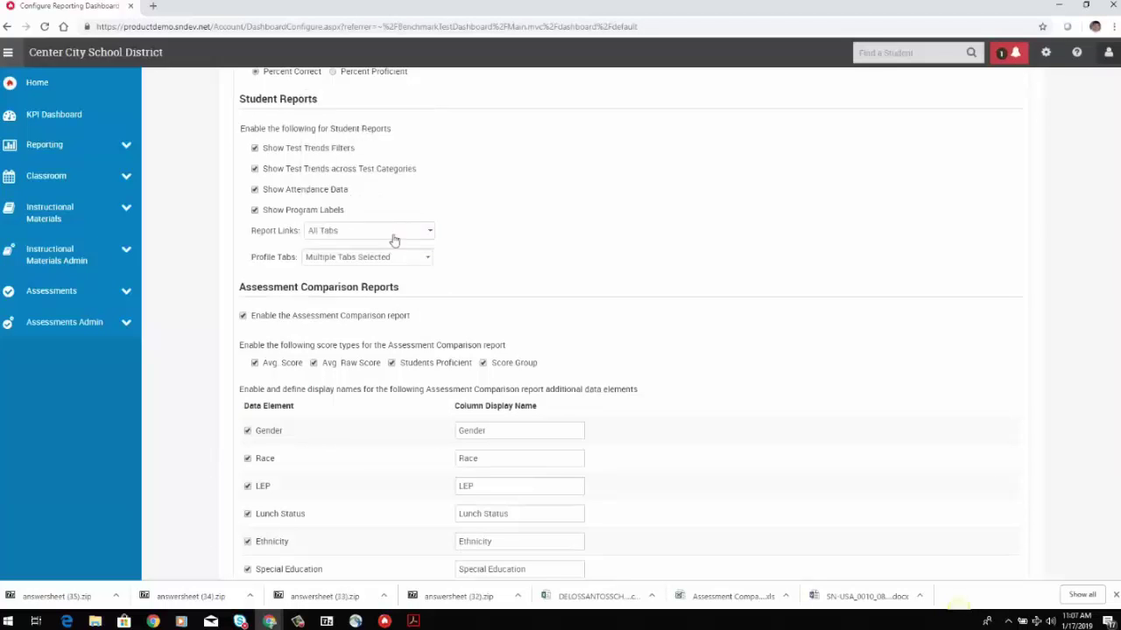
Save the dashboard configuration and view the enrollment and past school year choices that results can reflect
scroll(218, 306, "down", 2)
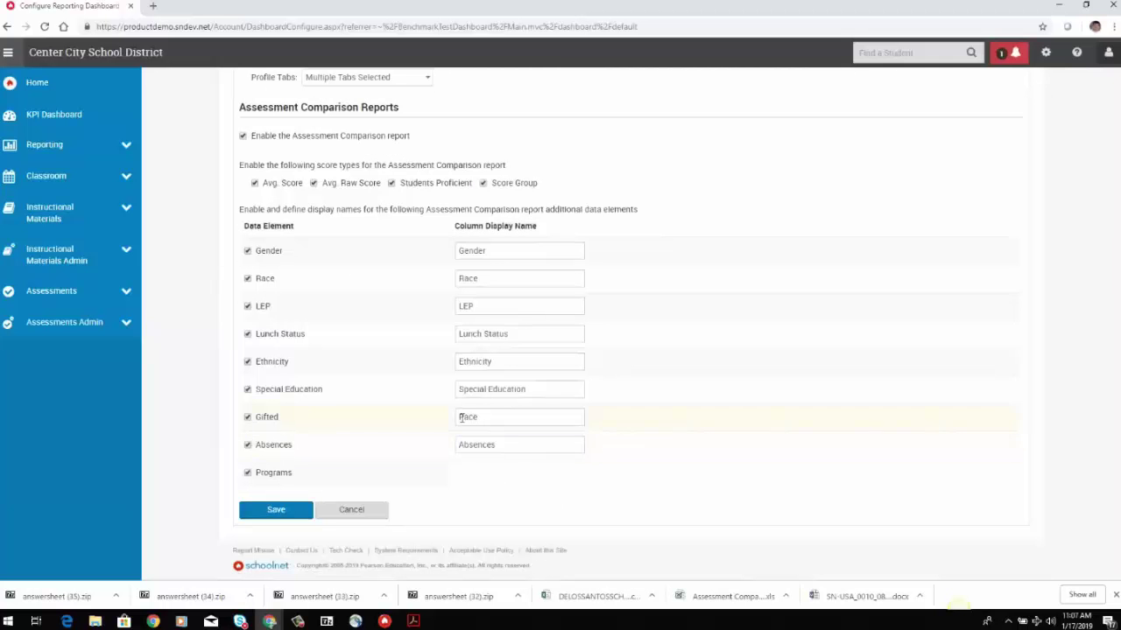
left_click(294, 511)
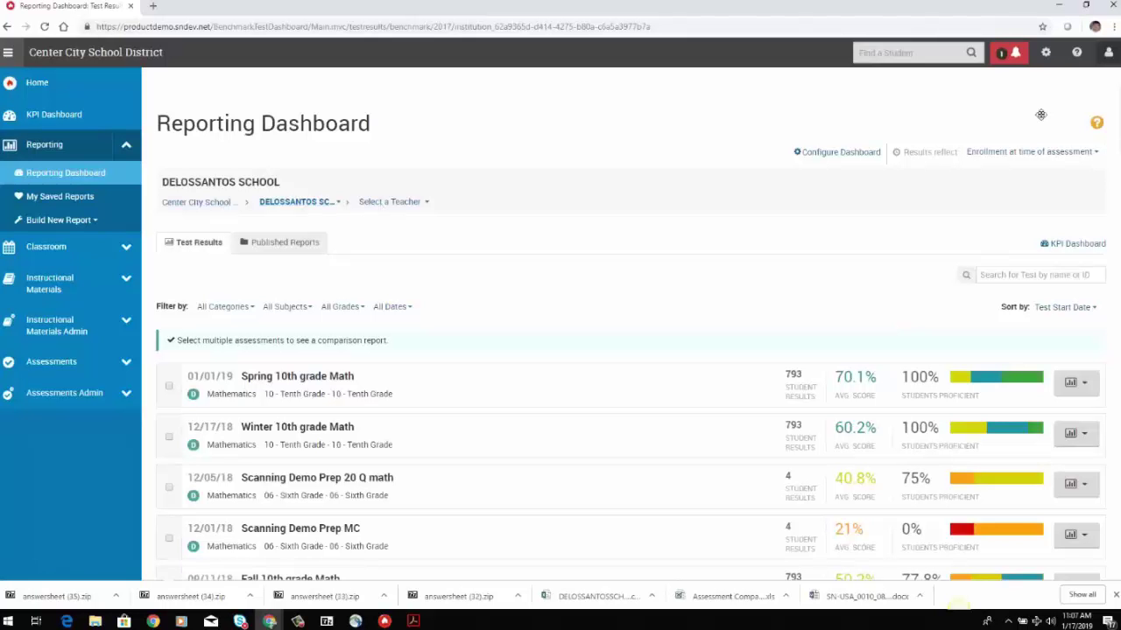
left_click(1096, 153)
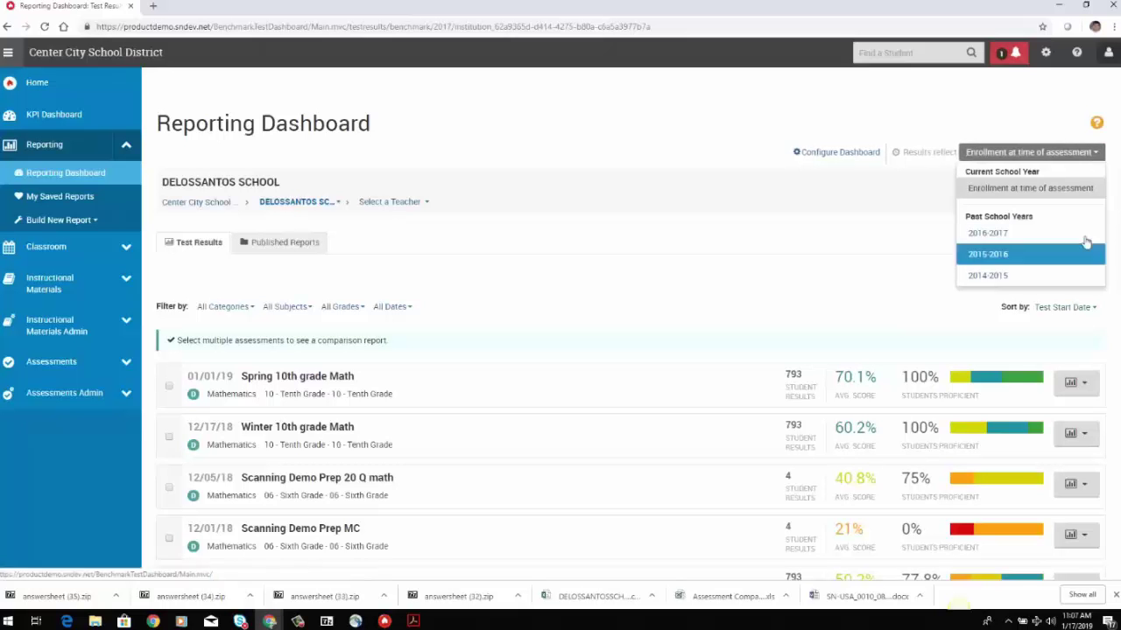
left_click(673, 133)
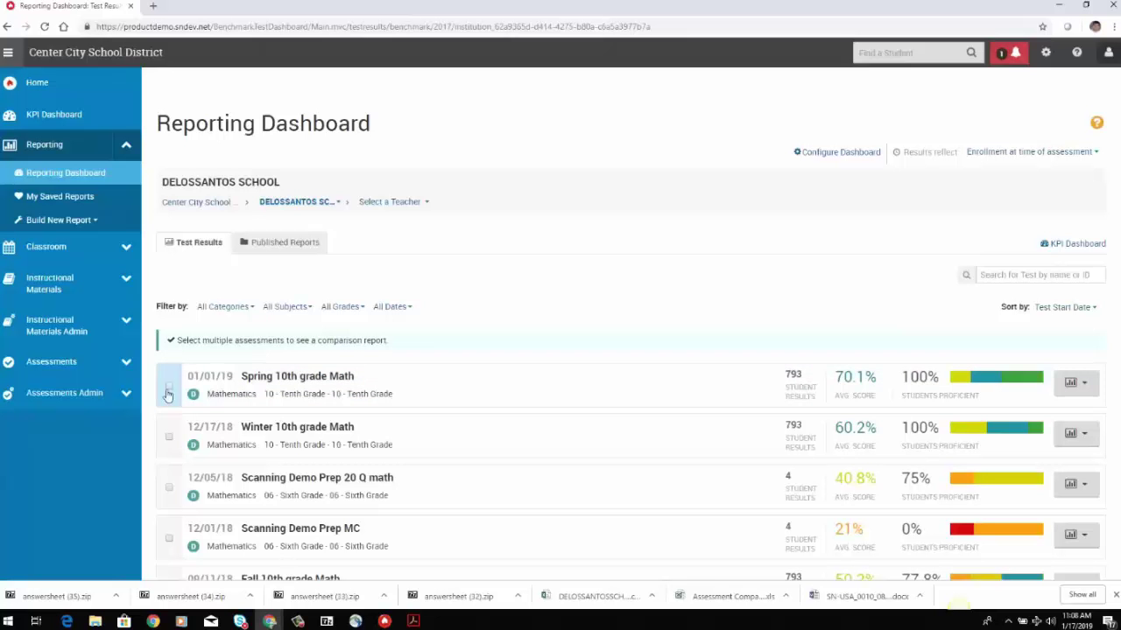
left_click(170, 439)
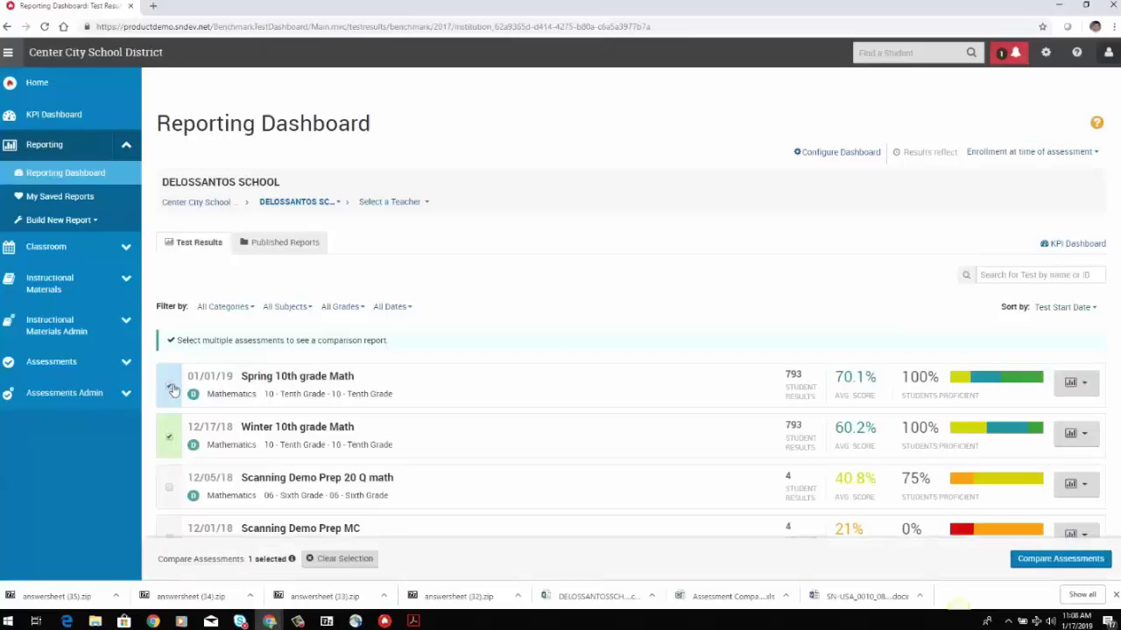
left_click(173, 389)
scroll(173, 390, "down", 1)
scroll(168, 384, "down", 1)
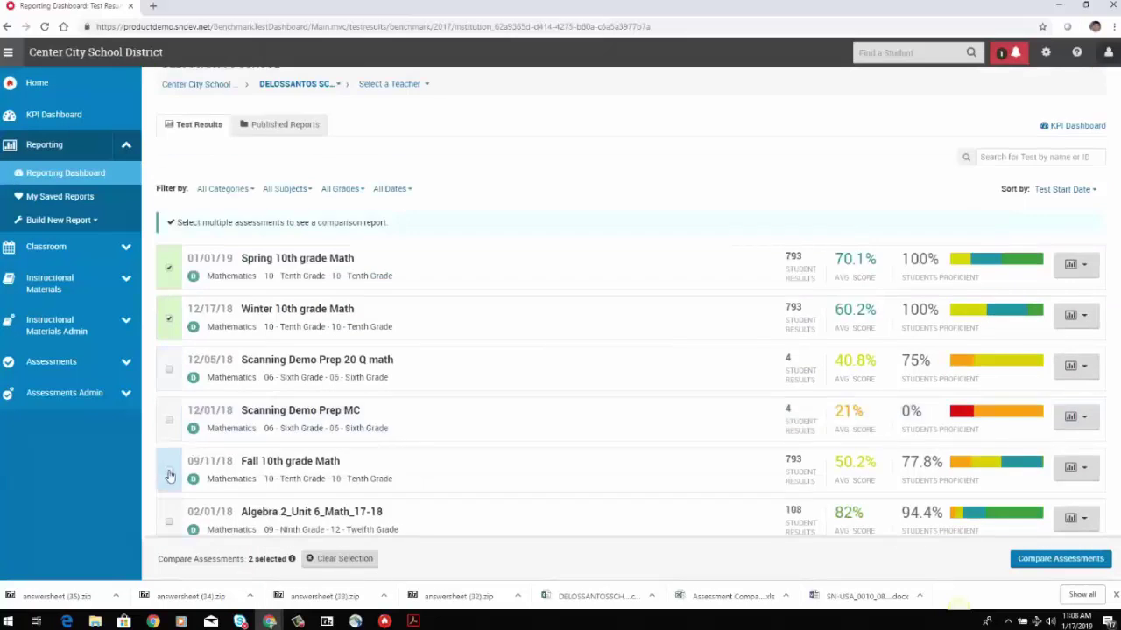
left_click(170, 474)
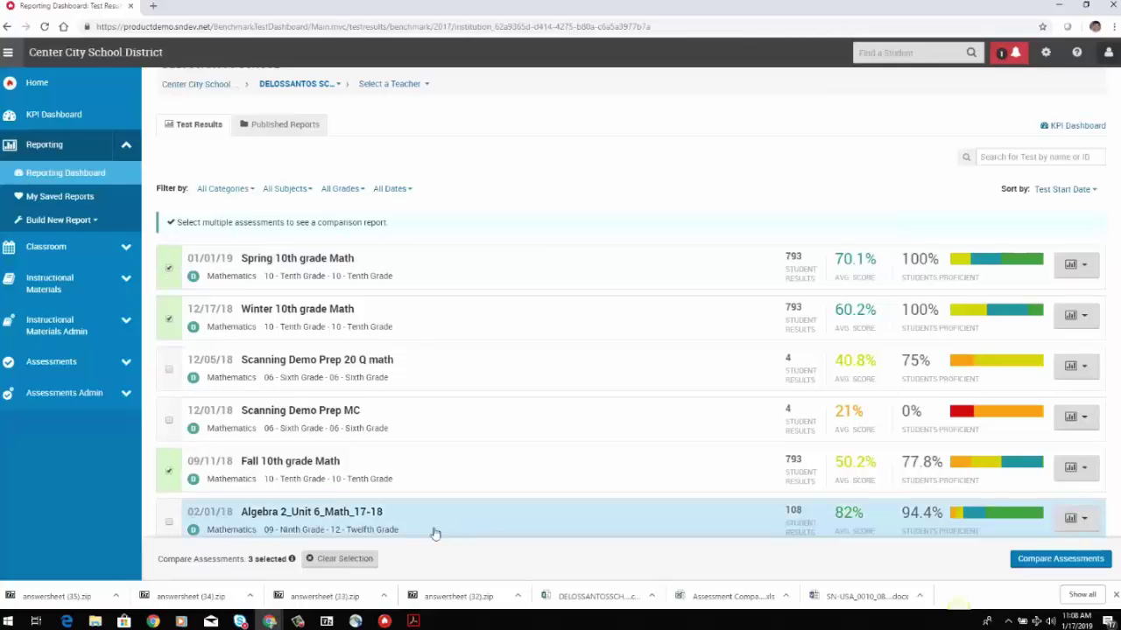
left_click(326, 567)
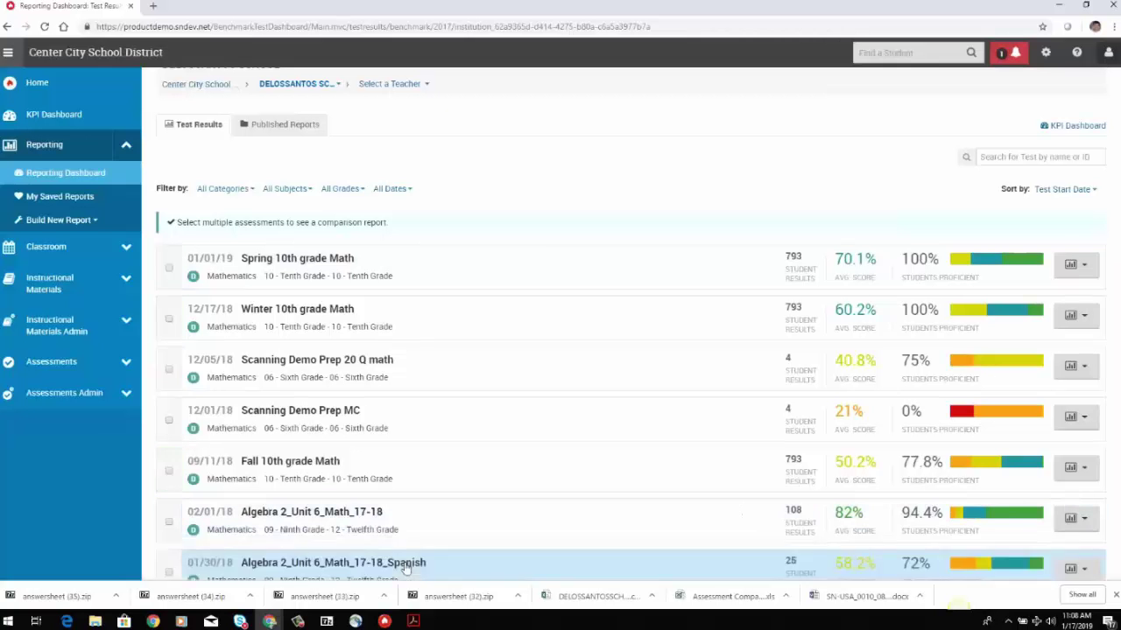
Select the Fall, Spring and Winter 10th grade Math assessments for comparison
left_click(169, 470)
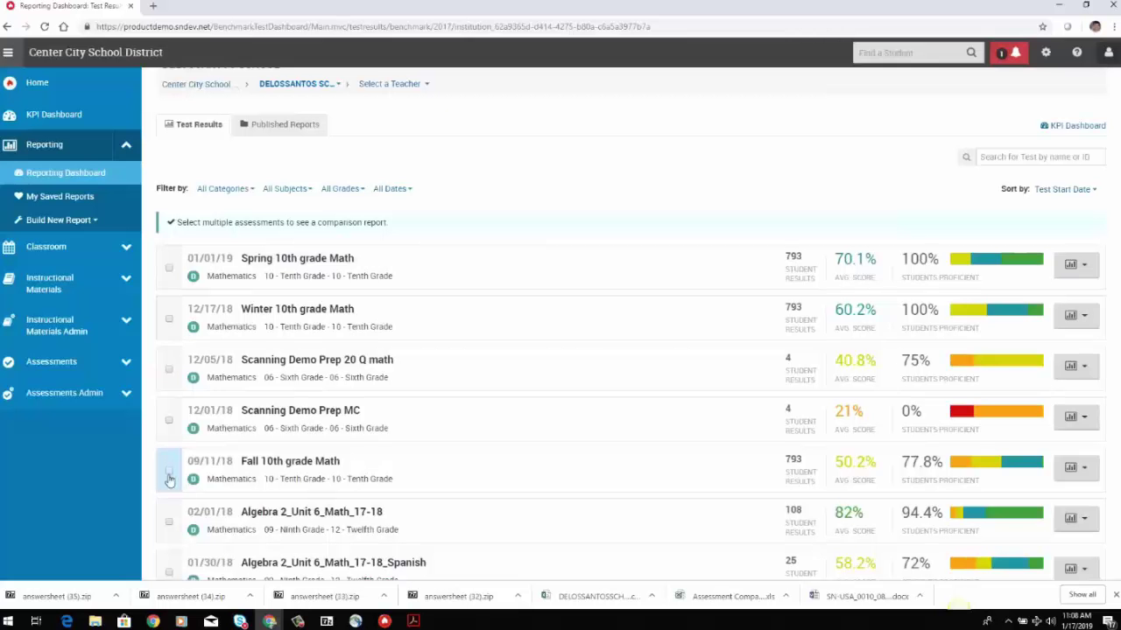
left_click(169, 267)
left_click(169, 318)
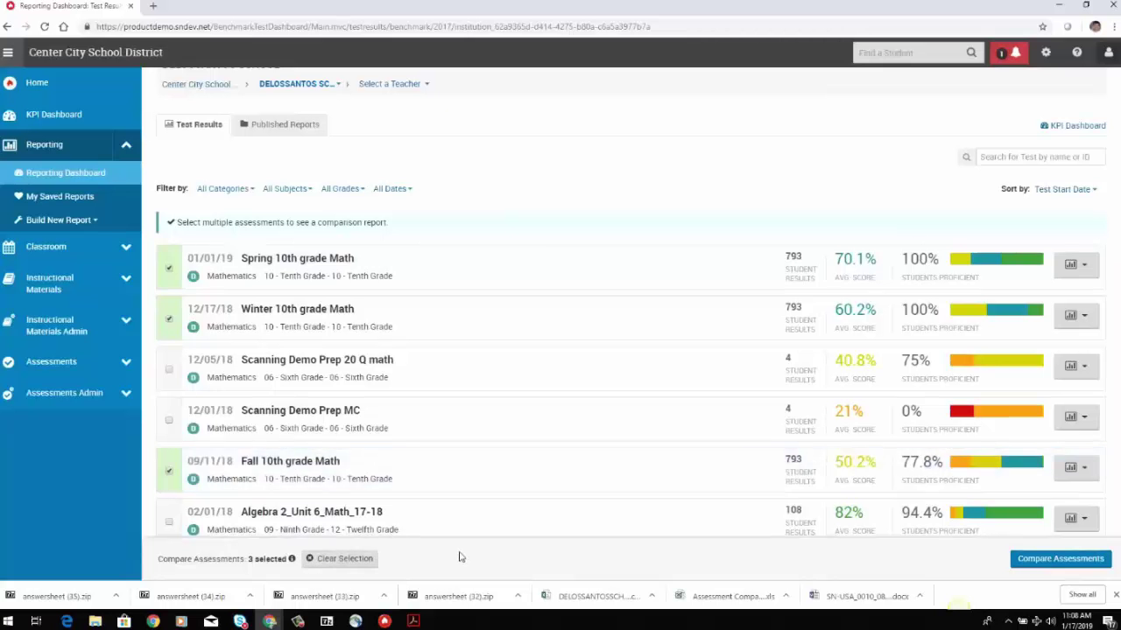
Start the comparison of the selected assessments and exclude Avg. Raw Score and Students Proficient from the report data
left_click(1025, 561)
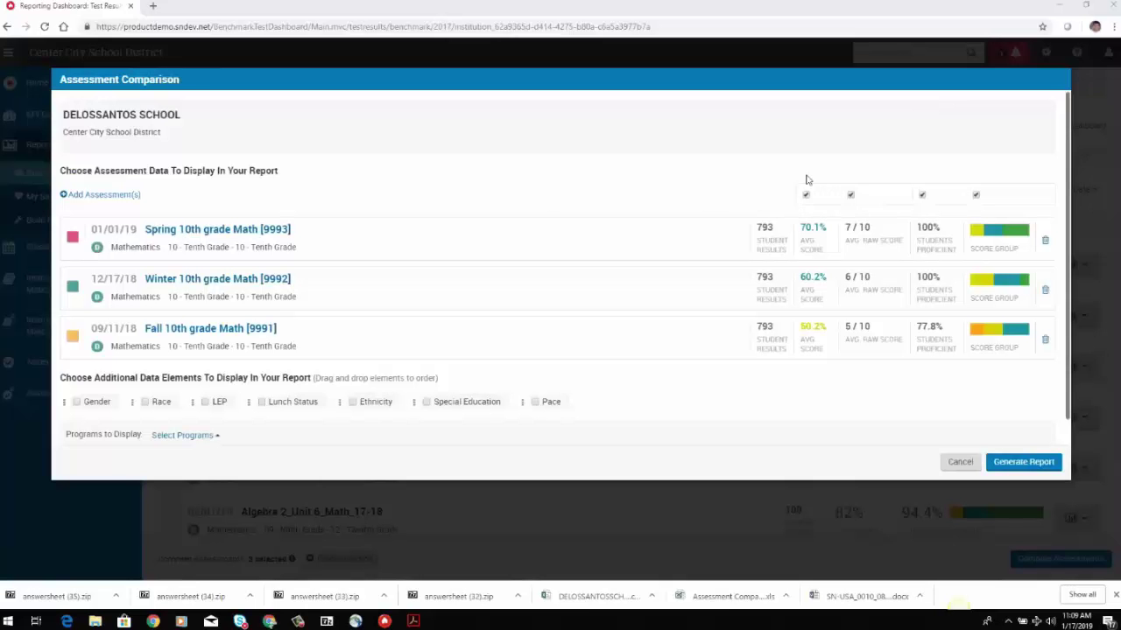
left_click(851, 197)
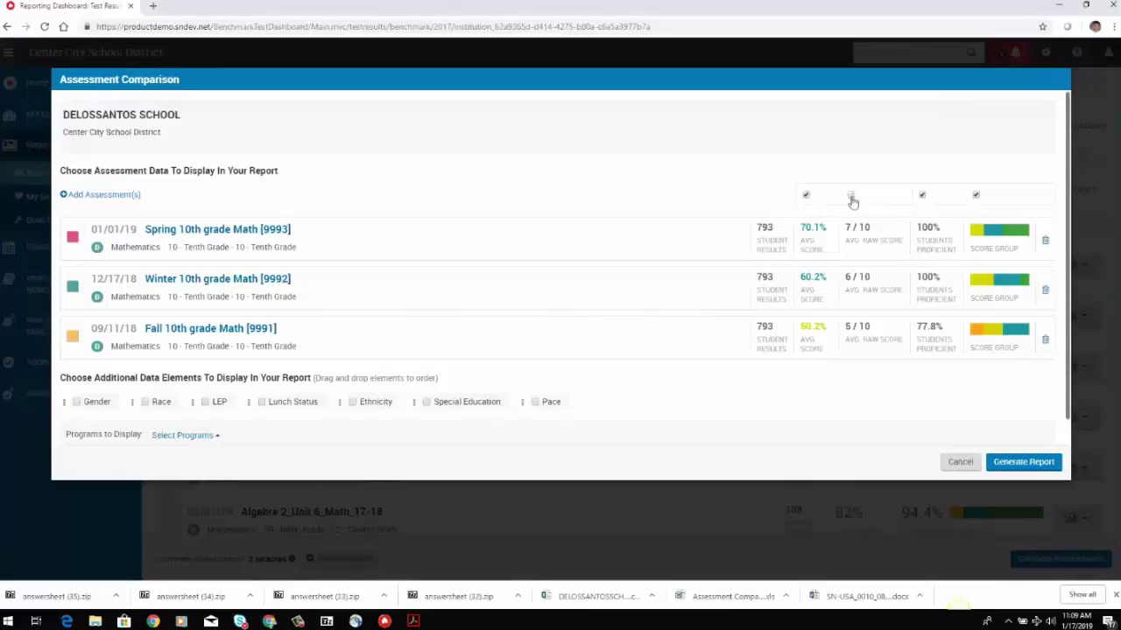
left_click(922, 198)
Include Gender, Race and Pace as additional data elements and move Pace to the front of the order
left_click(91, 403)
left_click(145, 402)
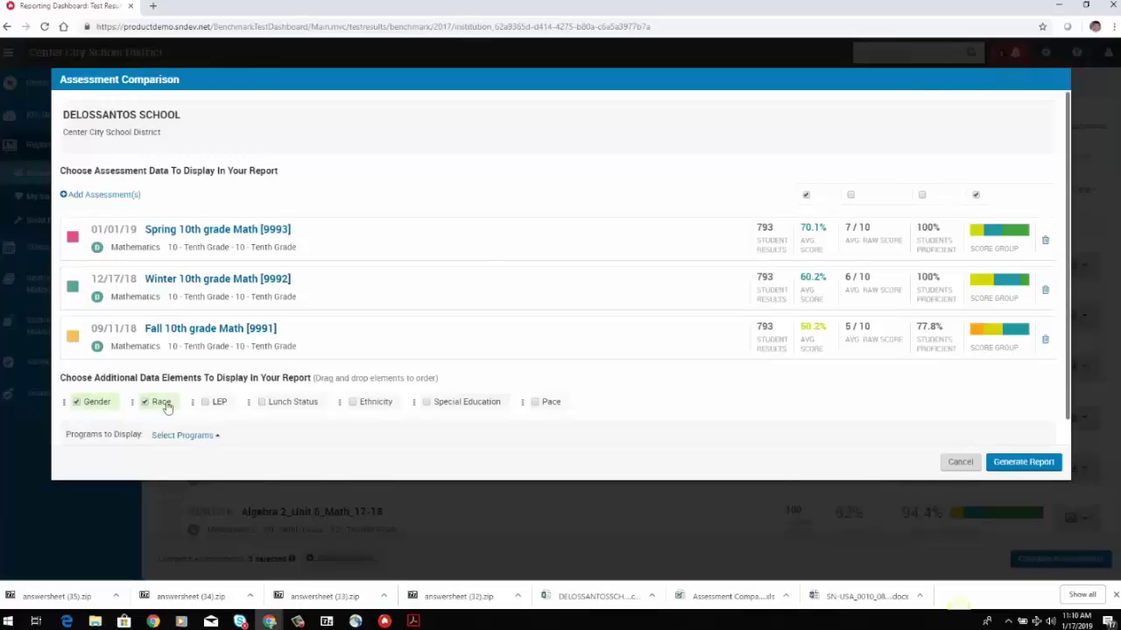
left_click(535, 404)
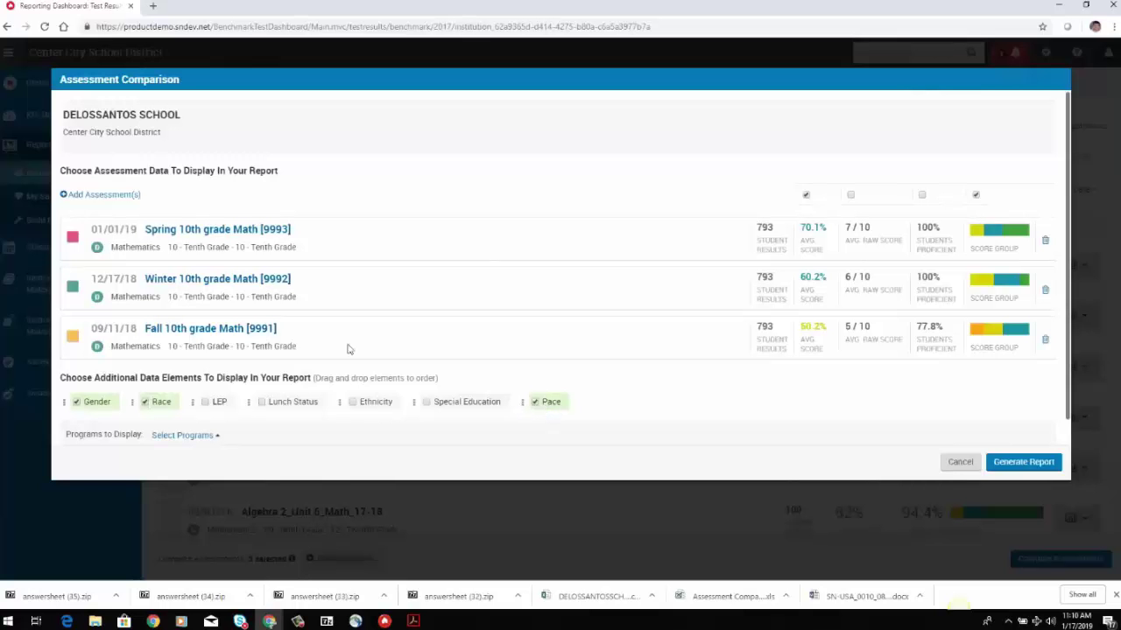
left_click_drag(549, 407, 83, 411)
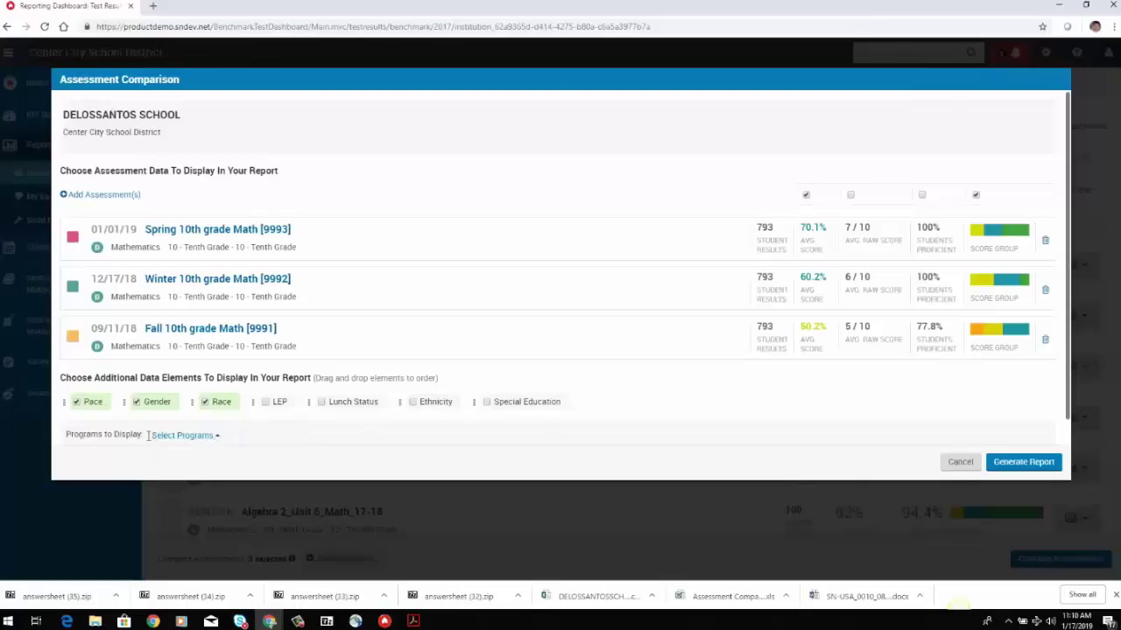
Choose X-SPECIAL ED. & RELATED SERVICES as the program to display in the comparison report
left_click(217, 440)
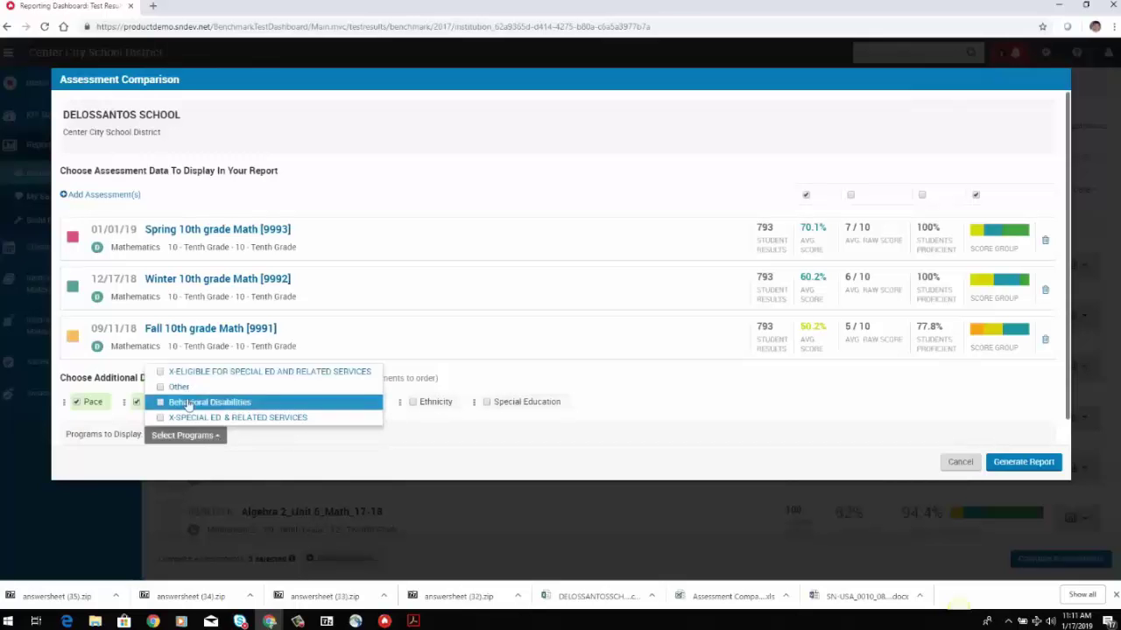
left_click(256, 419)
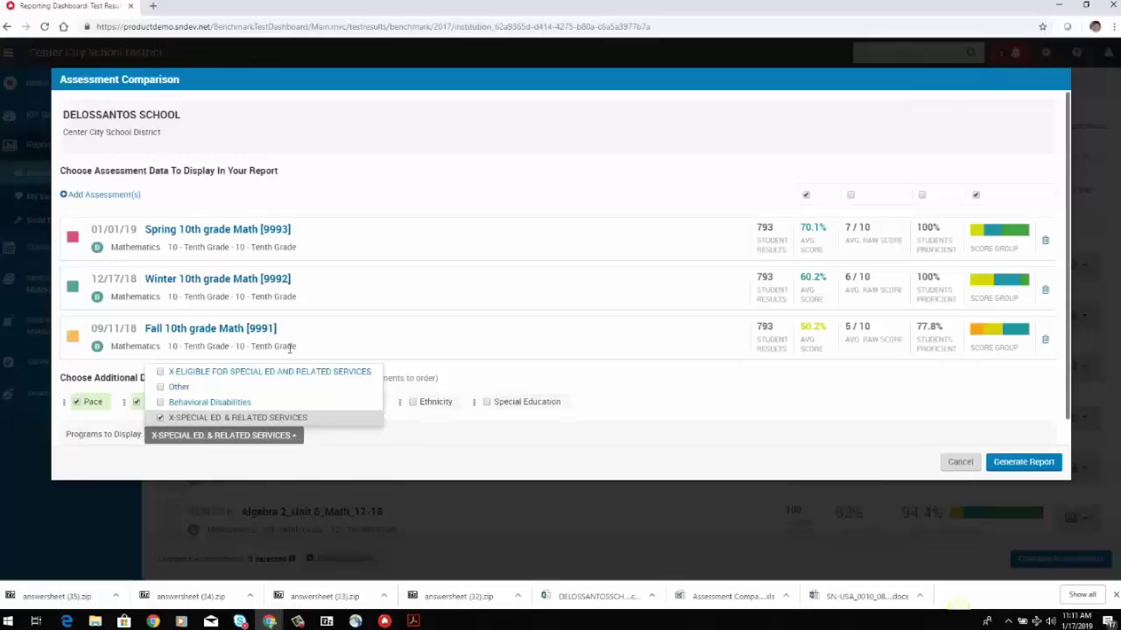
left_click(352, 460)
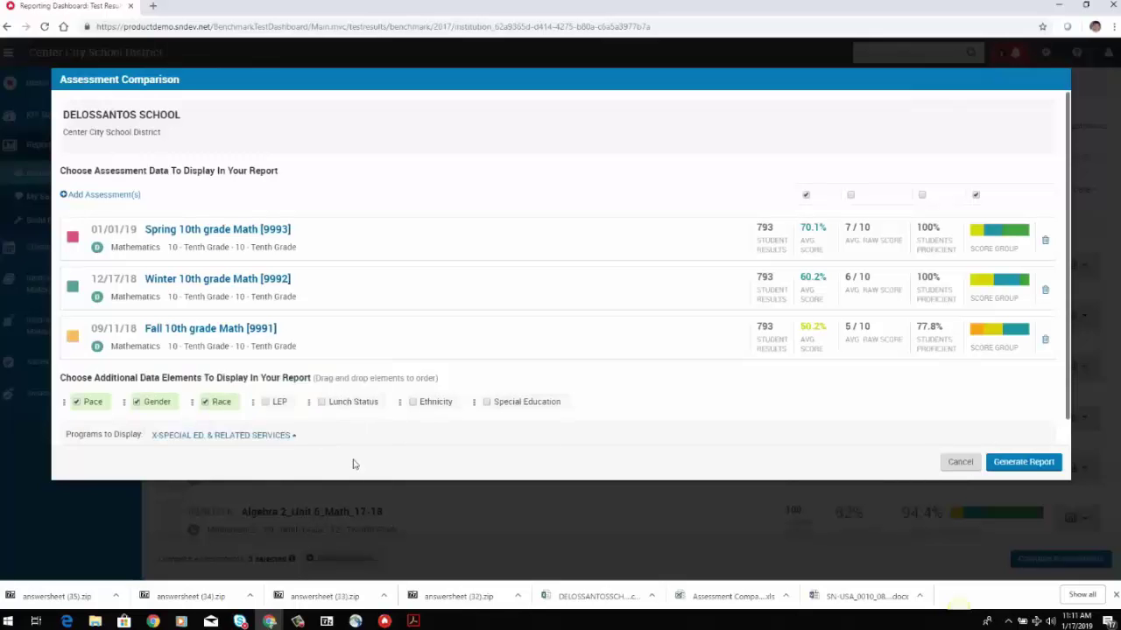
left_click(287, 439)
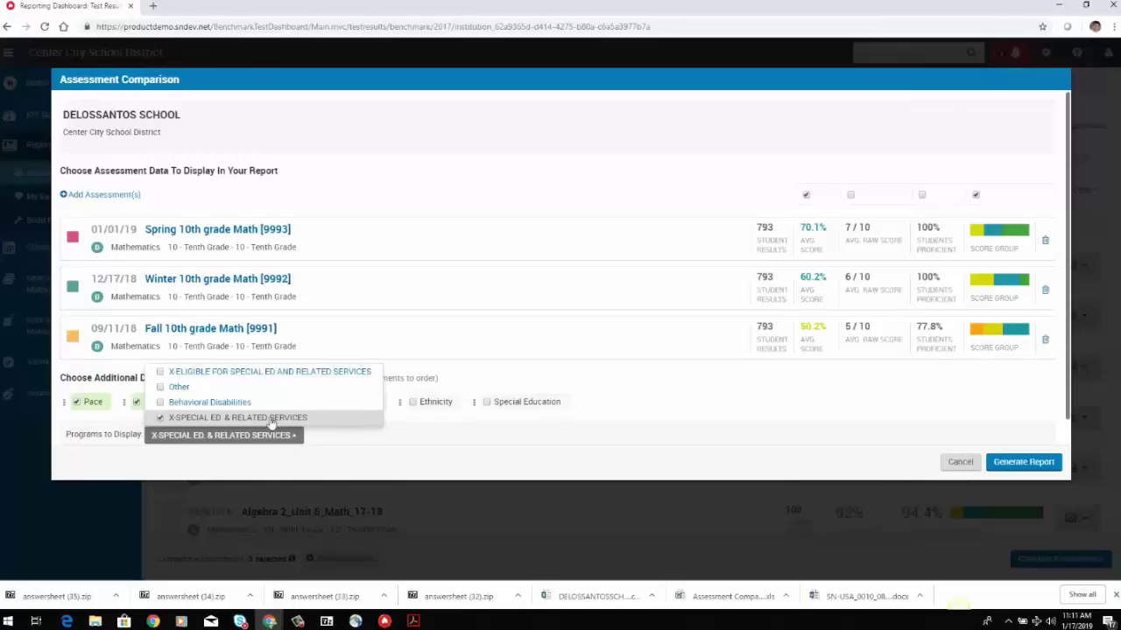
left_click(195, 464)
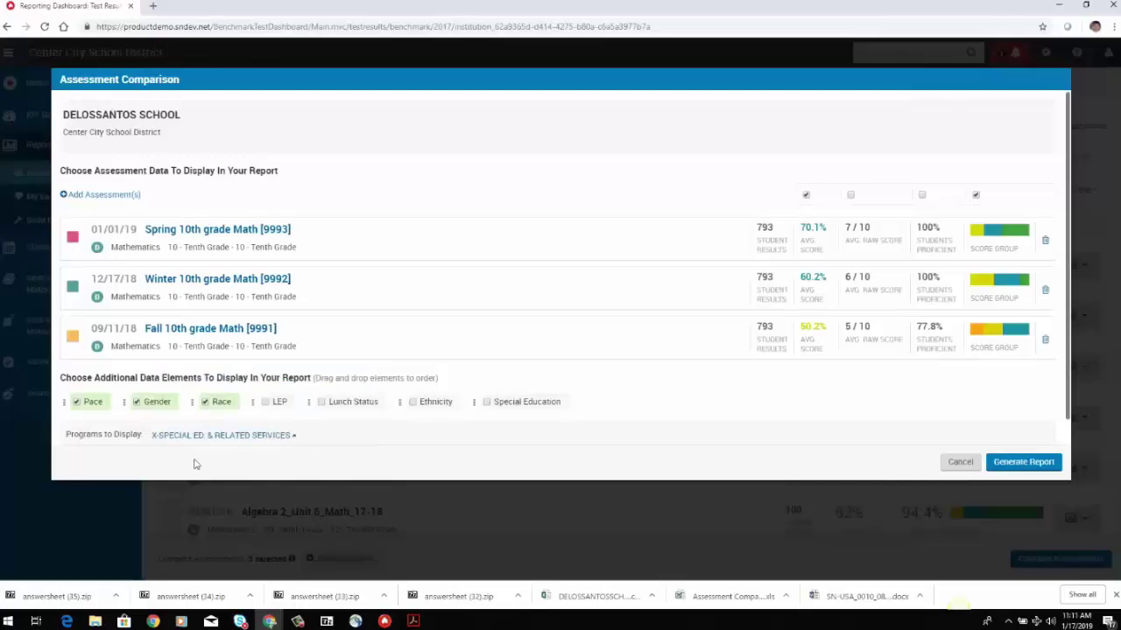
Generate the Assessment Comparison report and examine the score details for the Fall, Winter and Spring bars in the average score chart
left_click(1042, 464)
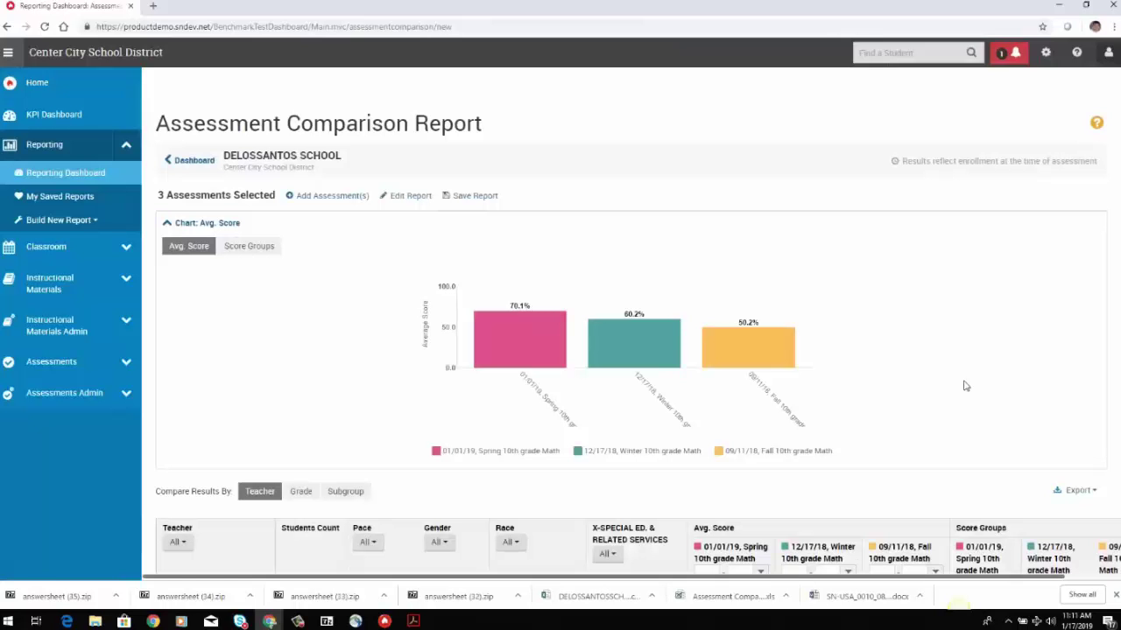
scroll(966, 386, "down", 1)
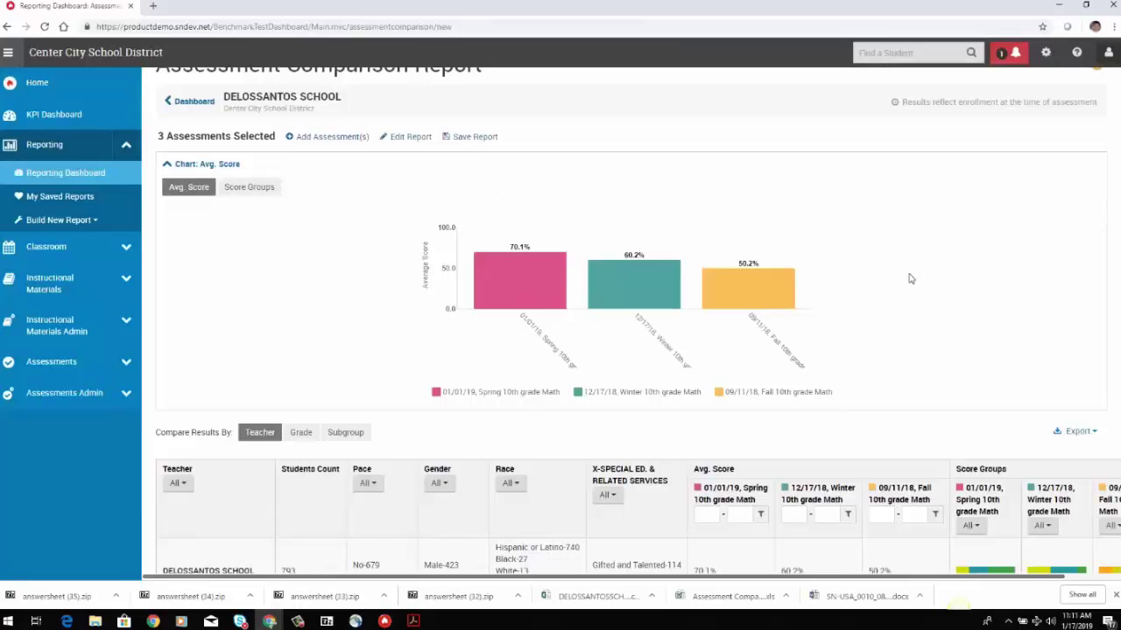
mouse_move(786, 284)
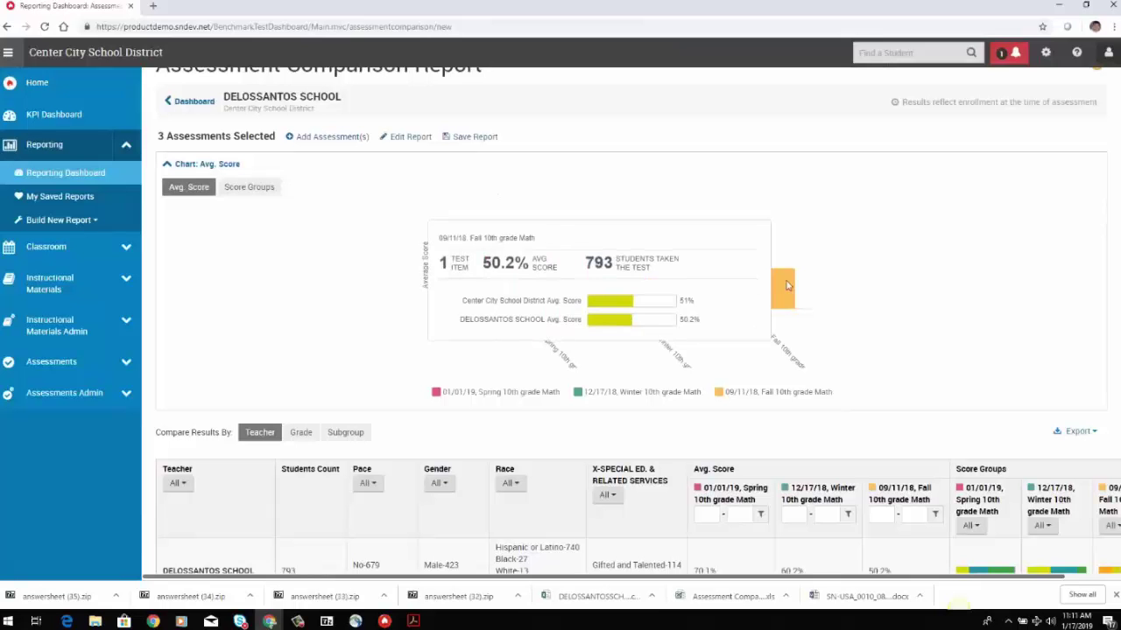
mouse_move(644, 276)
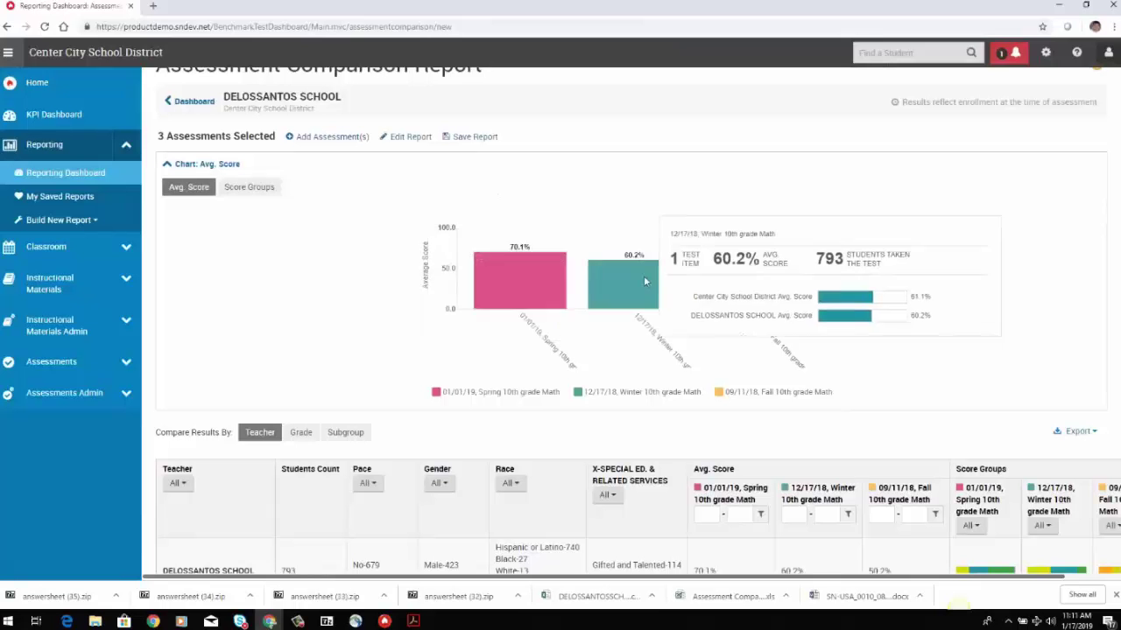
mouse_move(499, 259)
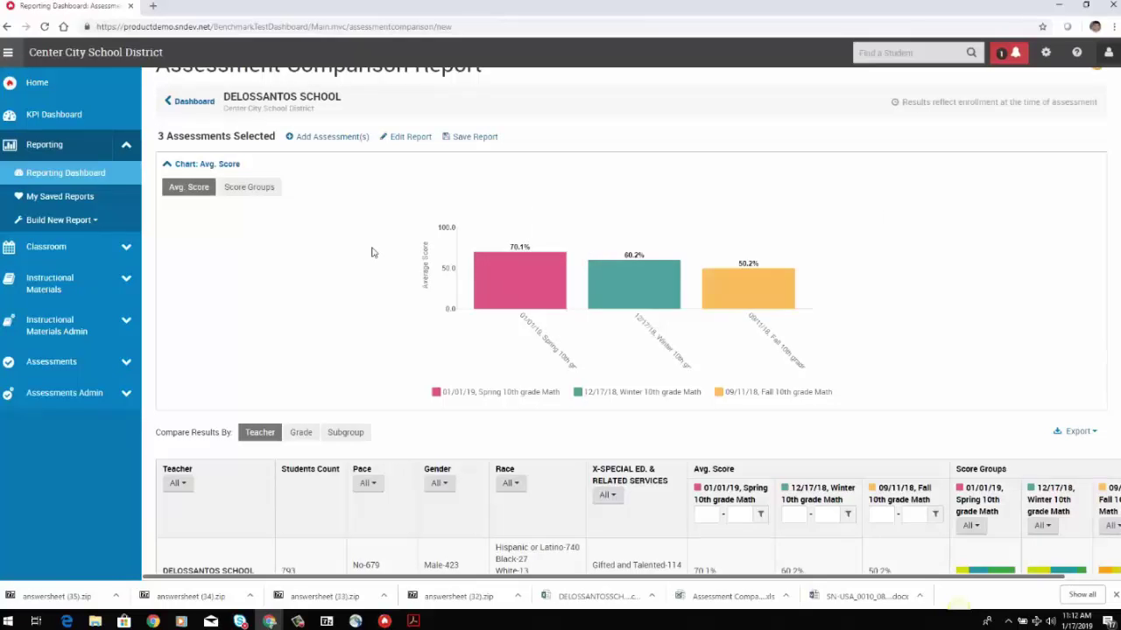
Switch the chart between Score Groups and Avg. Score to examine both views, ending on Avg. Score
left_click(231, 194)
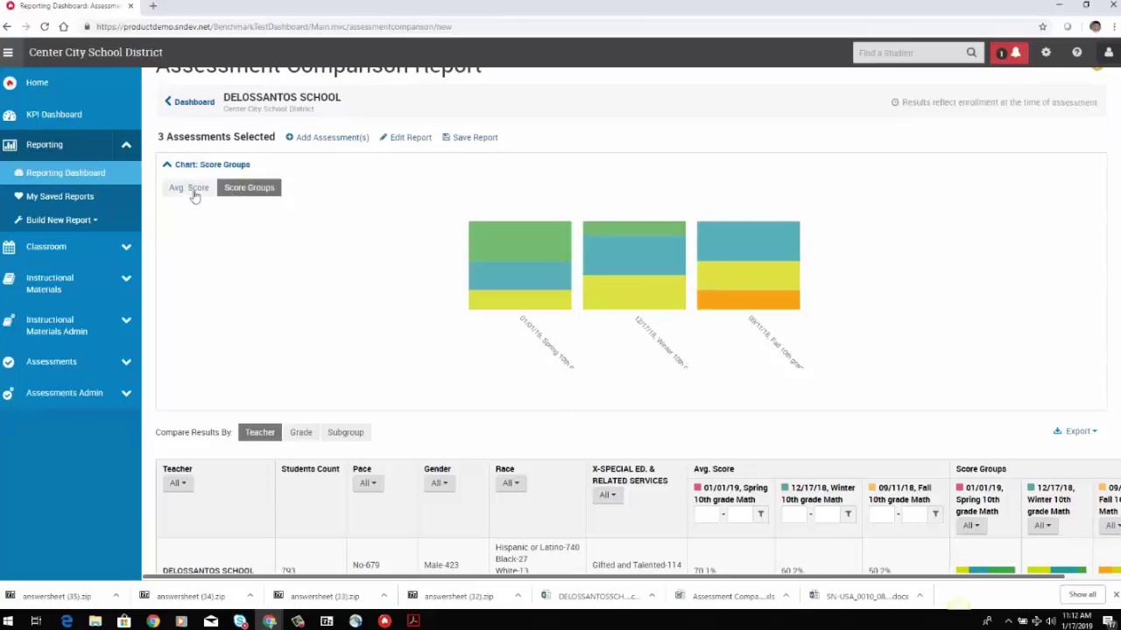
left_click(194, 191)
left_click(229, 192)
mouse_move(501, 233)
left_click(179, 195)
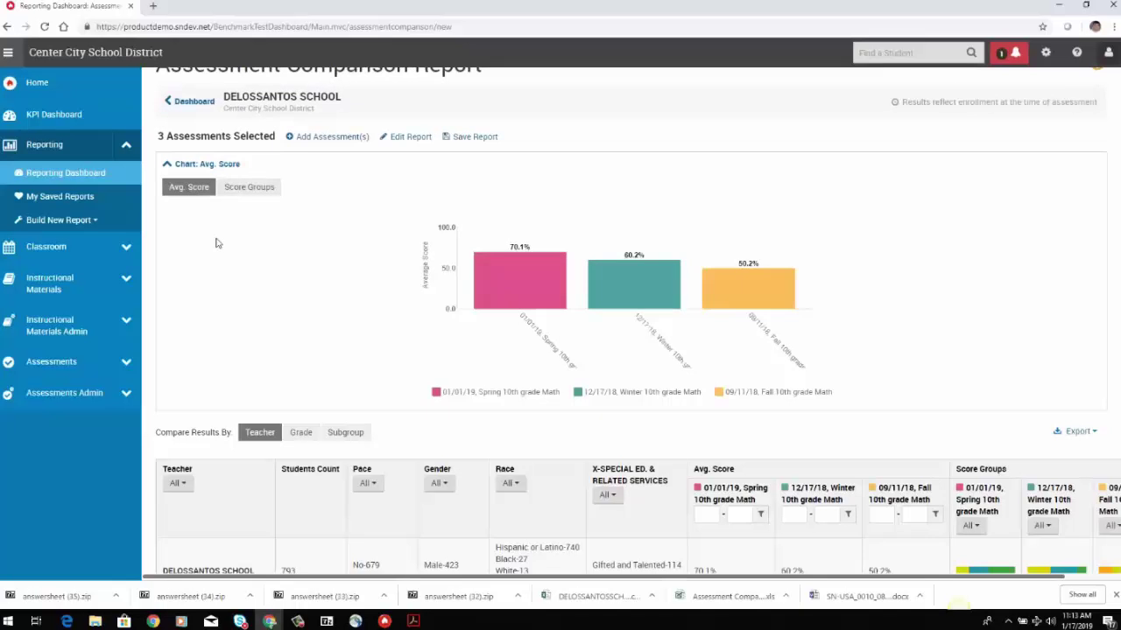
Collapse and re-expand the Avg. Score chart, and look over the results table by teacher
left_click(168, 166)
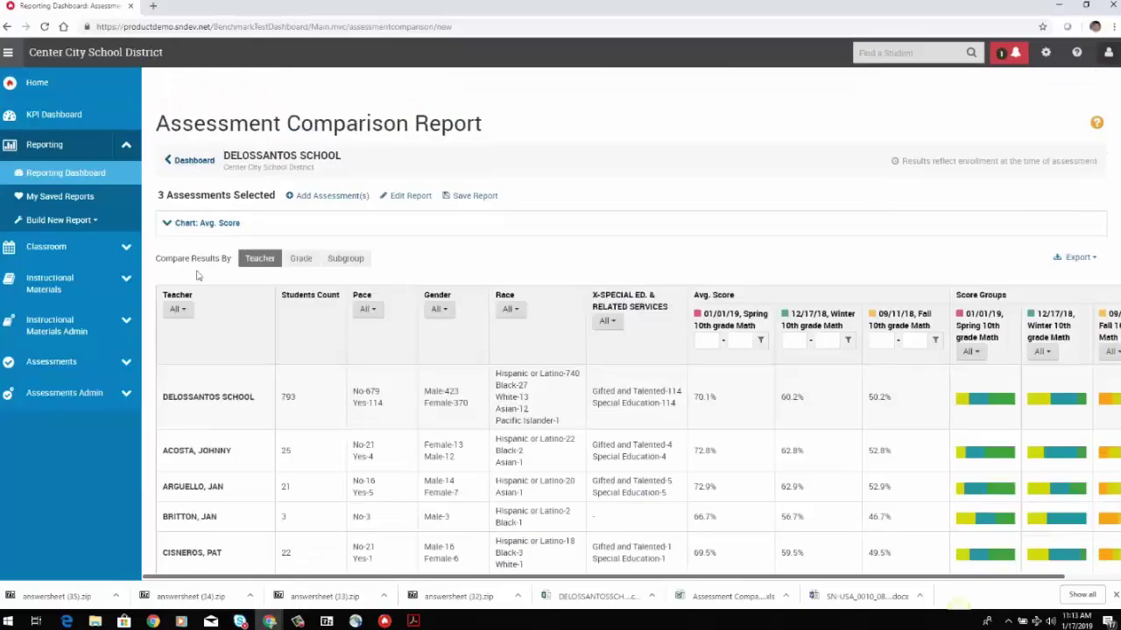
left_click(173, 228)
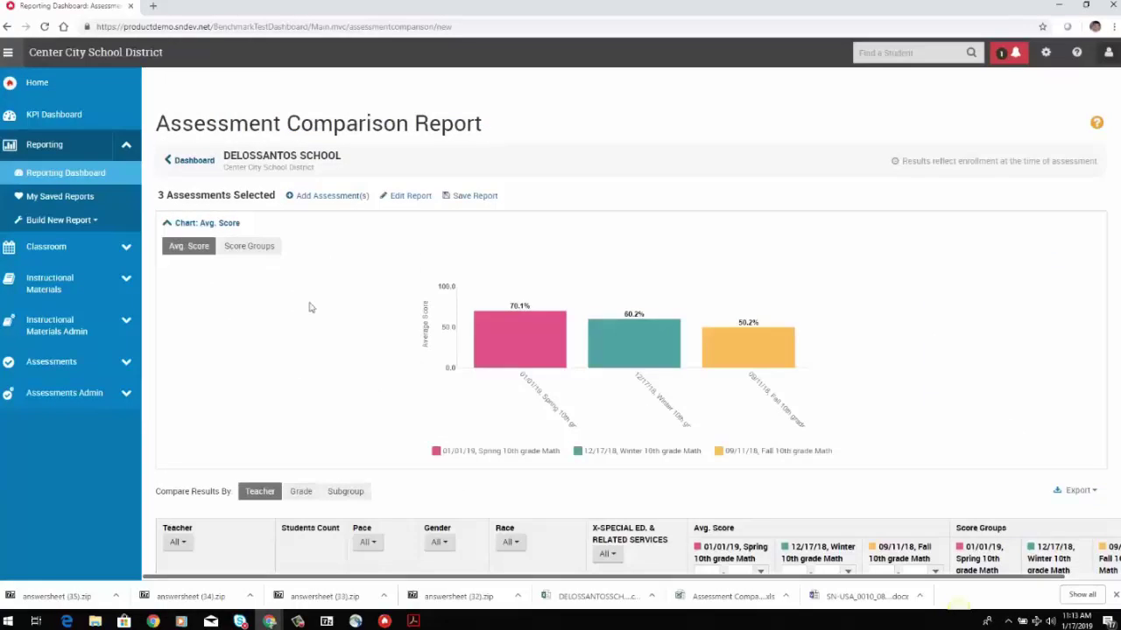
scroll(310, 305, "down", 2)
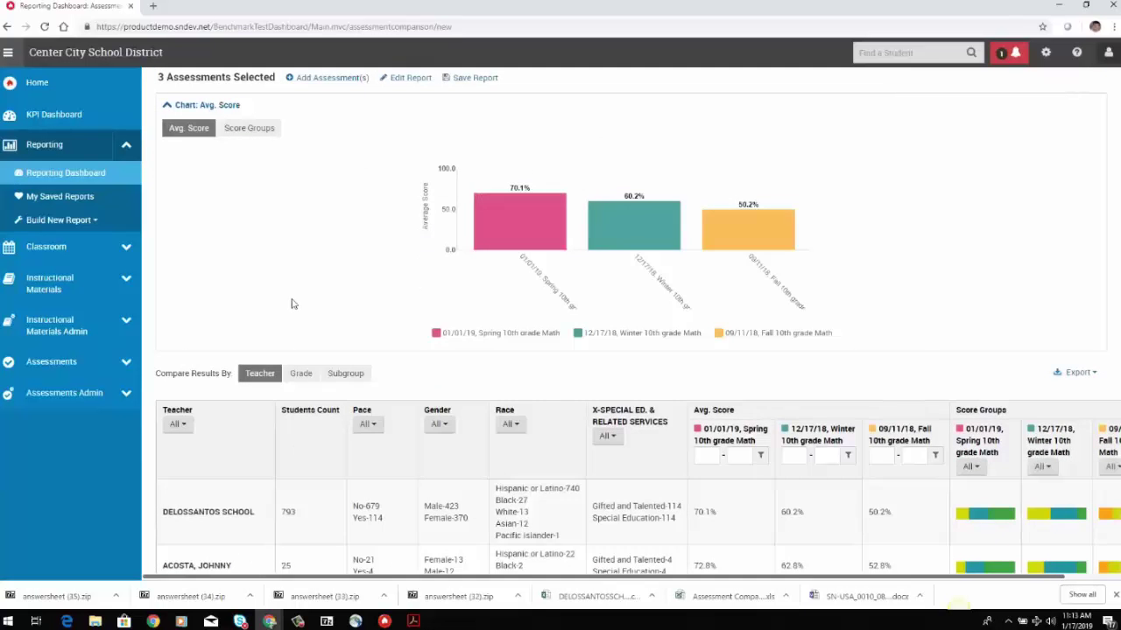
scroll(293, 304, "down", 1)
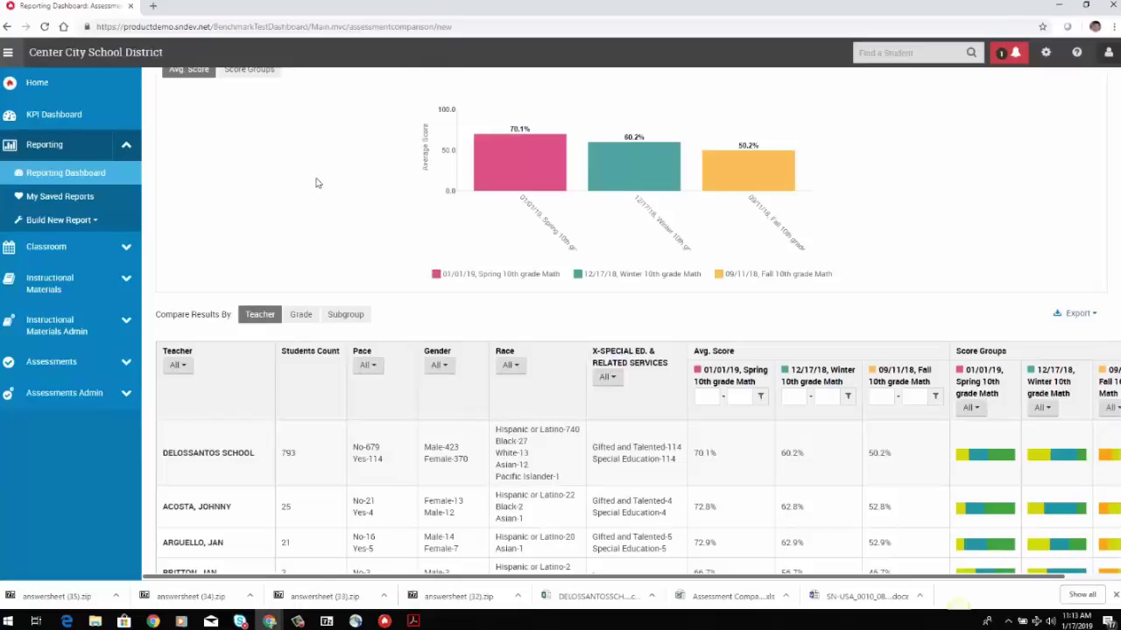
scroll(320, 178, "down", 1)
scroll(321, 179, "up", 2)
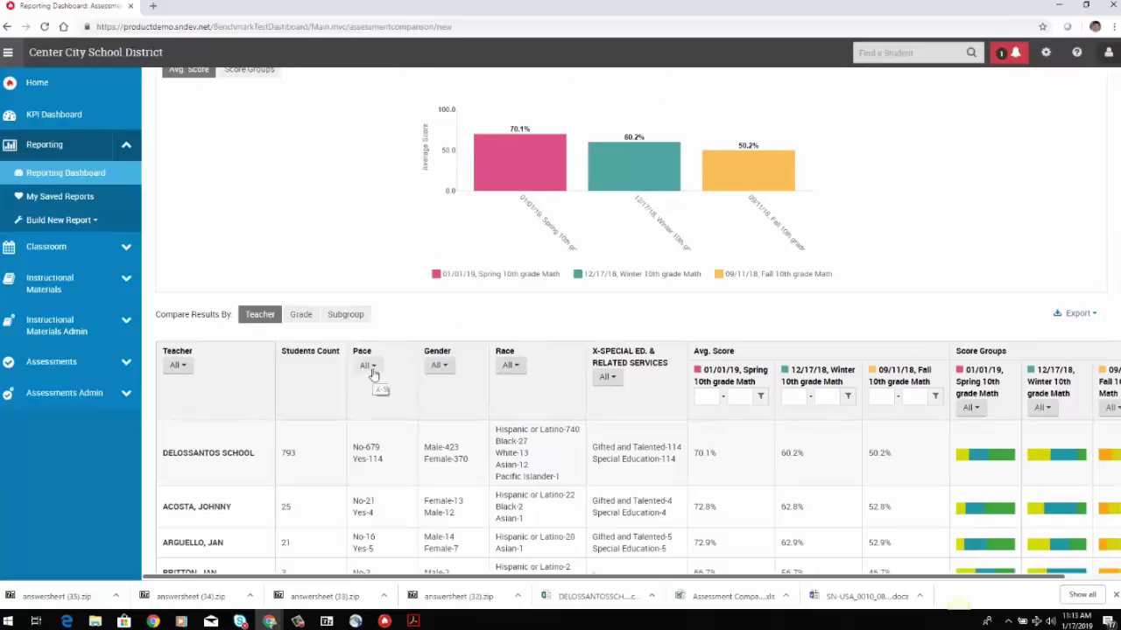
Filter the comparison results to Pace Yes and Gender Female
left_click(367, 365)
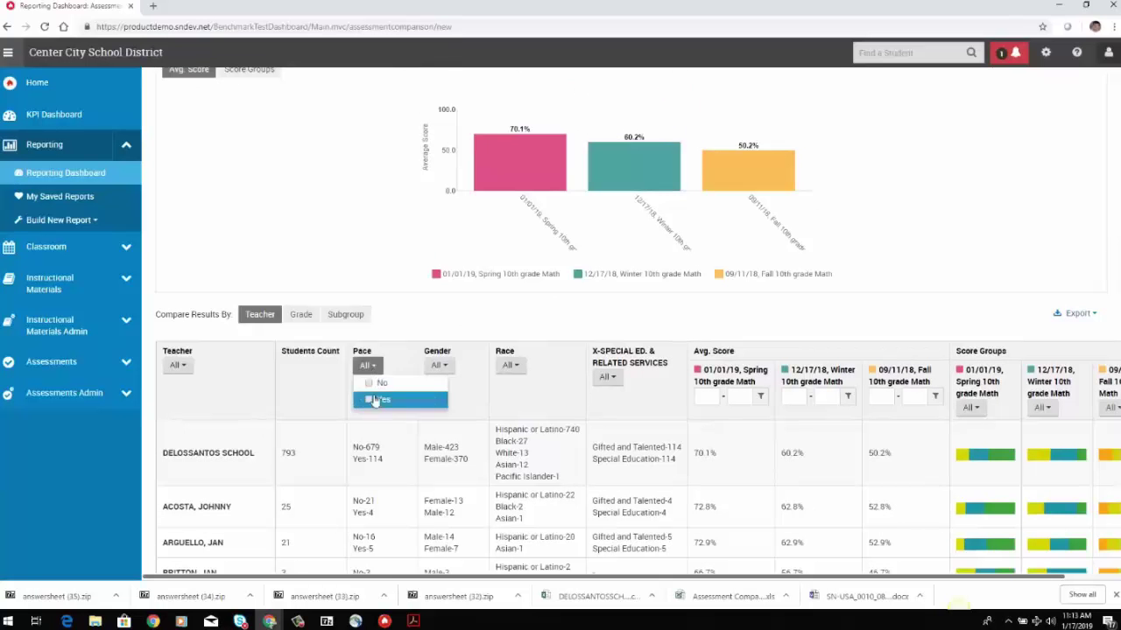
left_click(376, 399)
left_click(441, 365)
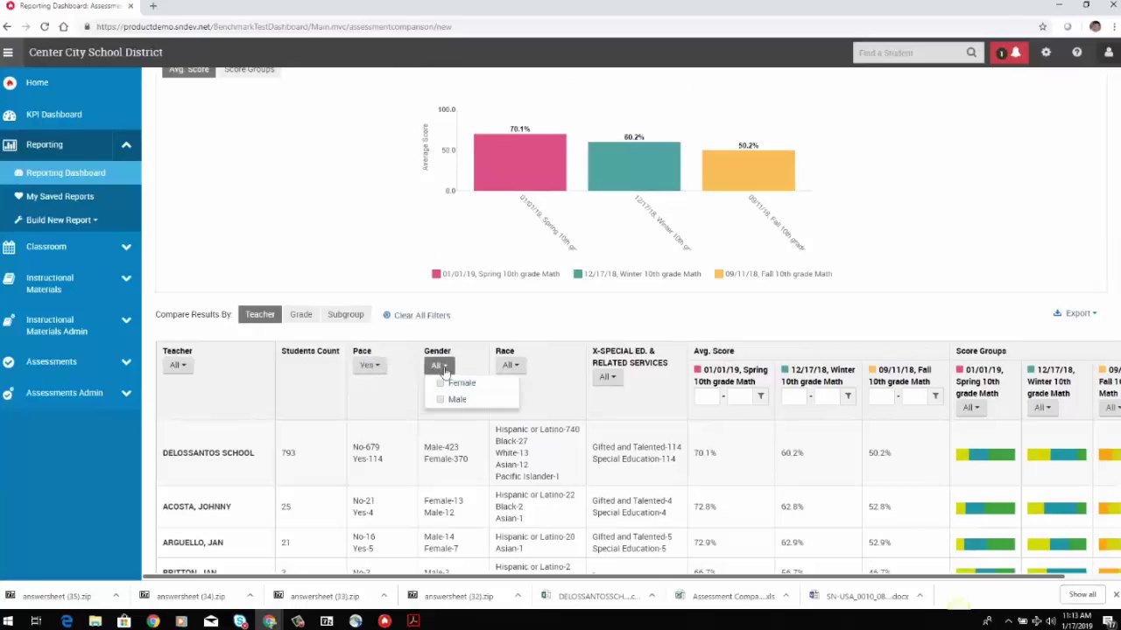
left_click(441, 366)
left_click(459, 382)
left_click(348, 258)
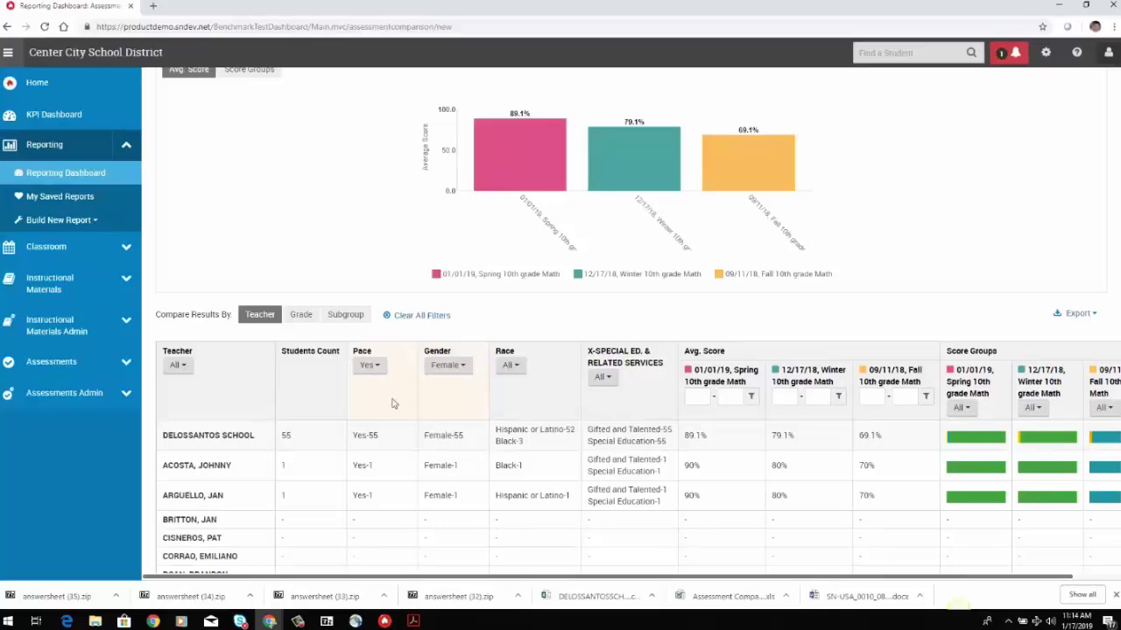
Remove the Female filter from the Gender column
left_click(452, 368)
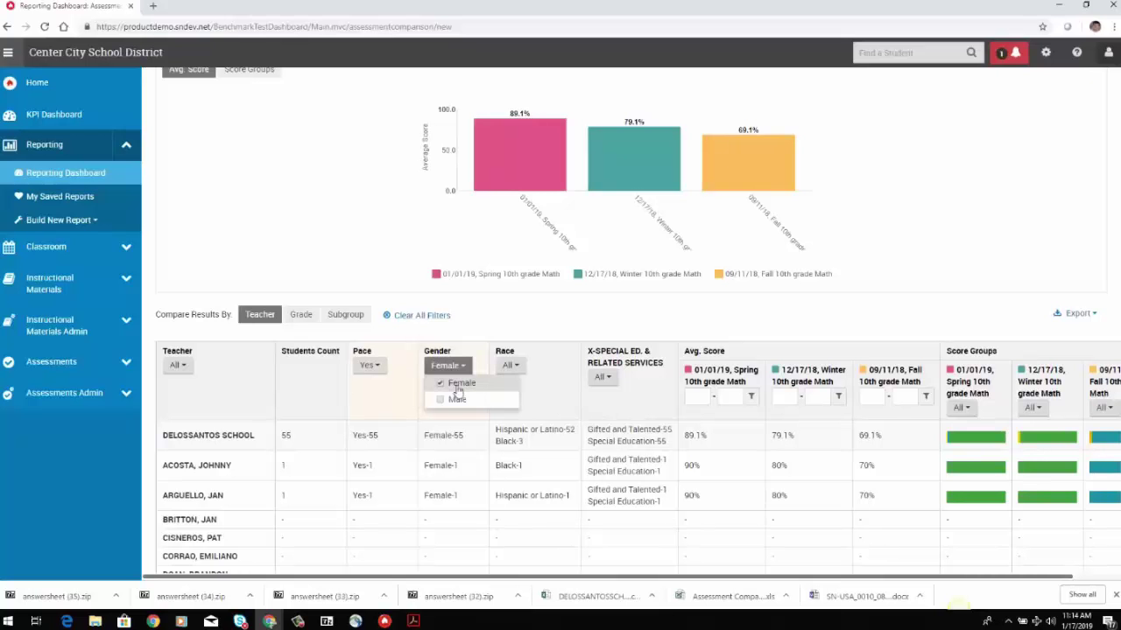
left_click(457, 390)
left_click(362, 268)
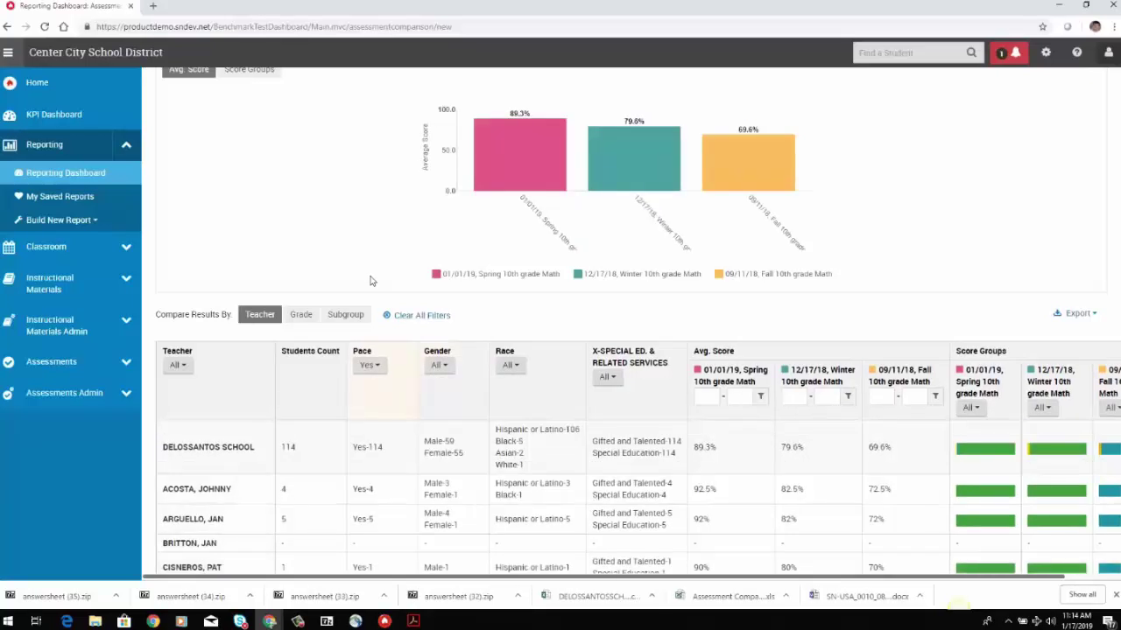
Change the Pace filter from Yes to No, view the filtered results, and clear all applied filters
left_click(369, 365)
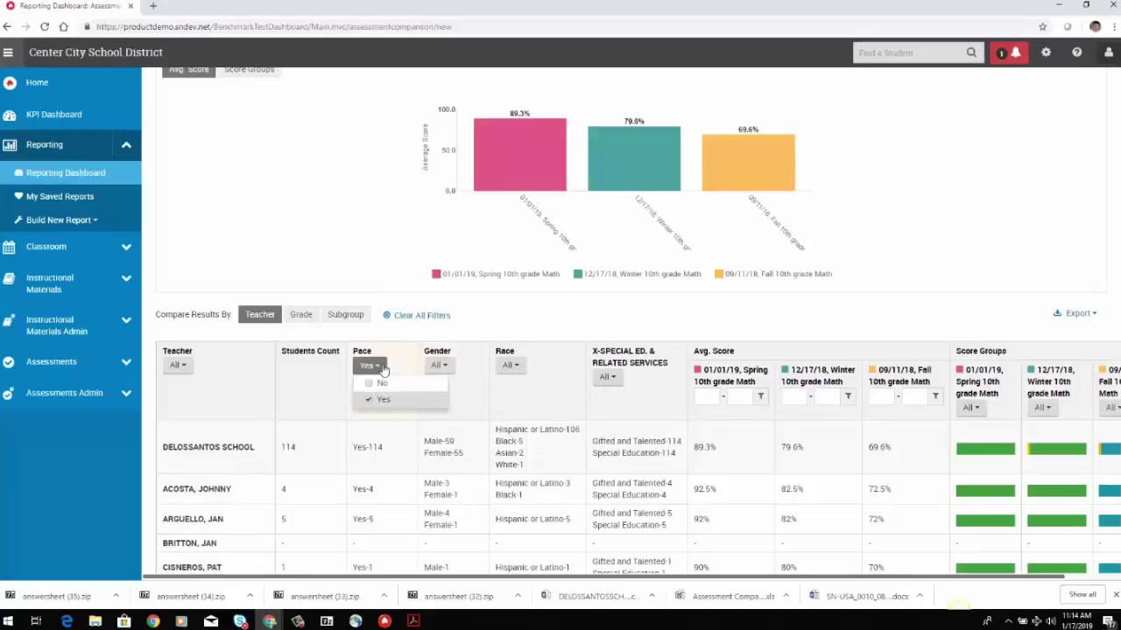
left_click(371, 384)
left_click(377, 398)
left_click(333, 248)
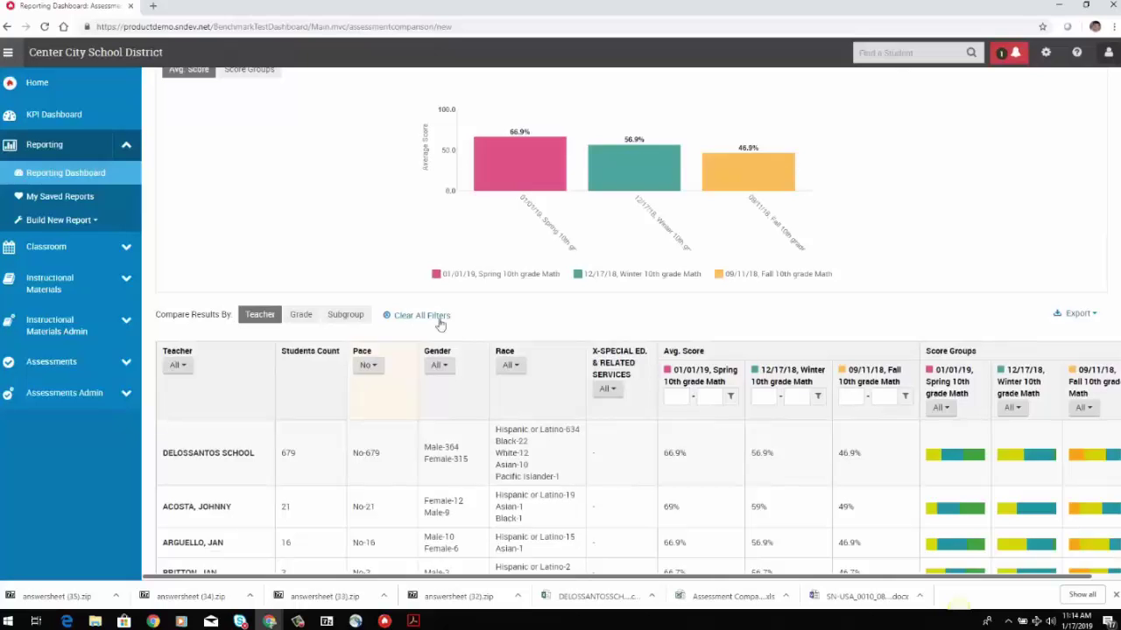
scroll(466, 356, "up", 2)
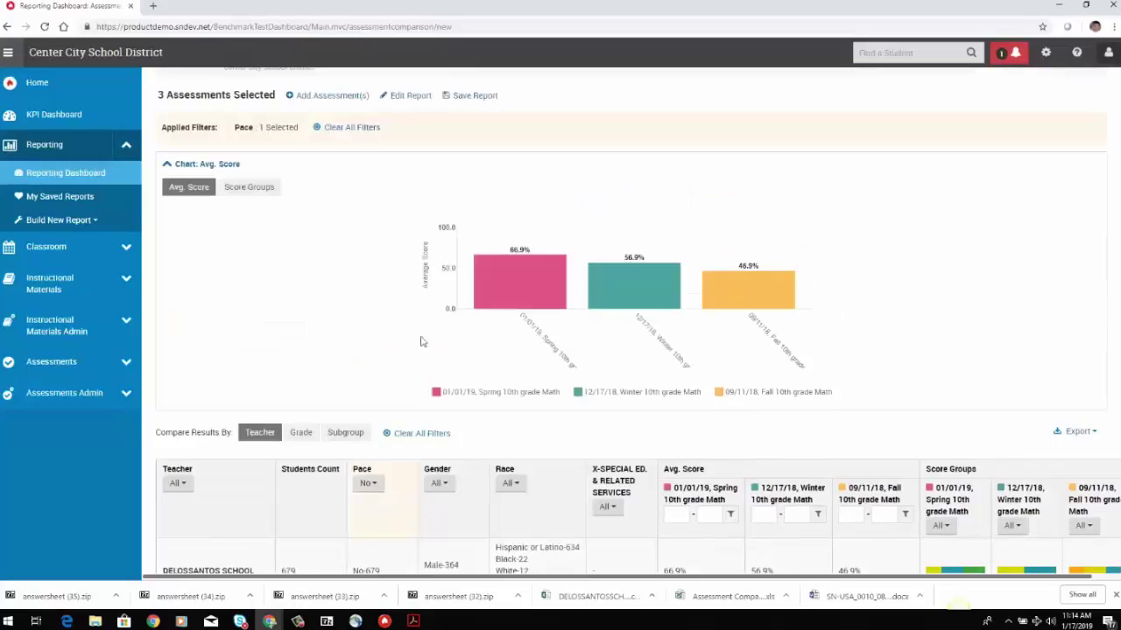
left_click(337, 127)
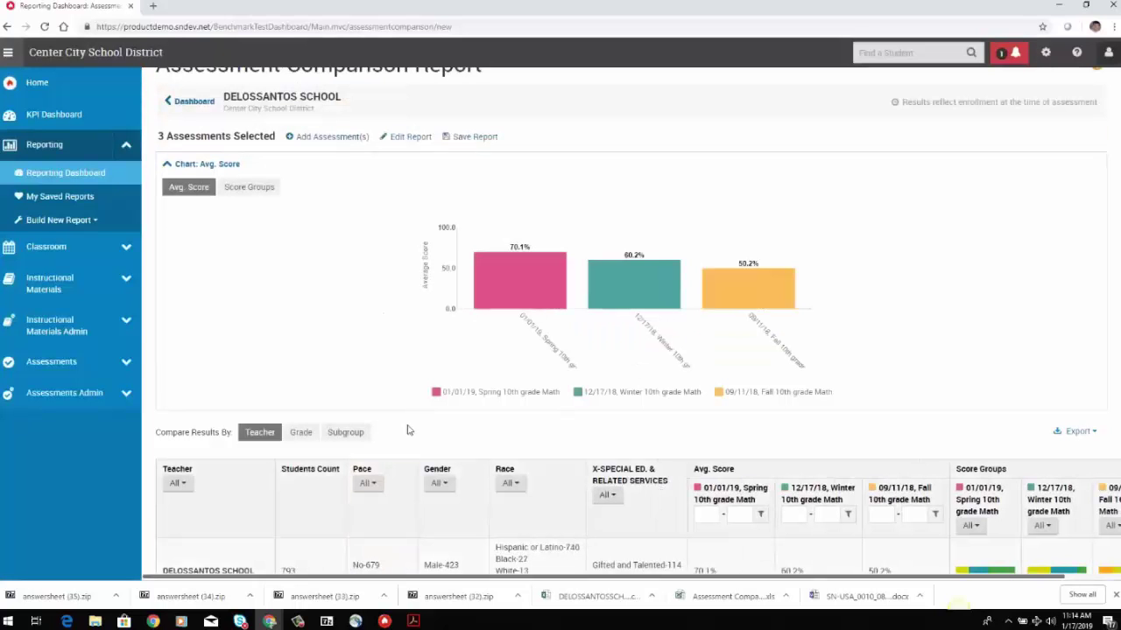
Filter the Fall 10th grade Math average score to the range 40 to 50 and inspect the Fall and Winter chart bars
scroll(408, 430, "down", 1)
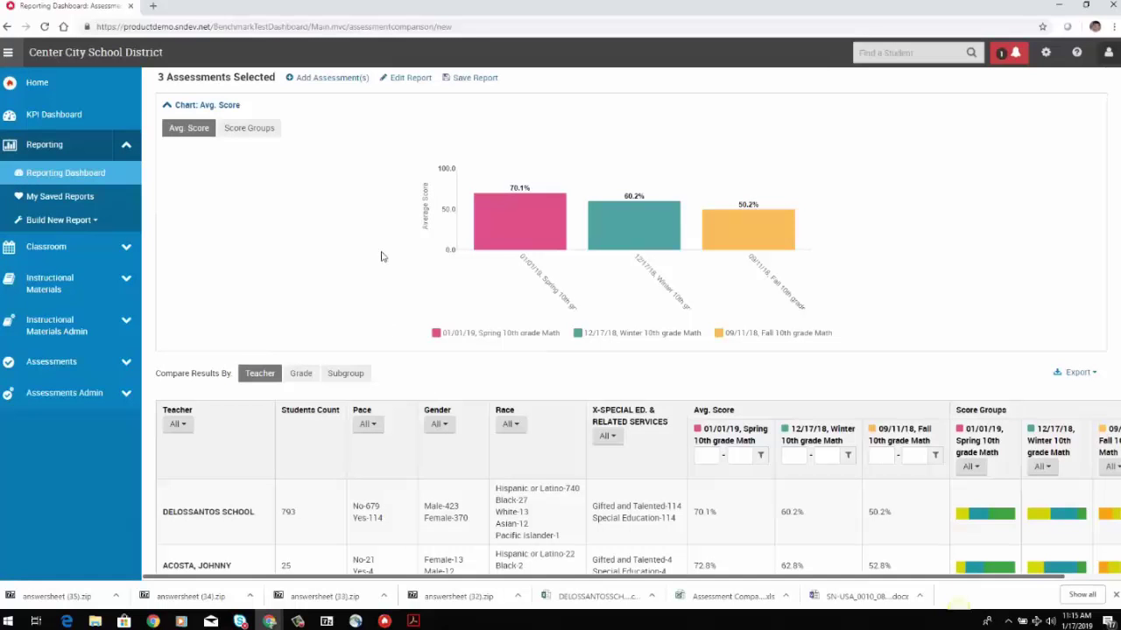
left_click(889, 453)
type("1050")
key("BackSpace")
key("BackSpace")
key("BackSpace")
key("BackSpace")
type("40")
left_click(917, 457)
type("50")
left_click(935, 457)
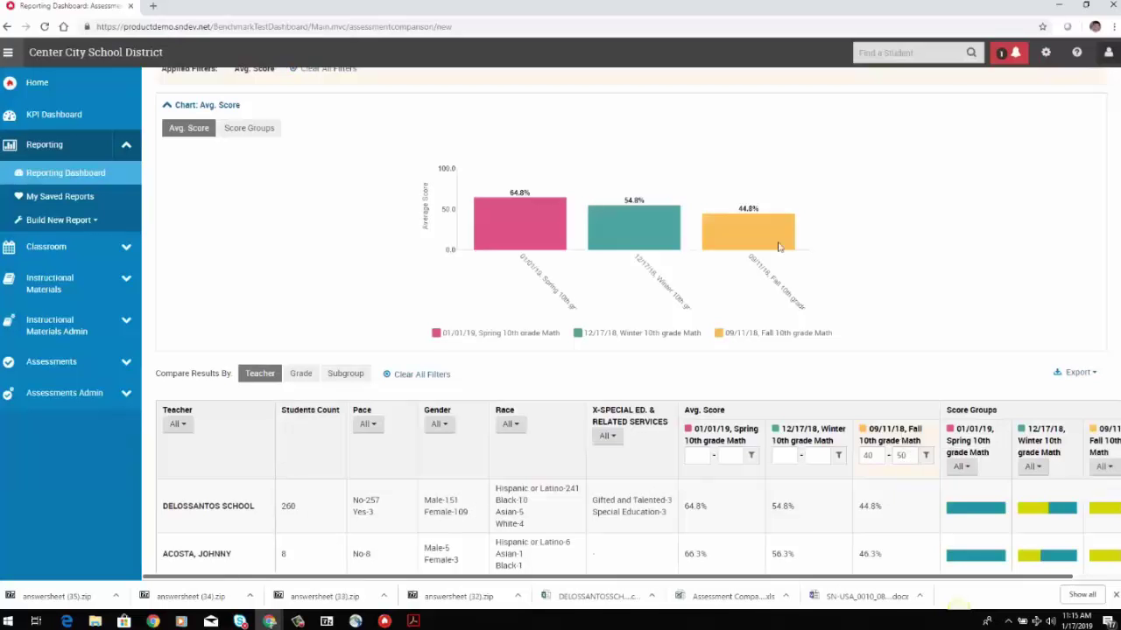
mouse_move(750, 234)
mouse_move(626, 226)
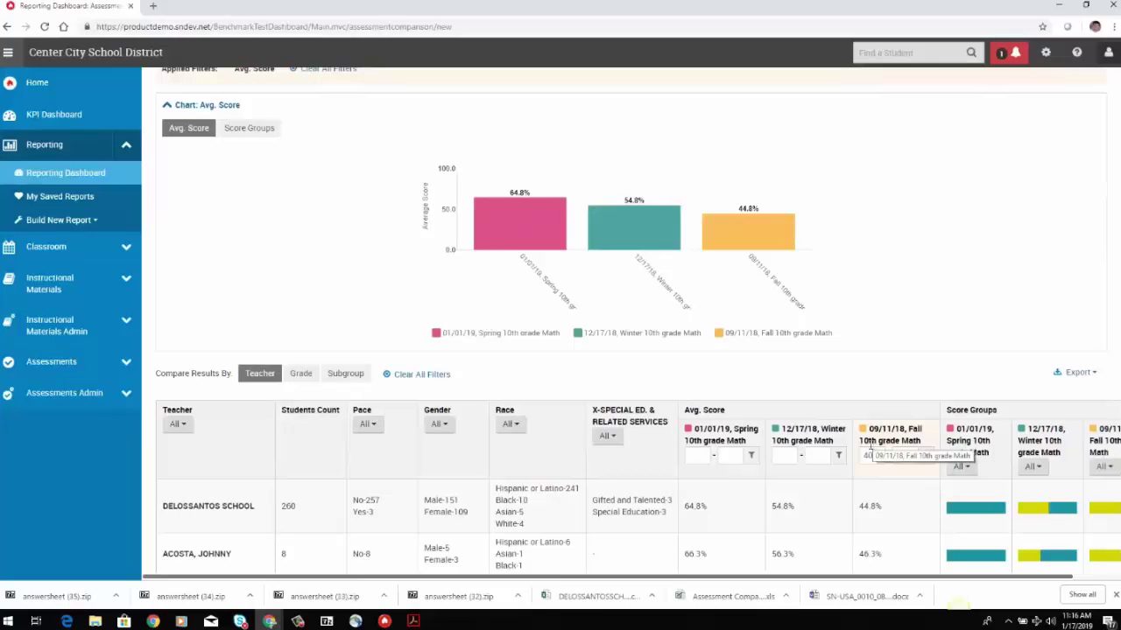
View the results by Grade and Subgroup, return to the Teacher comparison, and clear all filters
scroll(870, 449, "down", 1)
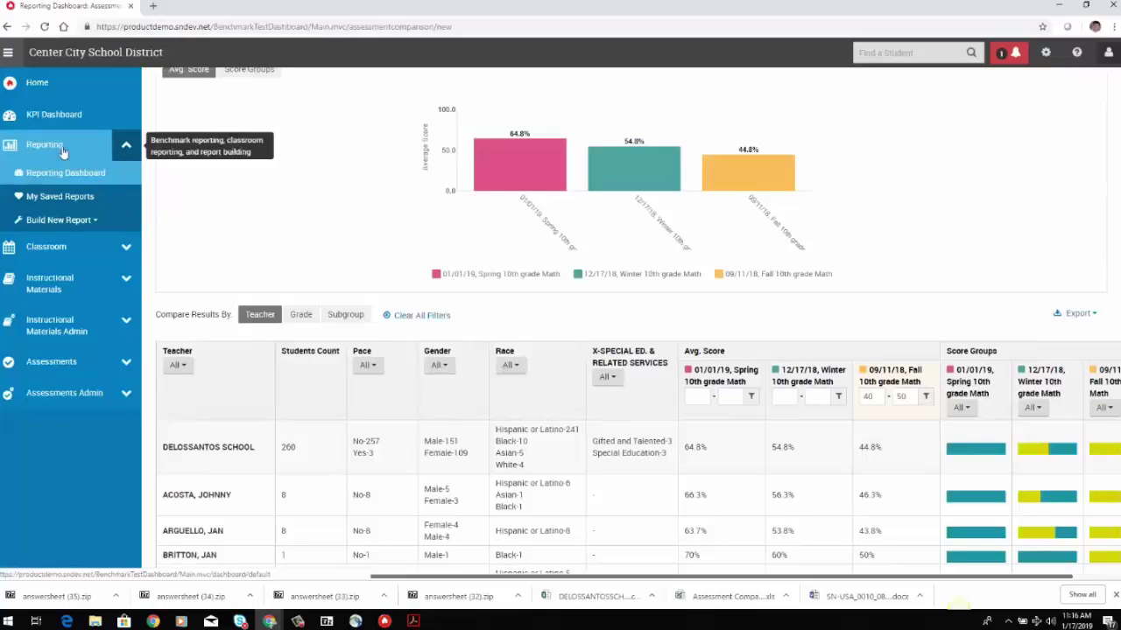
left_click(300, 317)
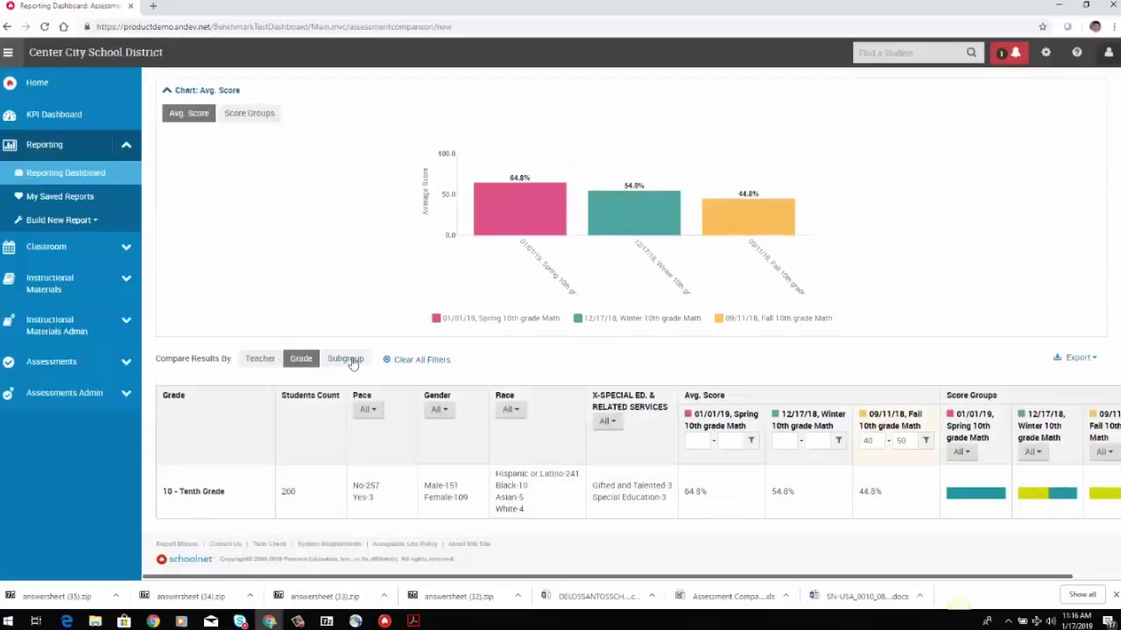
left_click(352, 362)
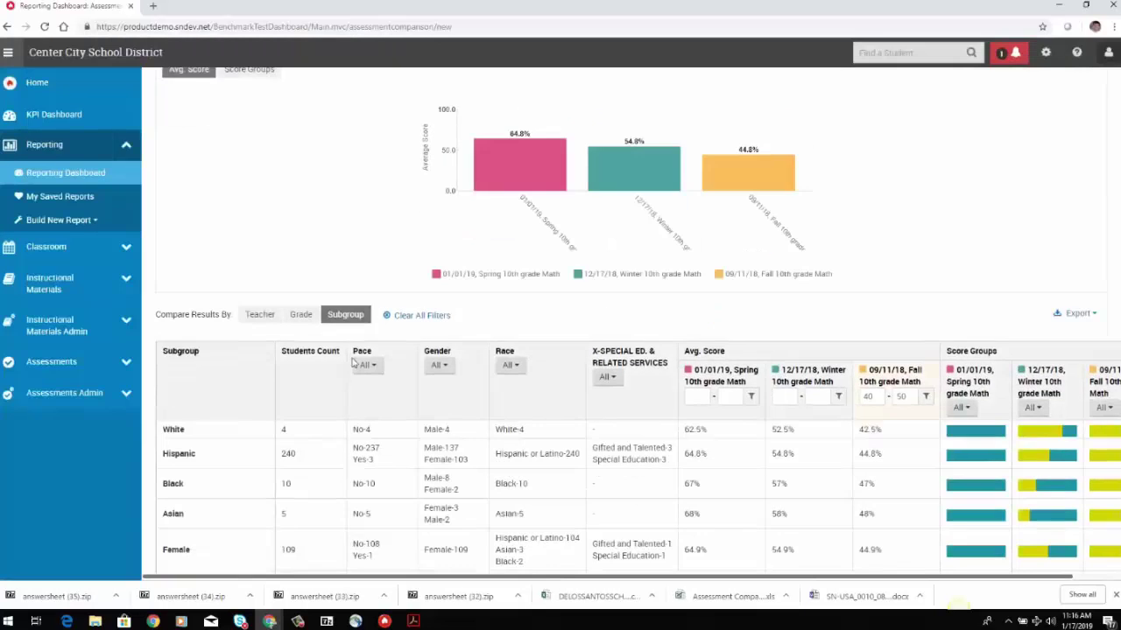
left_click(261, 321)
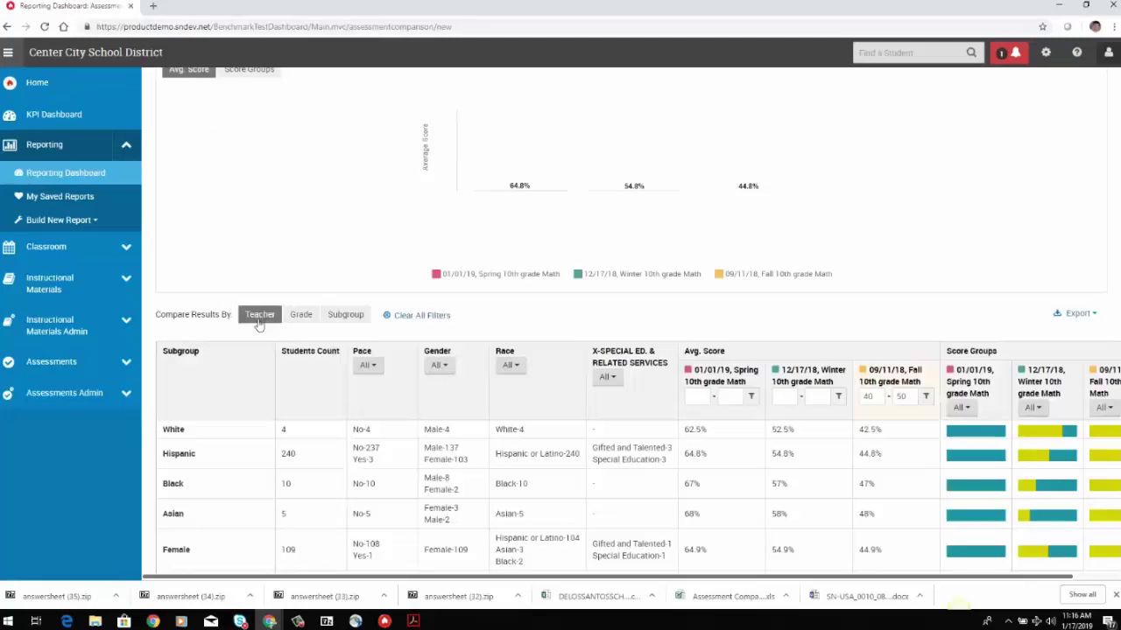
left_click(425, 316)
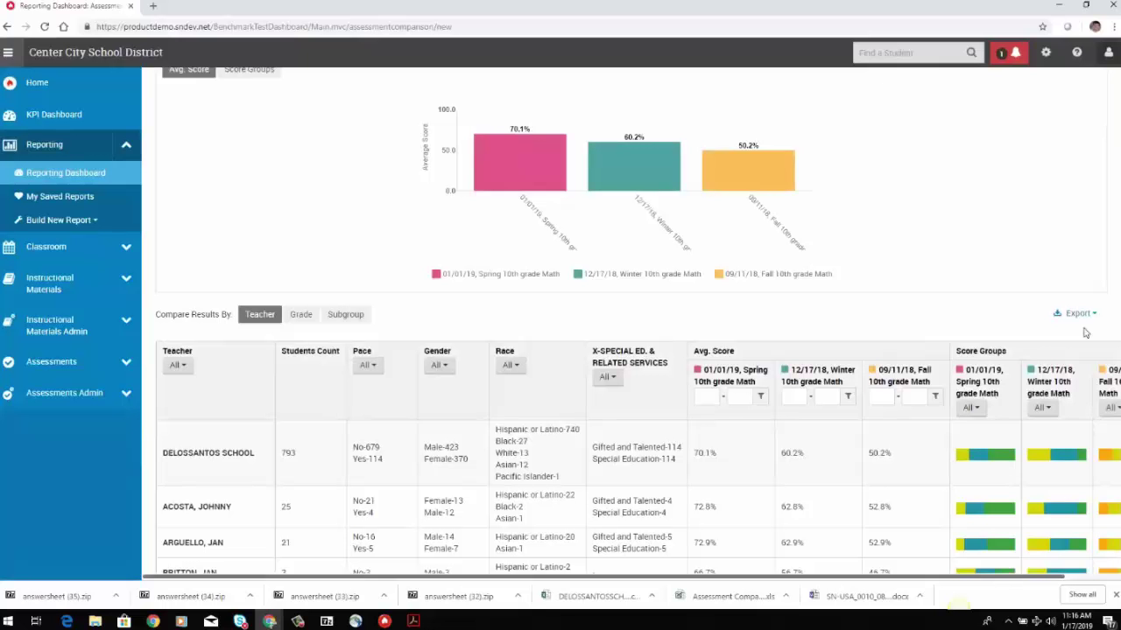
Export the report's visible data to Excel and open the exported Assessment Comparison workbook
left_click(1079, 315)
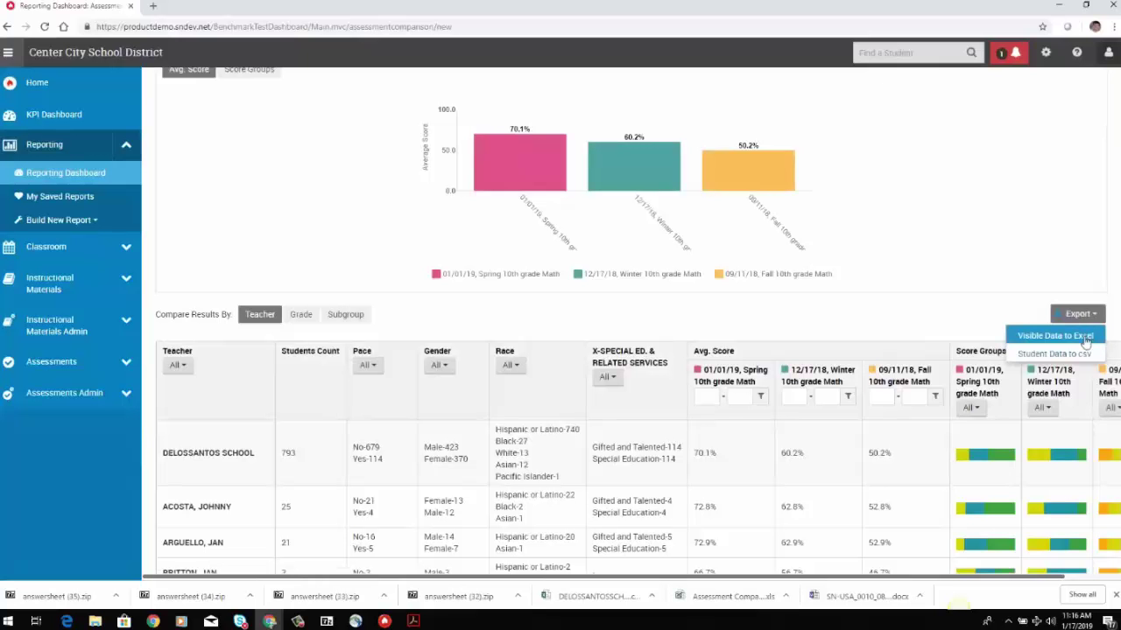
left_click(1084, 339)
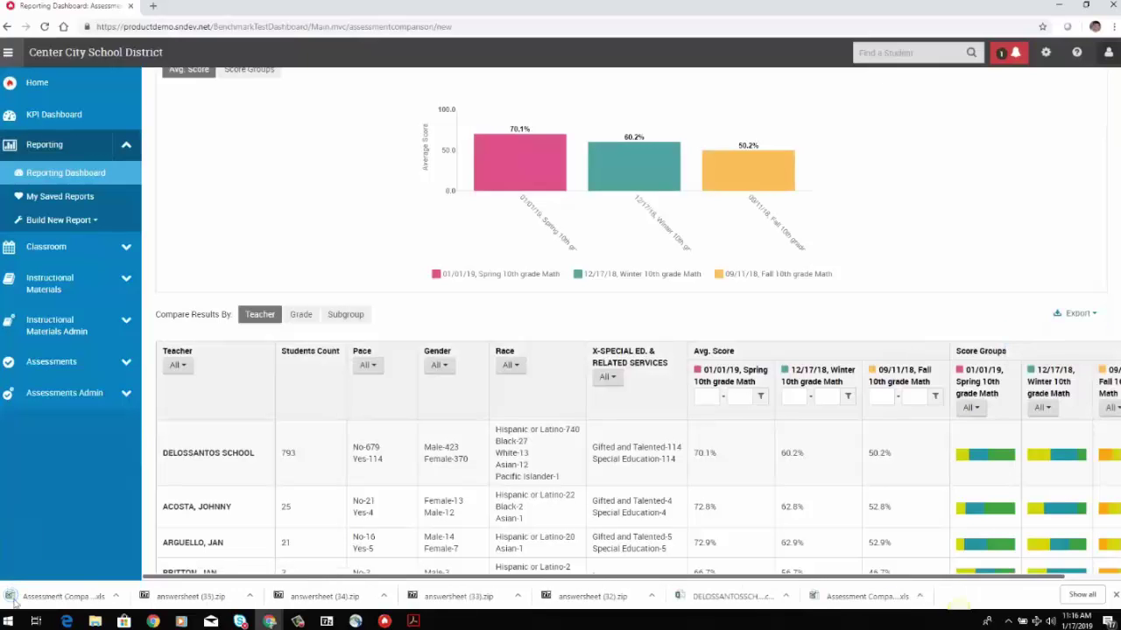
left_click(35, 598)
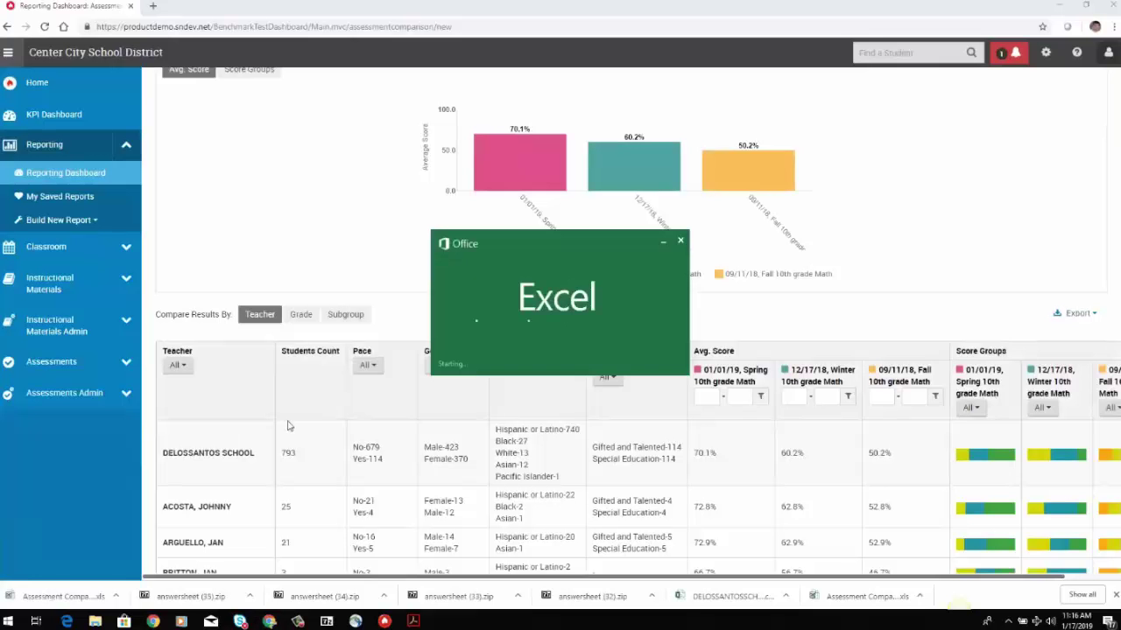
left_click(514, 337)
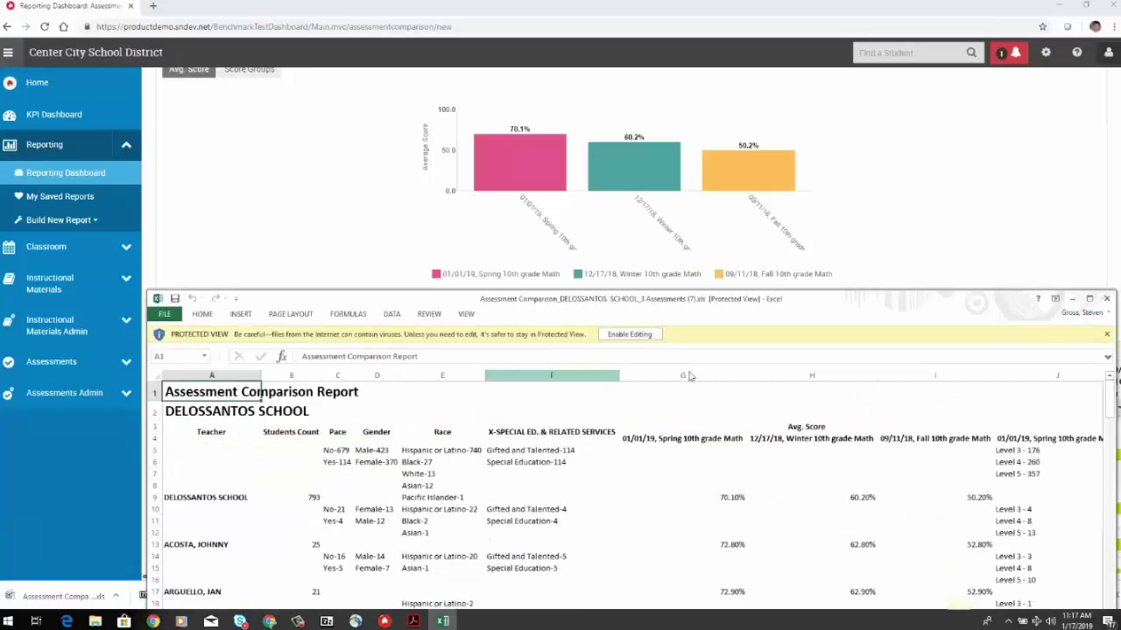
Return to the comparison report in the browser and export the student data to CSV
left_click(1090, 315)
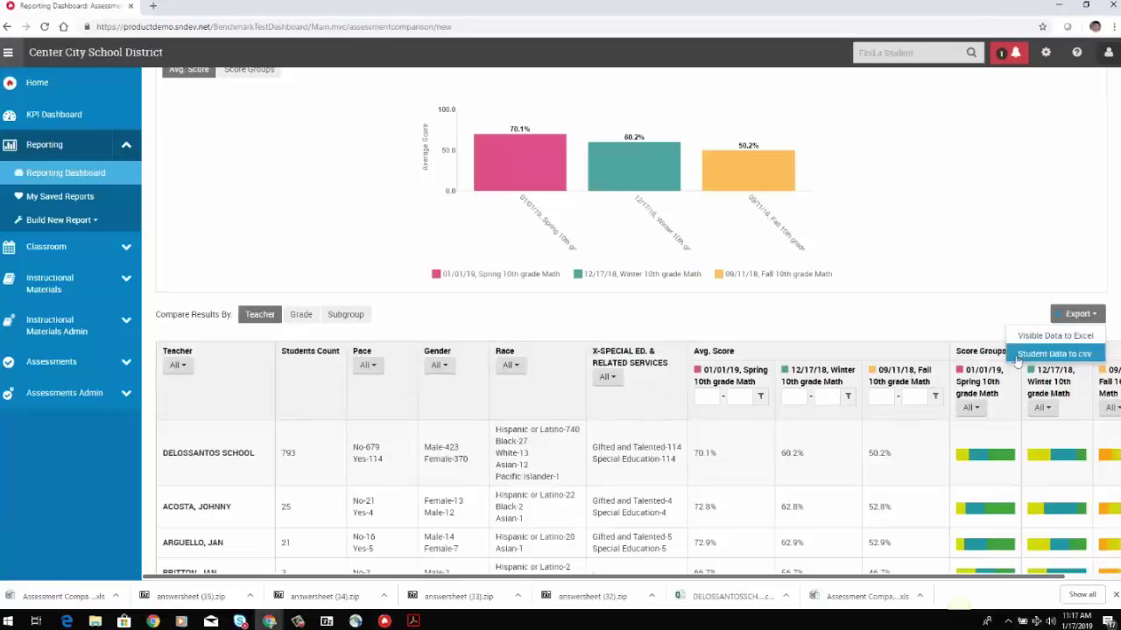
left_click(1051, 353)
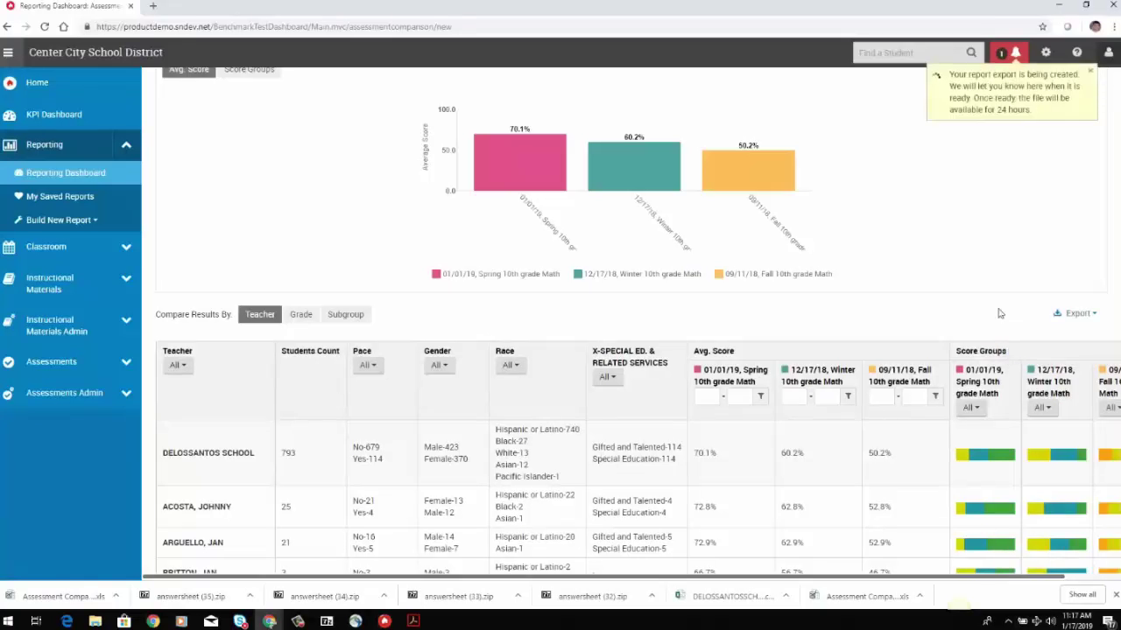
Download the finished student data export from the notifications and open the DELOSSANTOSSCHOOL_3AssessmentsSelected CSV file
left_click(1077, 313)
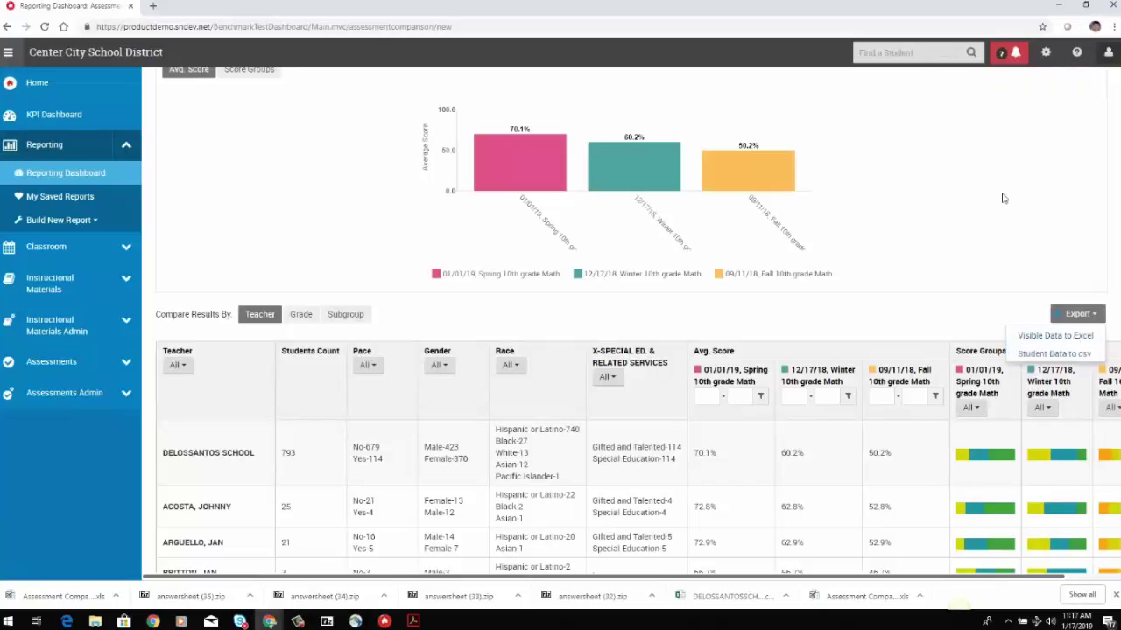
left_click(1015, 53)
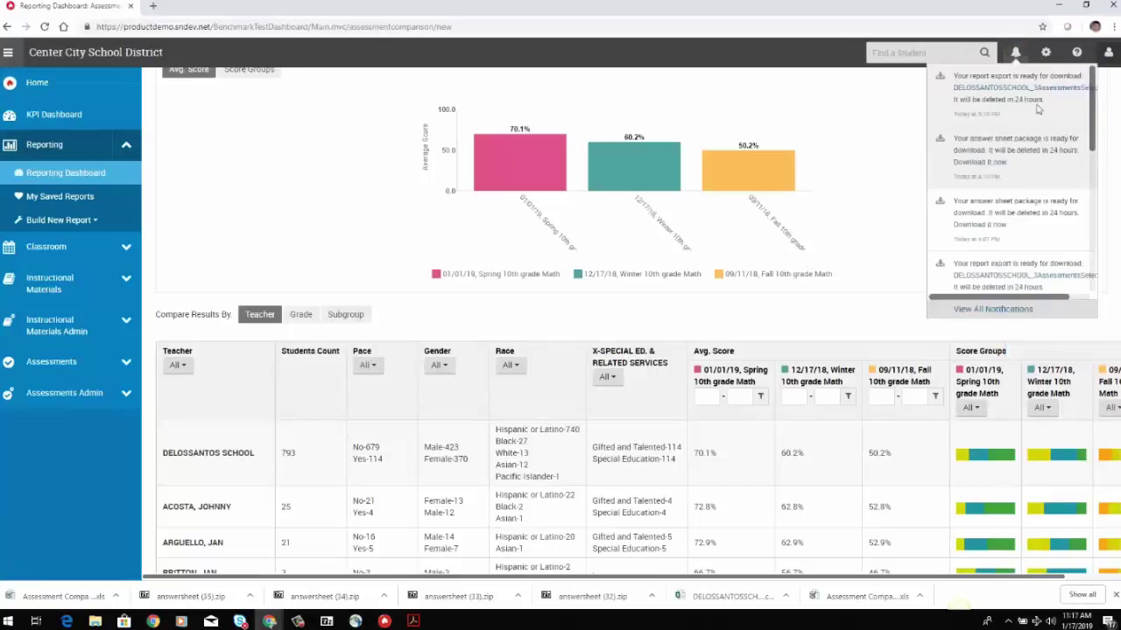
left_click(1064, 89)
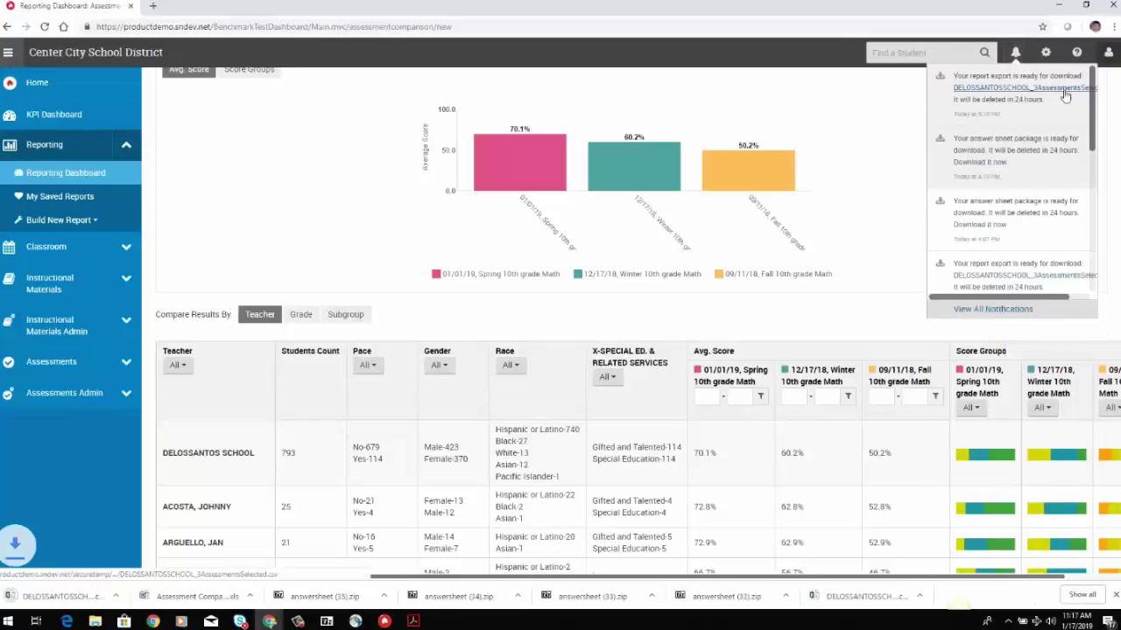
left_click(62, 596)
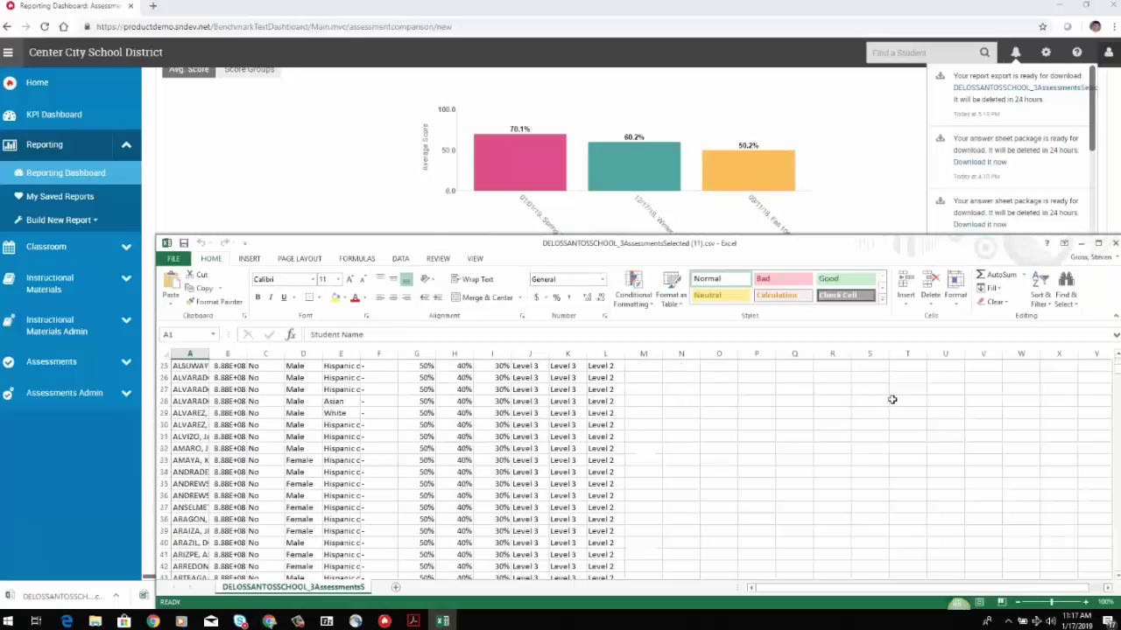
Look through the exported student rows from start to end, then close the spreadsheet and the notifications list
left_click_drag(1116, 361, 1116, 563)
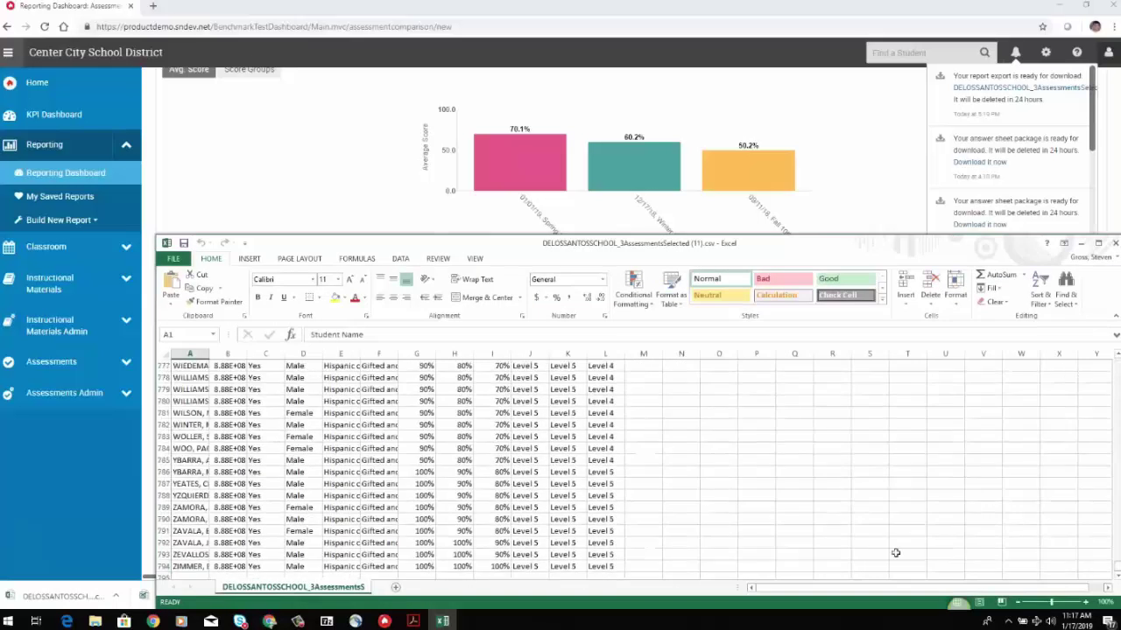
left_click_drag(1116, 565, 1117, 360)
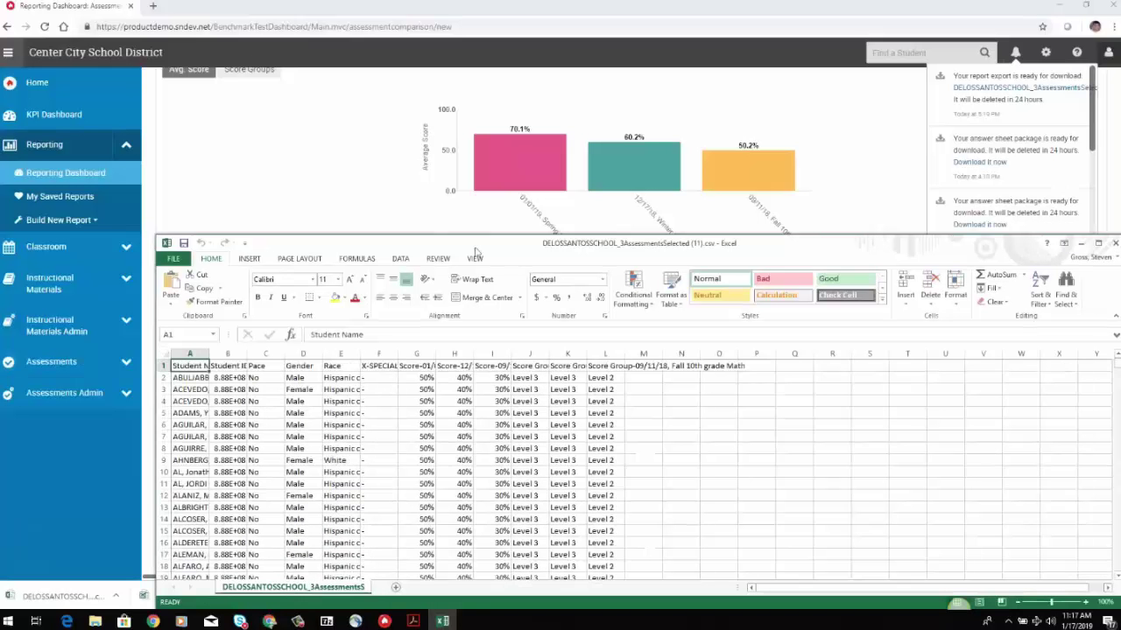
left_click_drag(476, 249, 740, 244)
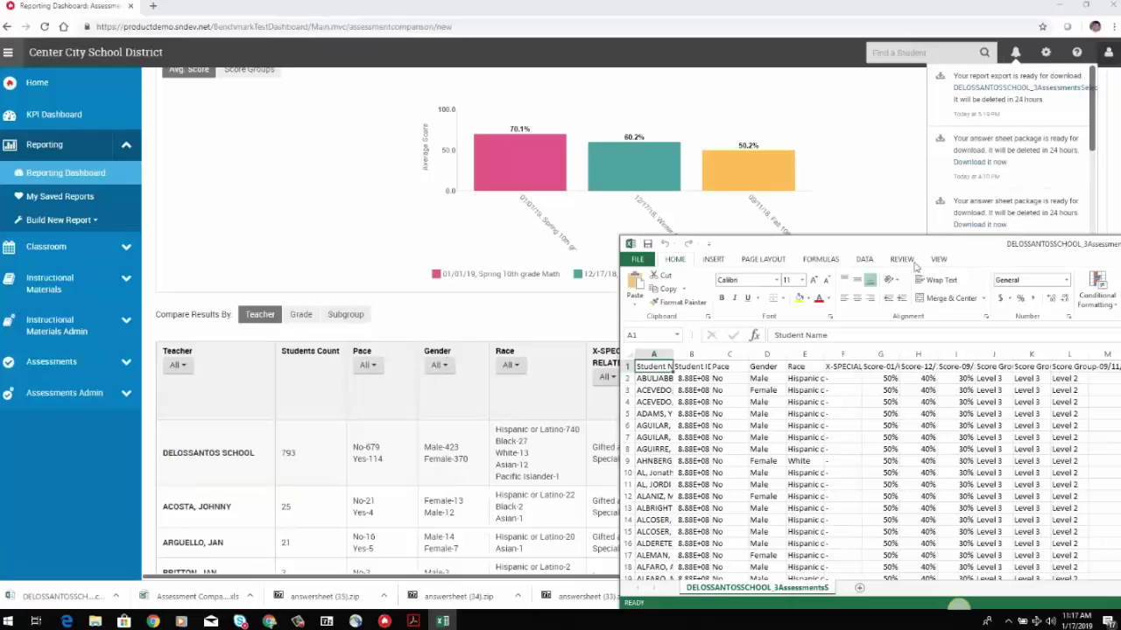
left_click_drag(915, 264, 699, 190)
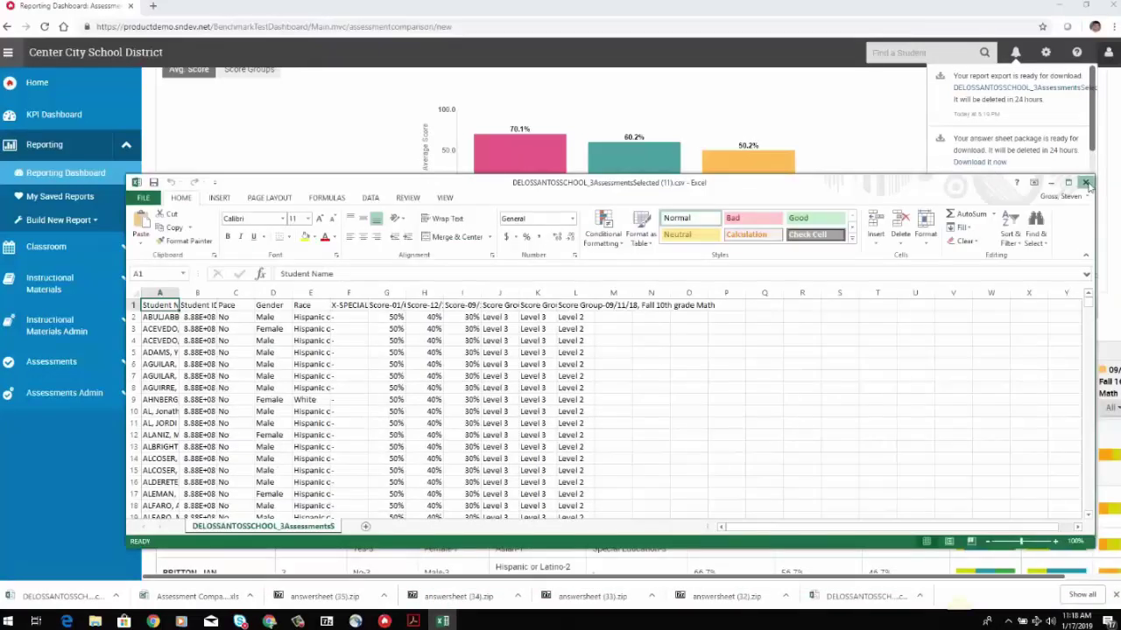
left_click(1085, 183)
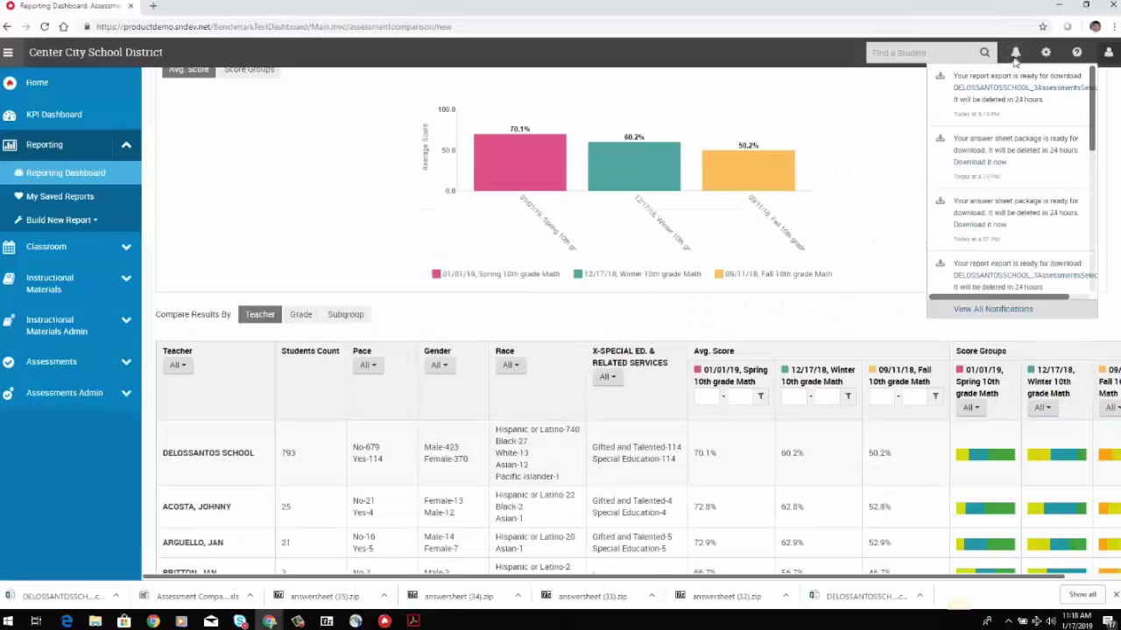
left_click(284, 150)
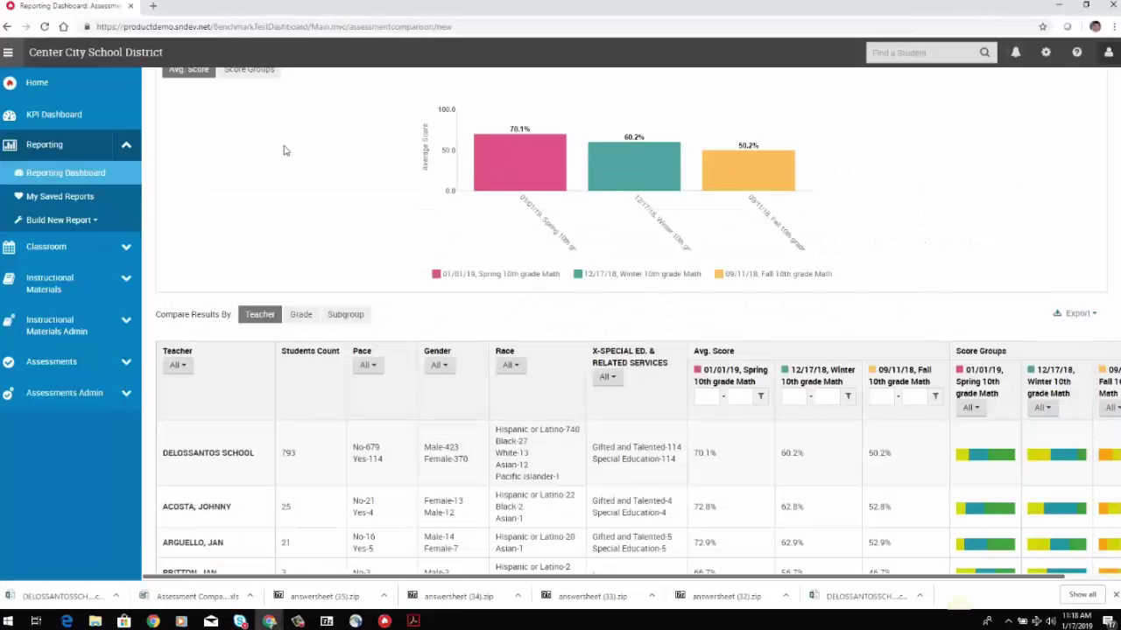
scroll(278, 175, "up", 1)
scroll(278, 175, "up", 2)
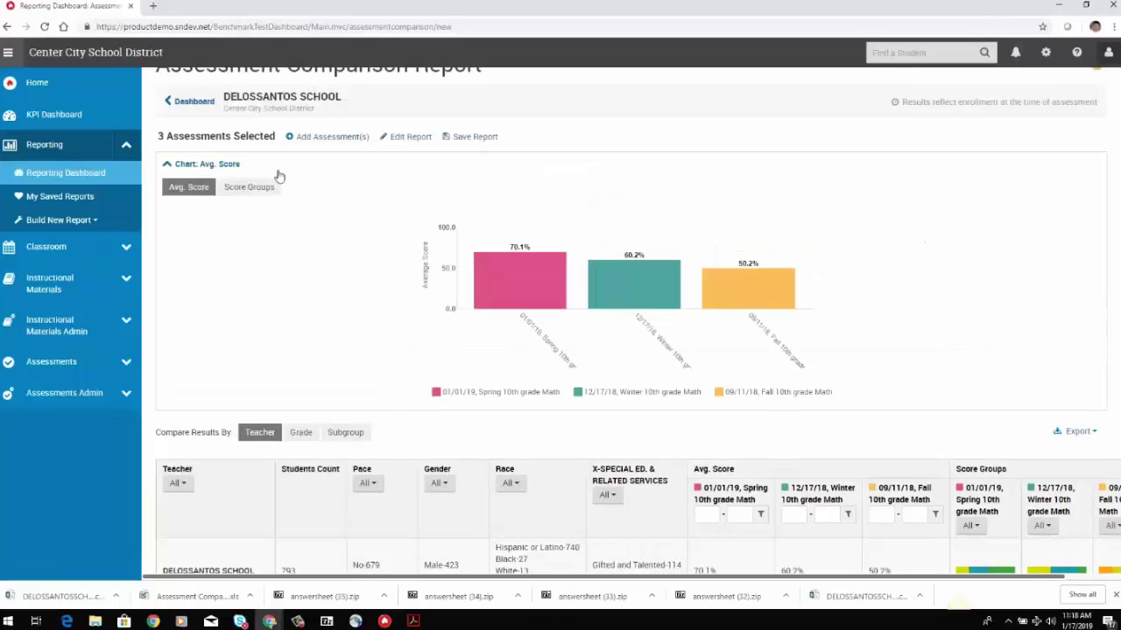
left_click(1092, 434)
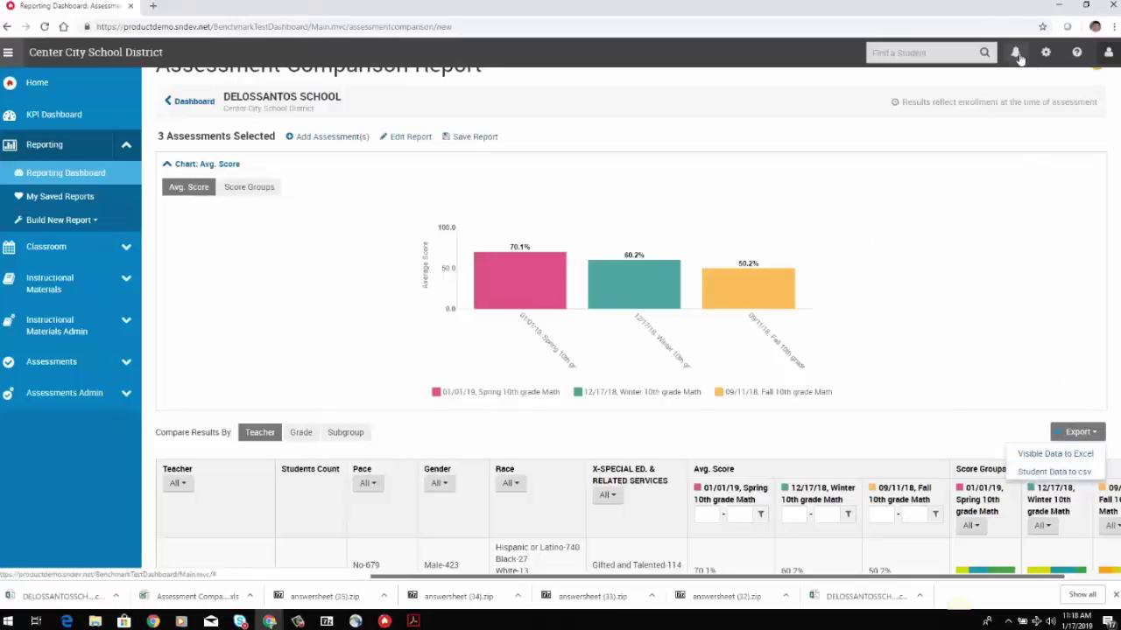
left_click(853, 147)
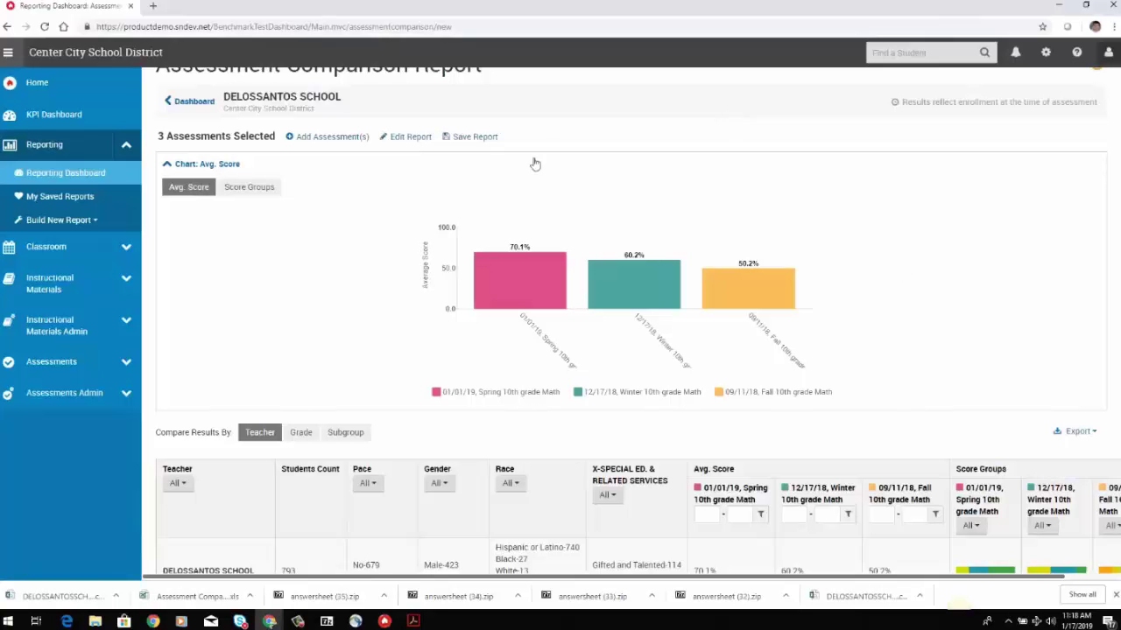
Edit the comparison report to remove the Winter 10th grade Math assessment and update the report
left_click(406, 138)
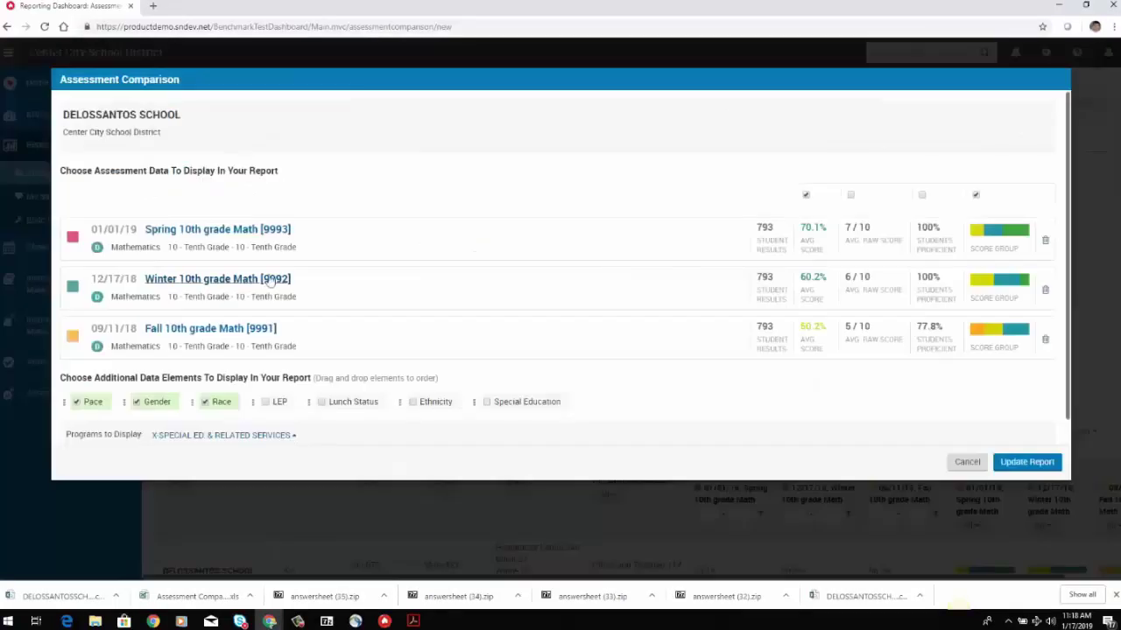
left_click(1045, 289)
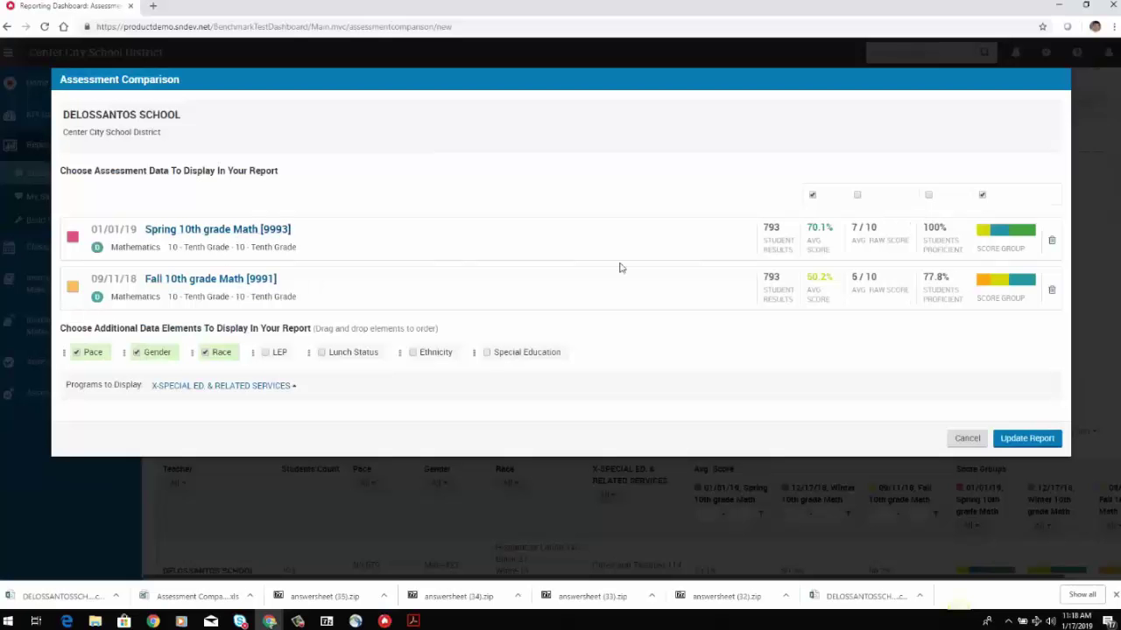
left_click(1019, 441)
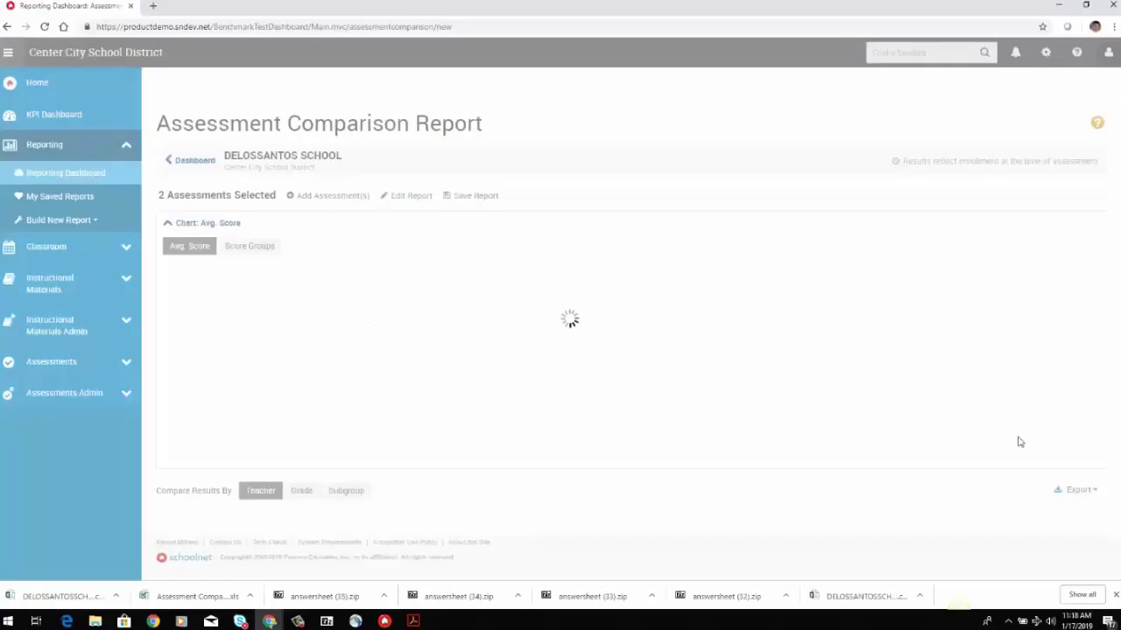
Start saving the report, naming it with 1.17, the presenter's first name and "Demo F/S 10 Math", and reuse that name as the description
left_click(476, 196)
left_click(611, 130)
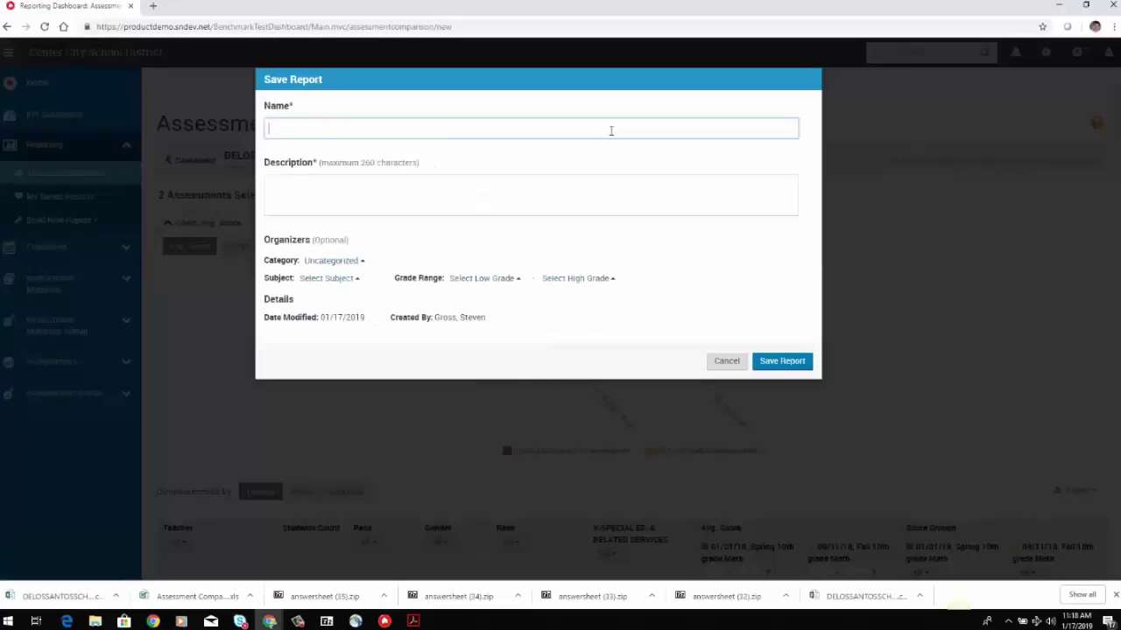
type("1 17 Steve Demo F/8")
type(" 10 Math")
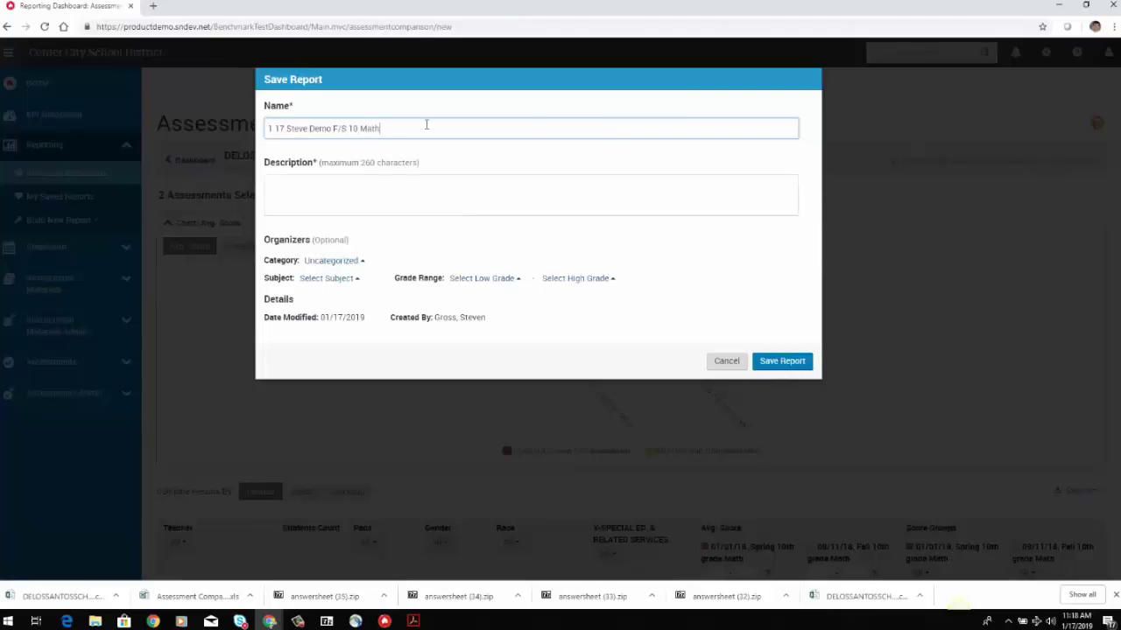
key("ctrl+a")
key("ctrl+c")
left_click(303, 195)
key("ctrl+v")
Assign the report to the Assessment Comparison category and save it
left_click(365, 261)
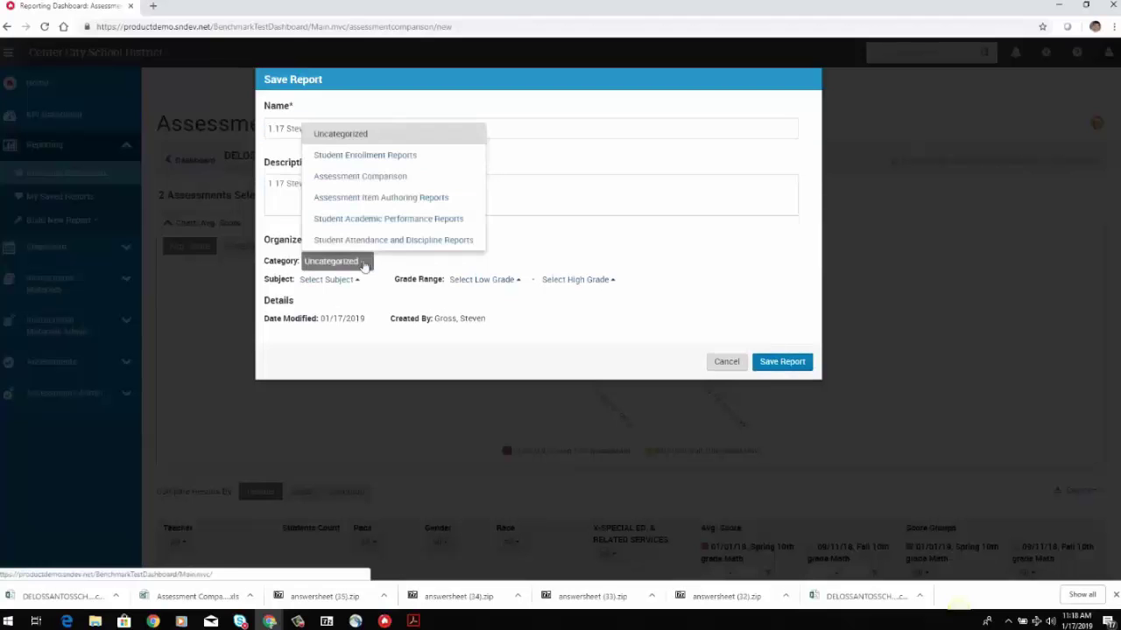
left_click(374, 179)
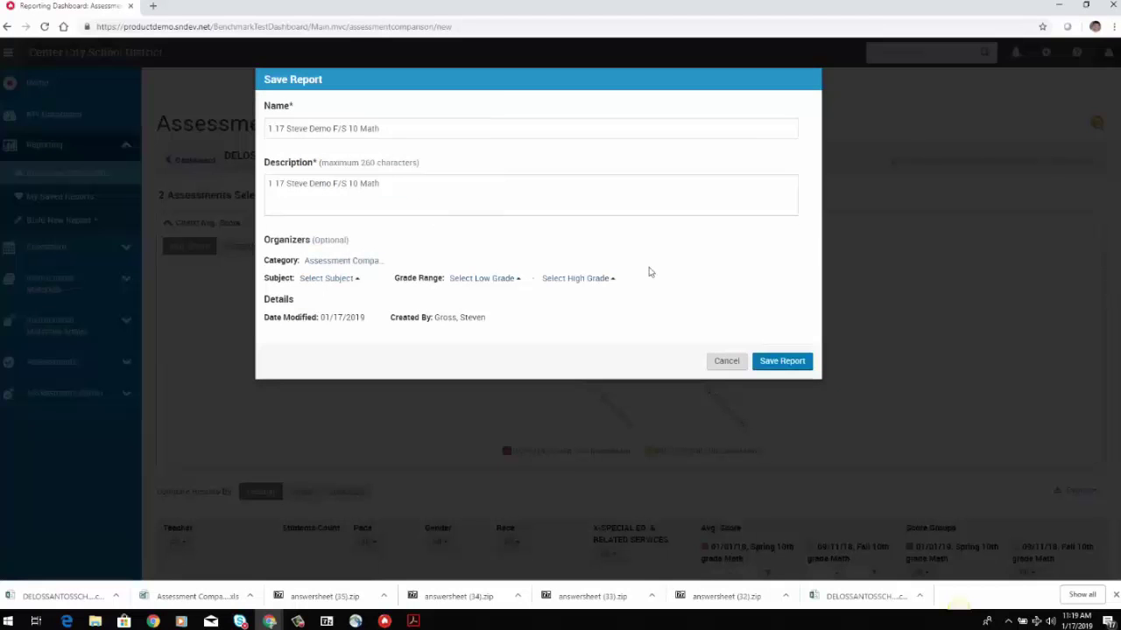
left_click(783, 362)
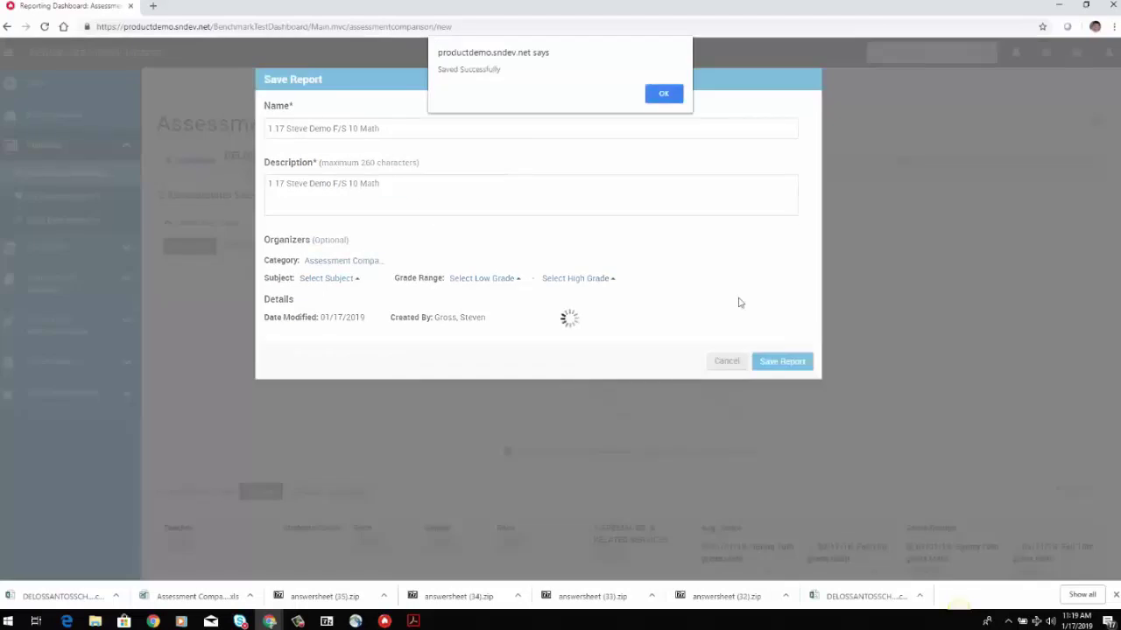
left_click(663, 95)
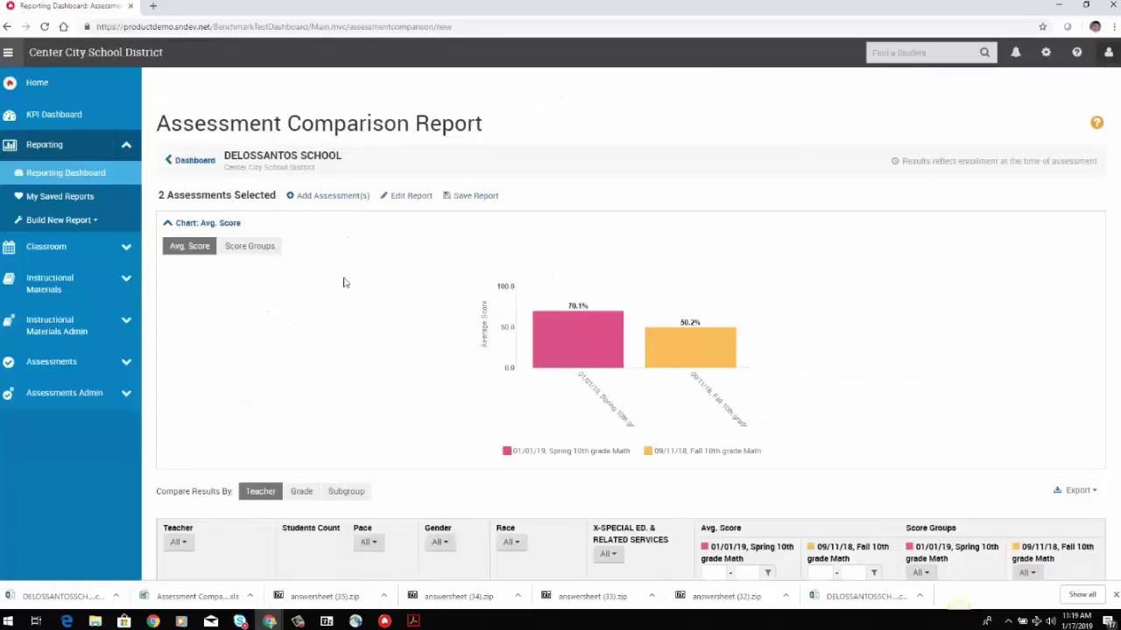
Open My Saved Reports and review the reports listed under Assessment Comparison, including their publication status
left_click(57, 200)
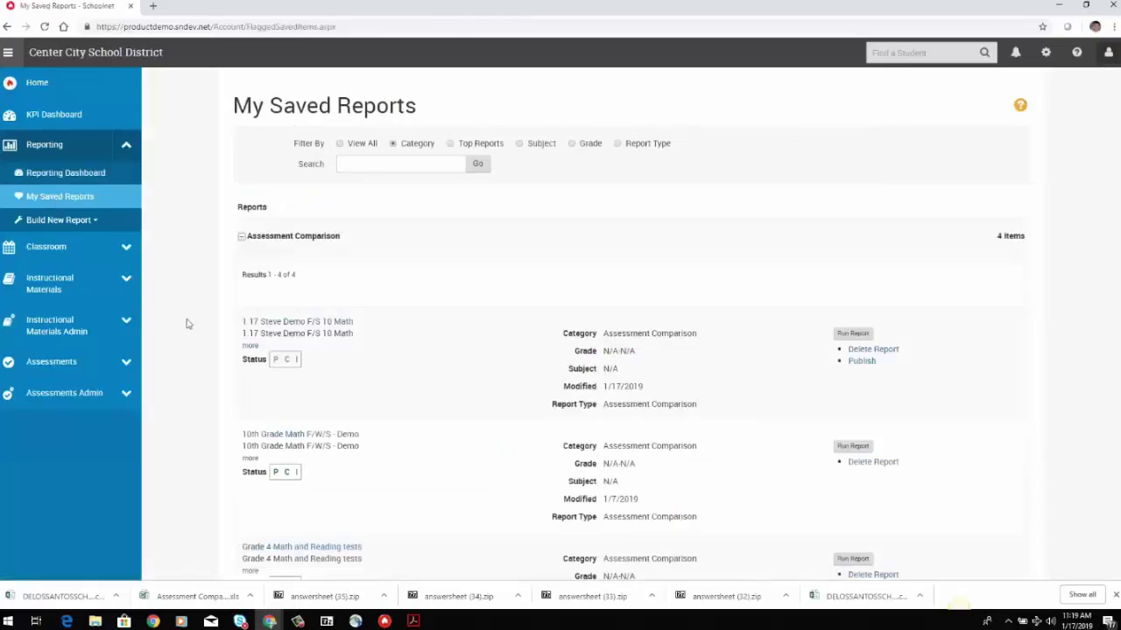
scroll(187, 323, "down", 3)
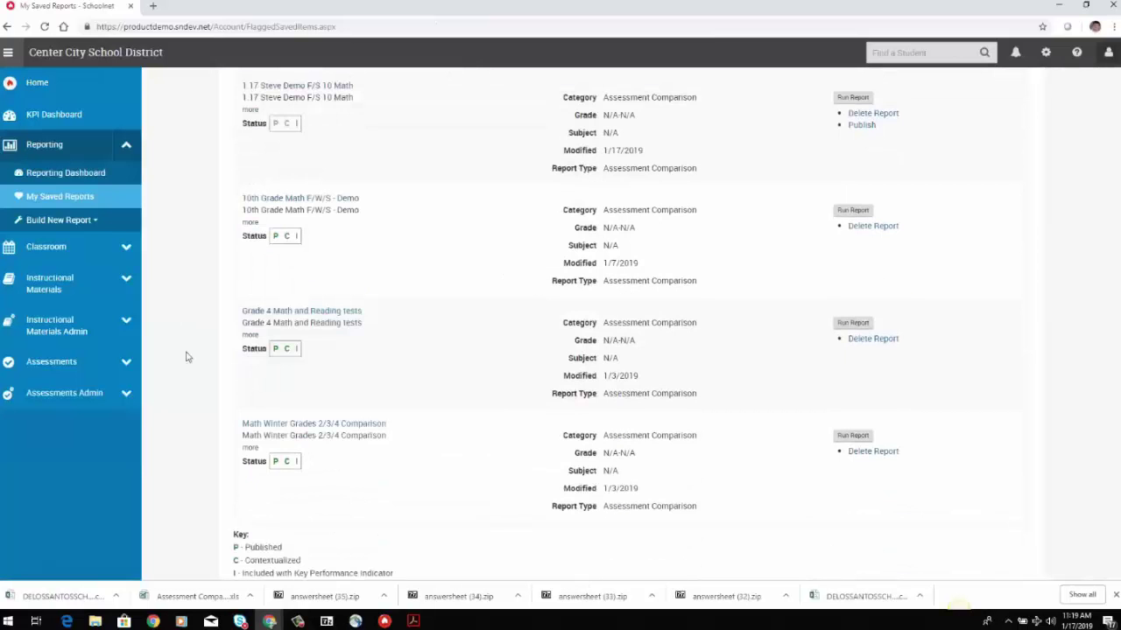
scroll(185, 353, "up", 1)
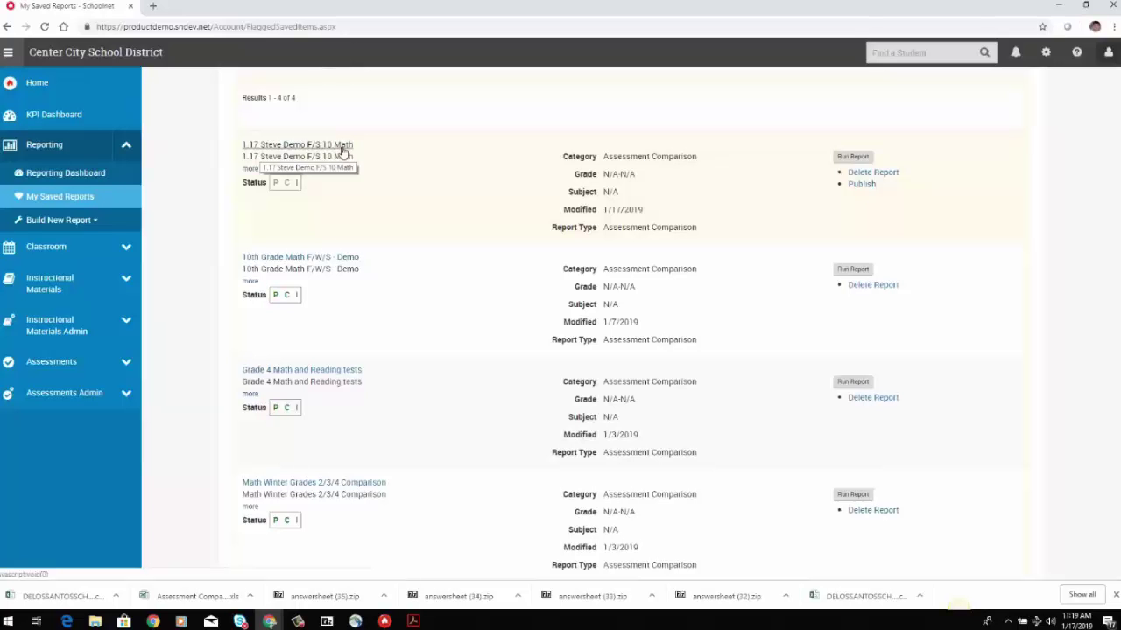
scroll(178, 293, "down", 1)
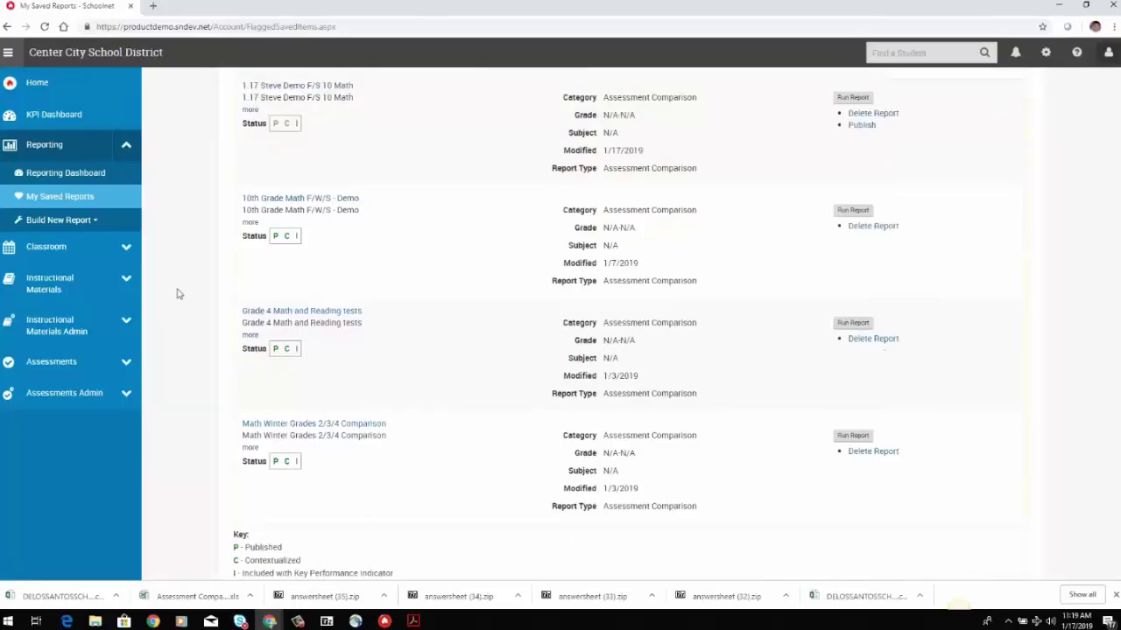
scroll(179, 291, "up", 1)
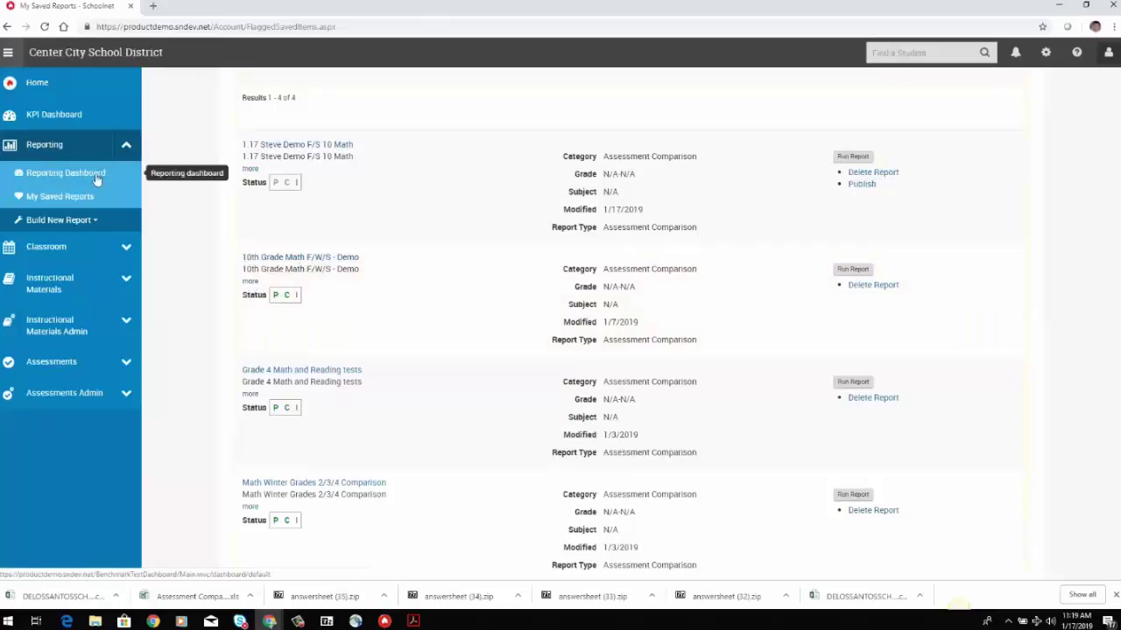
scroll(285, 223, "up", 1)
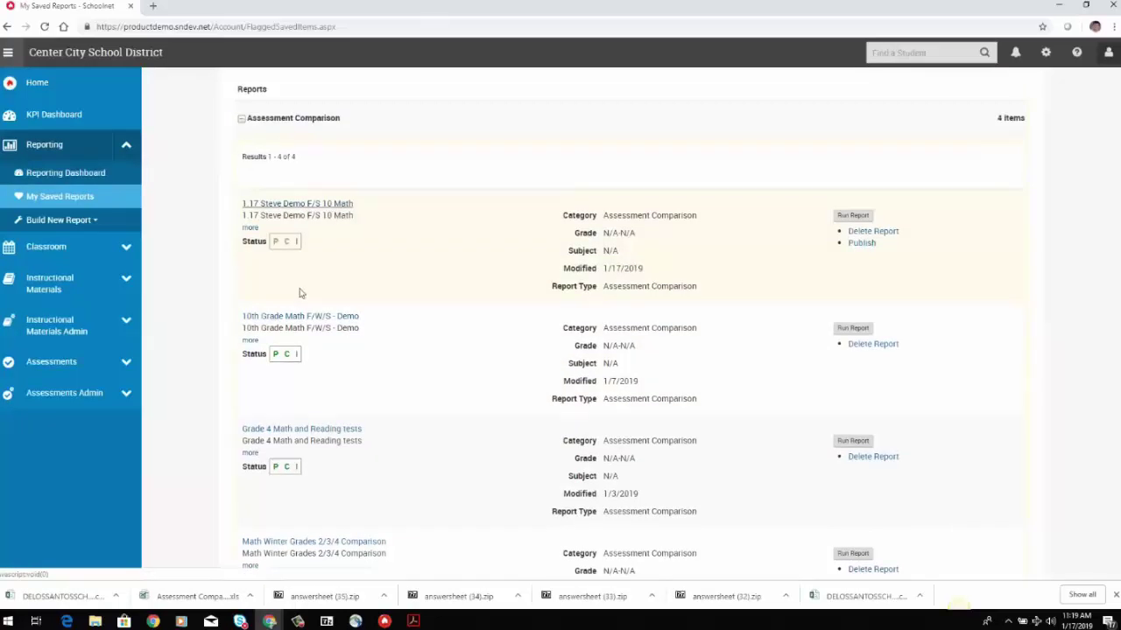
Open the Spring 10th grade Math test from the Reporting Dashboard and view its "10th Grade Math F/W/S - Demo" comparison report
left_click(78, 175)
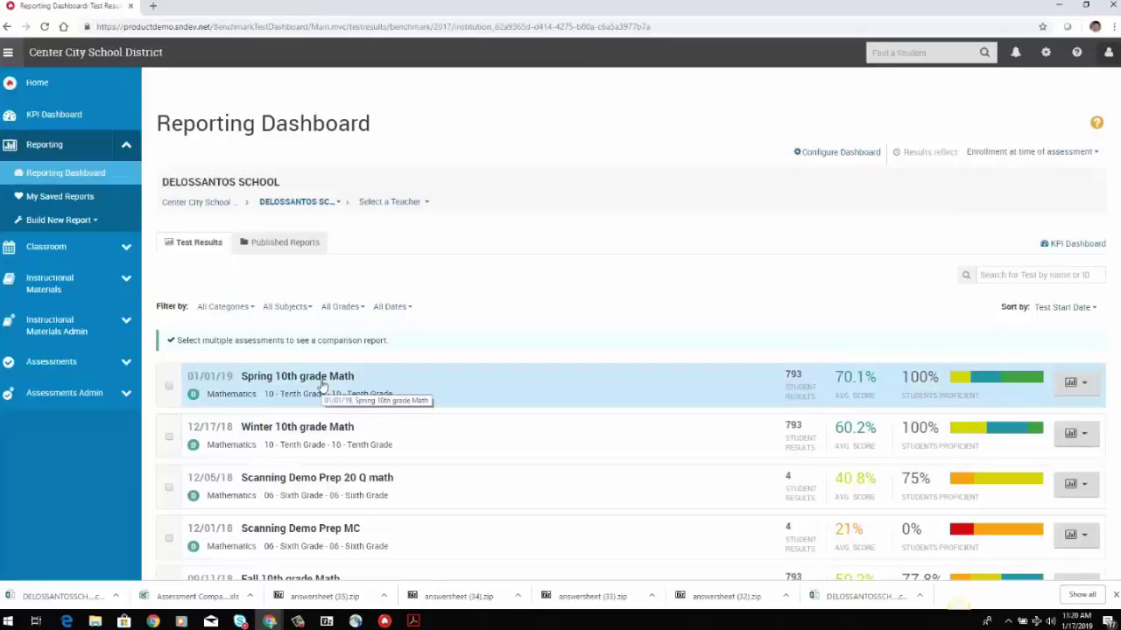
left_click(321, 380)
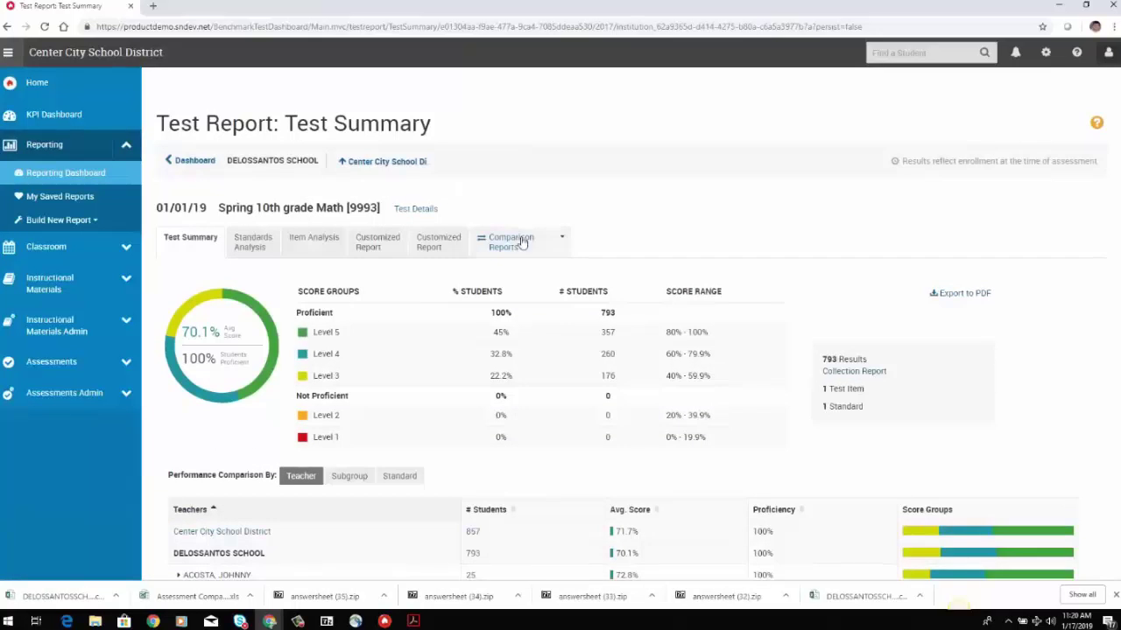
left_click(560, 241)
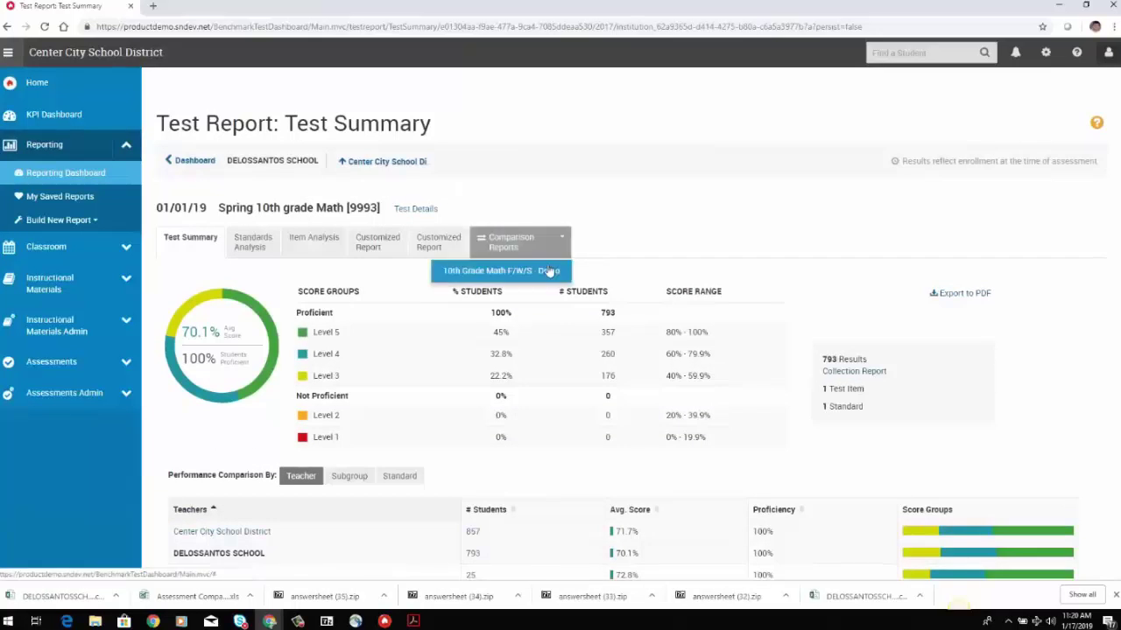
left_click(548, 272)
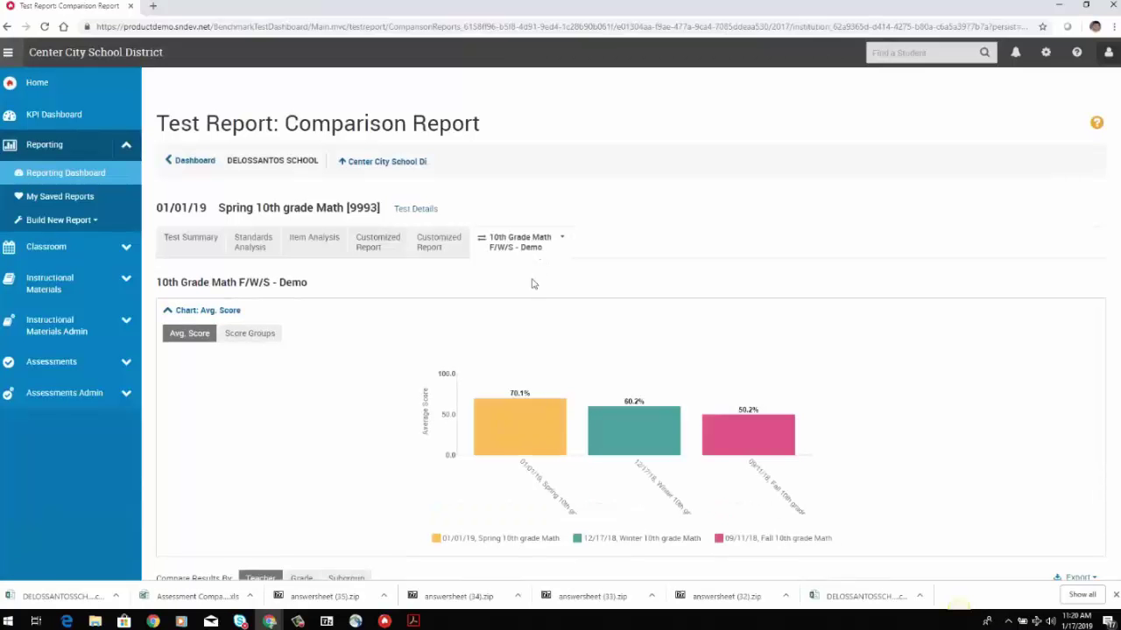
Publish the saved 1.17 Demo F/S 10 Math report to the district bank, including it on the Reporting Dashboard with all security roles
left_click(69, 198)
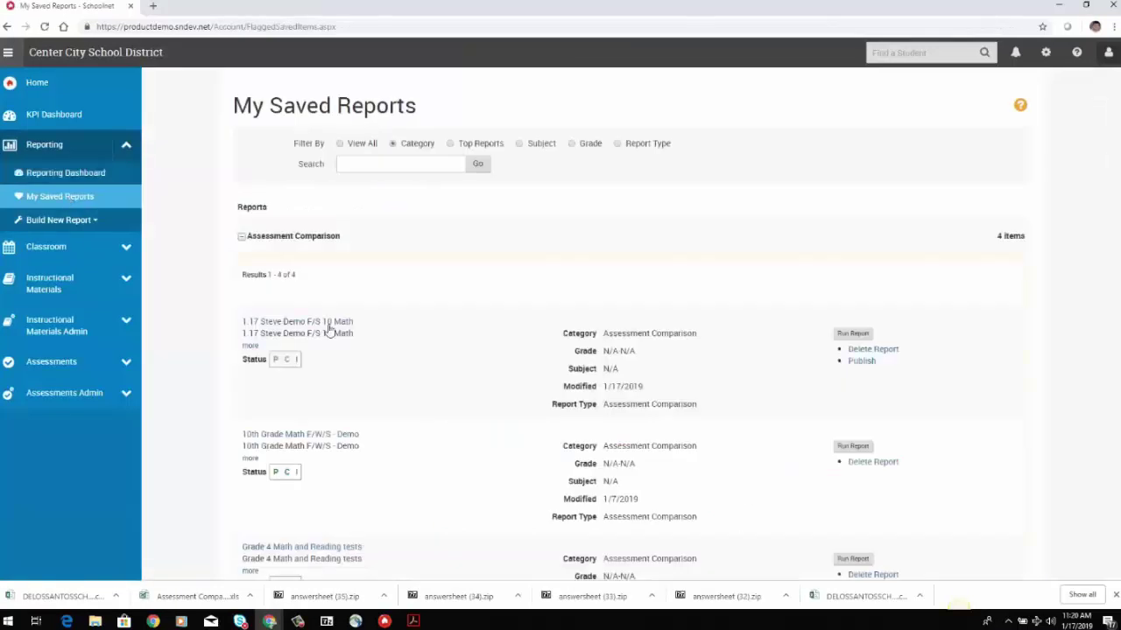
scroll(366, 350, "down", 1)
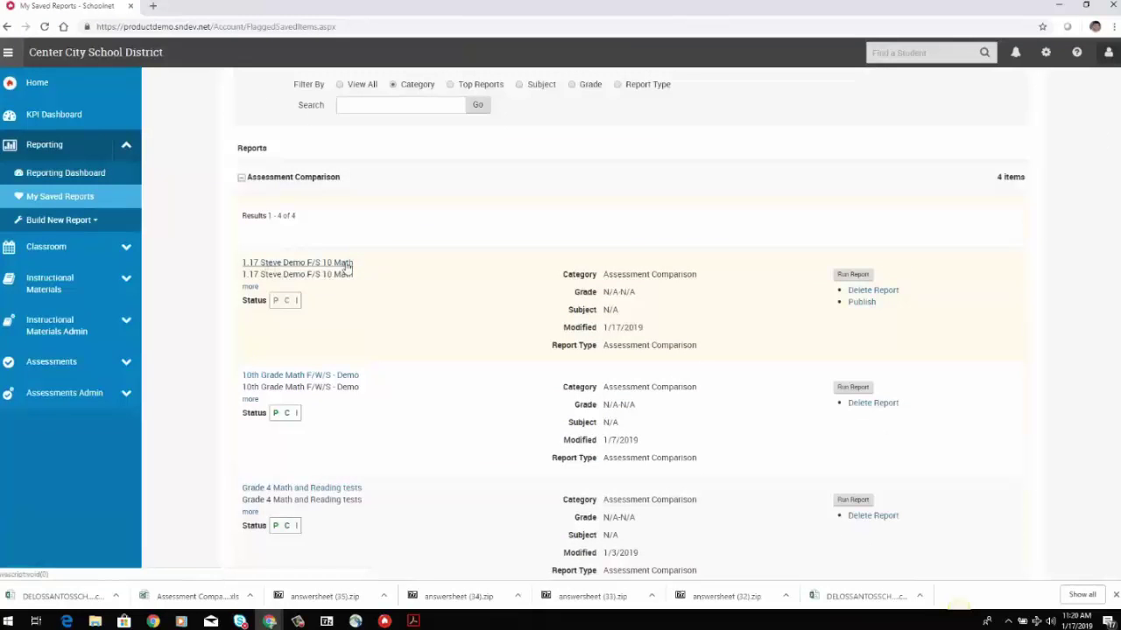
left_click(862, 303)
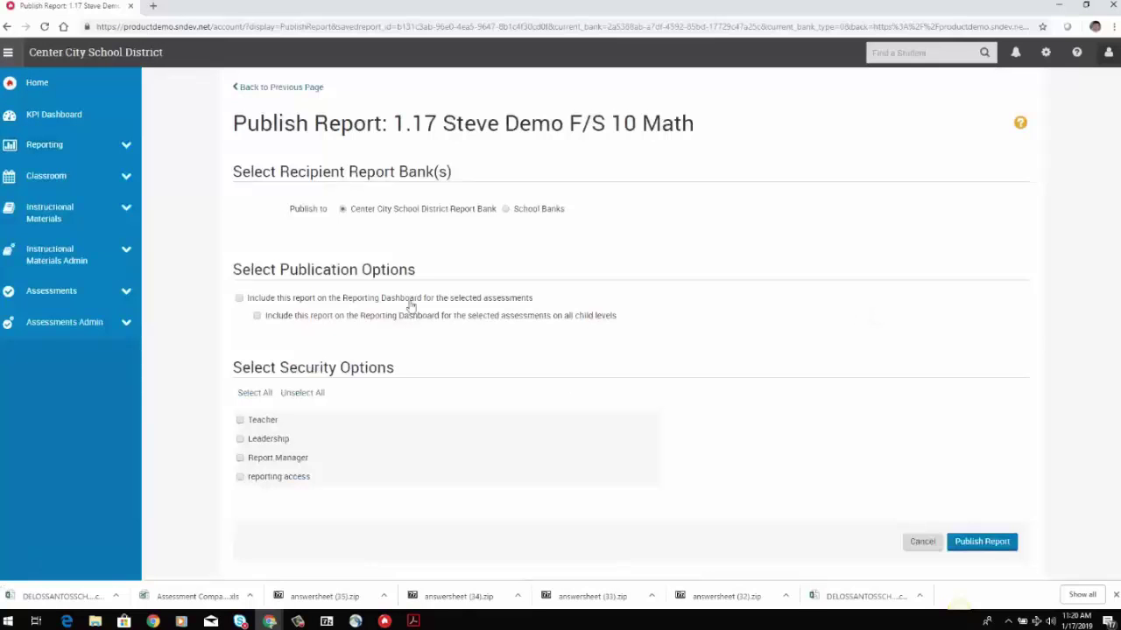
left_click(307, 299)
left_click(254, 393)
left_click(992, 542)
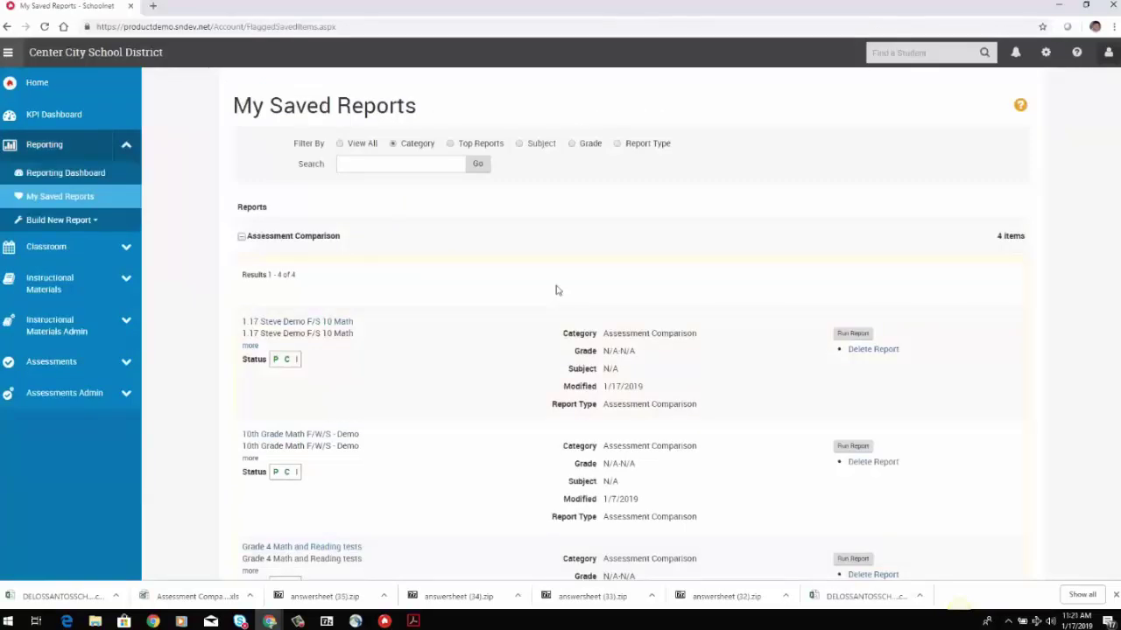
Open the Spring 10th grade Math test from the Reporting Dashboard and check its list of comparison reports
left_click(65, 175)
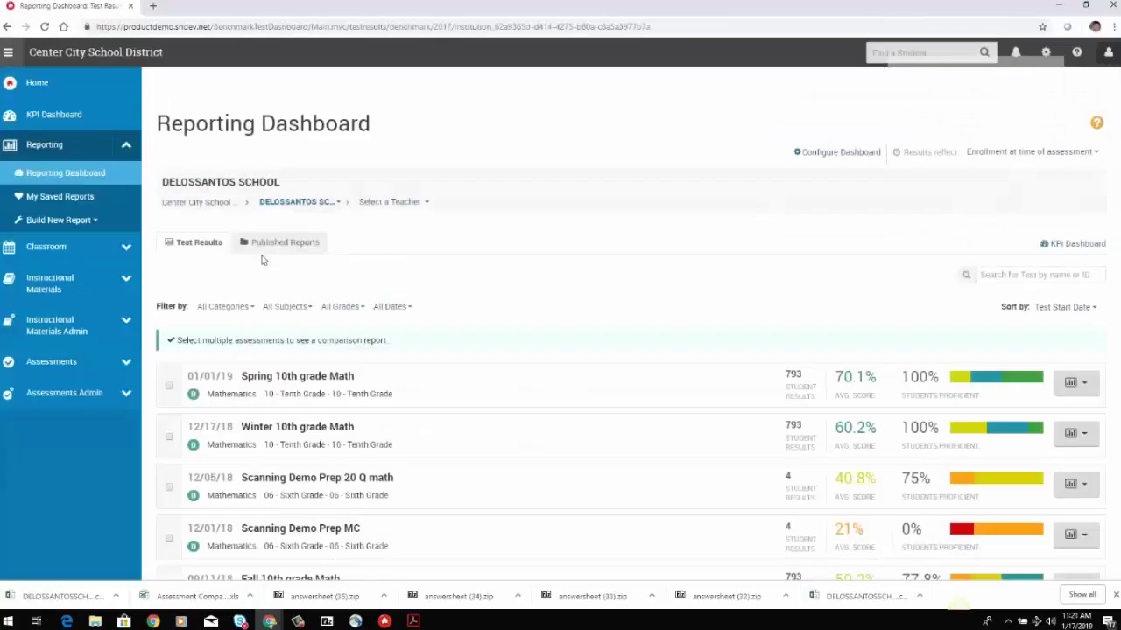
left_click(303, 377)
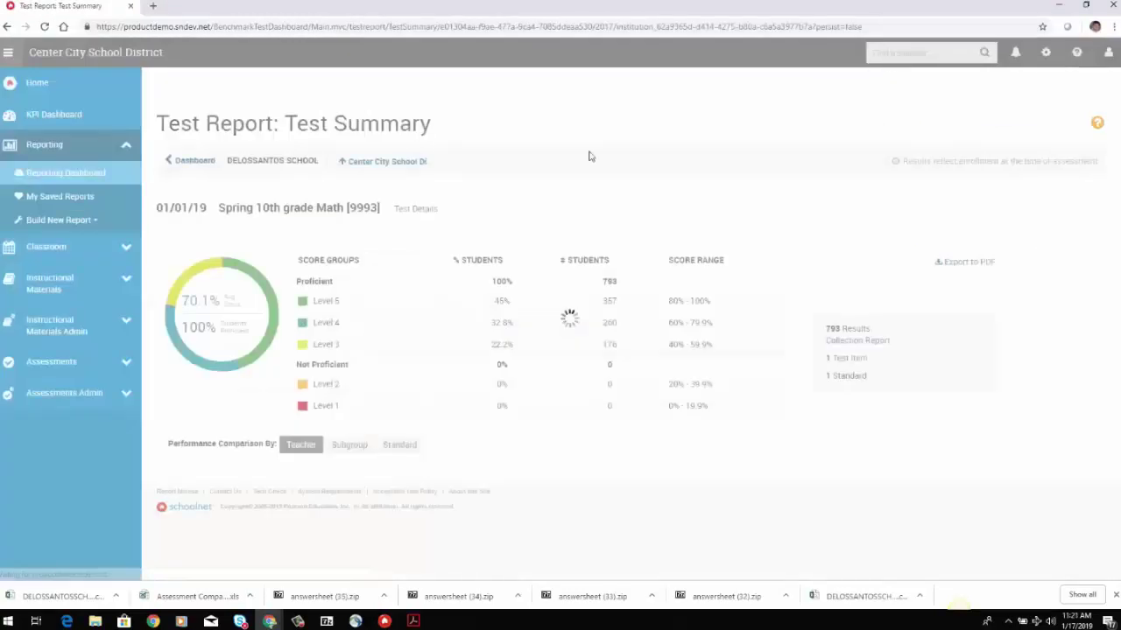
left_click(548, 243)
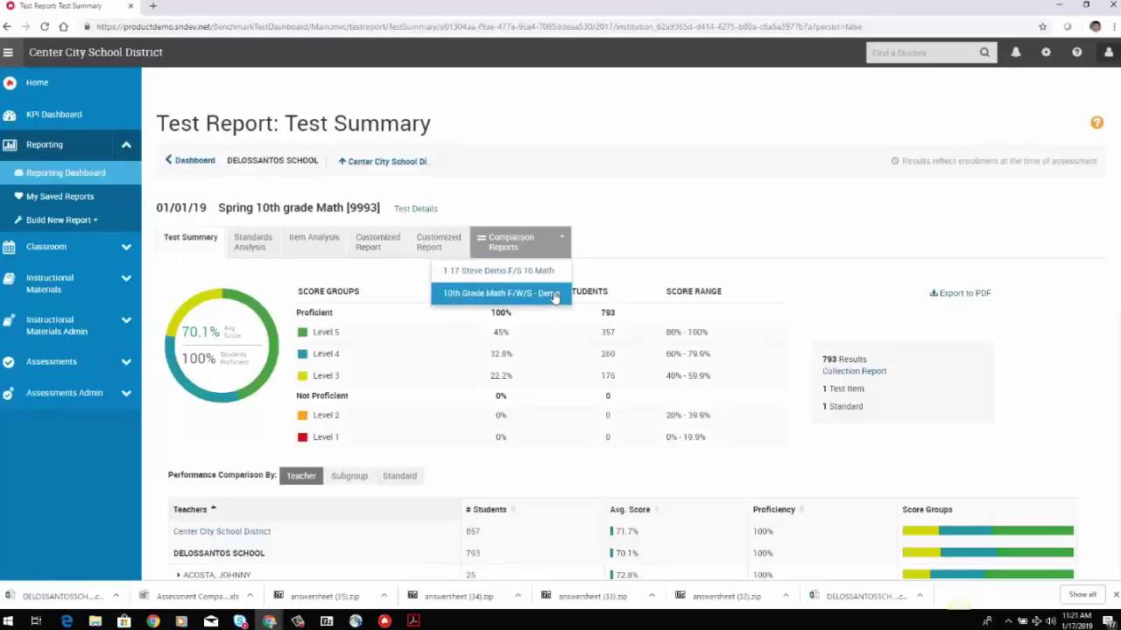
left_click(626, 207)
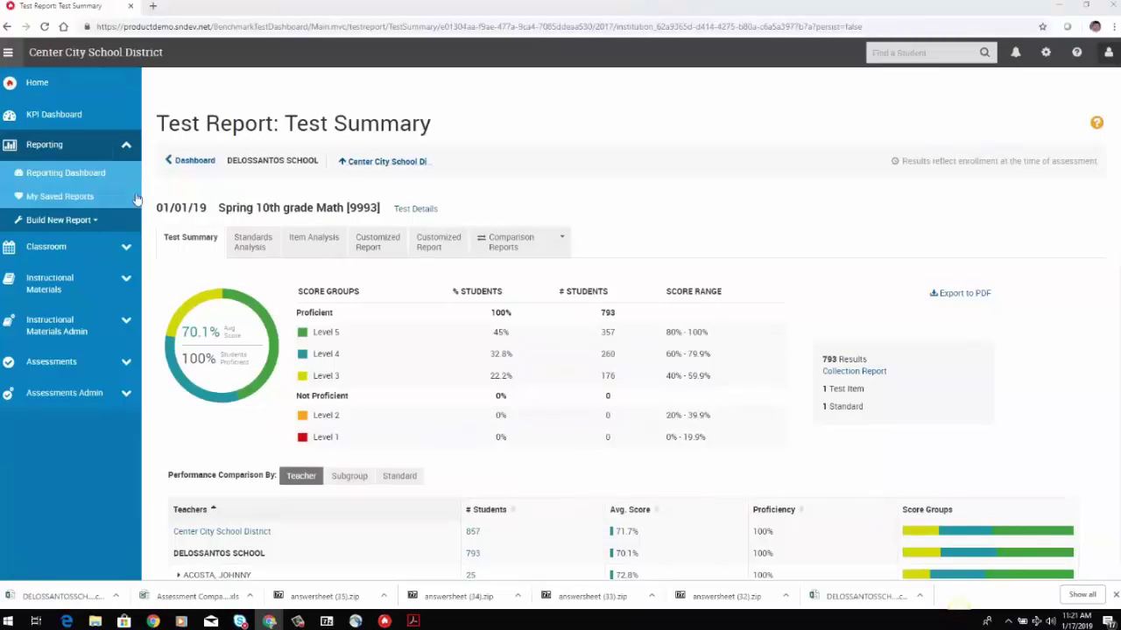
Return to the Reporting Dashboard and switch its school to FROST SCHOOL
left_click(203, 162)
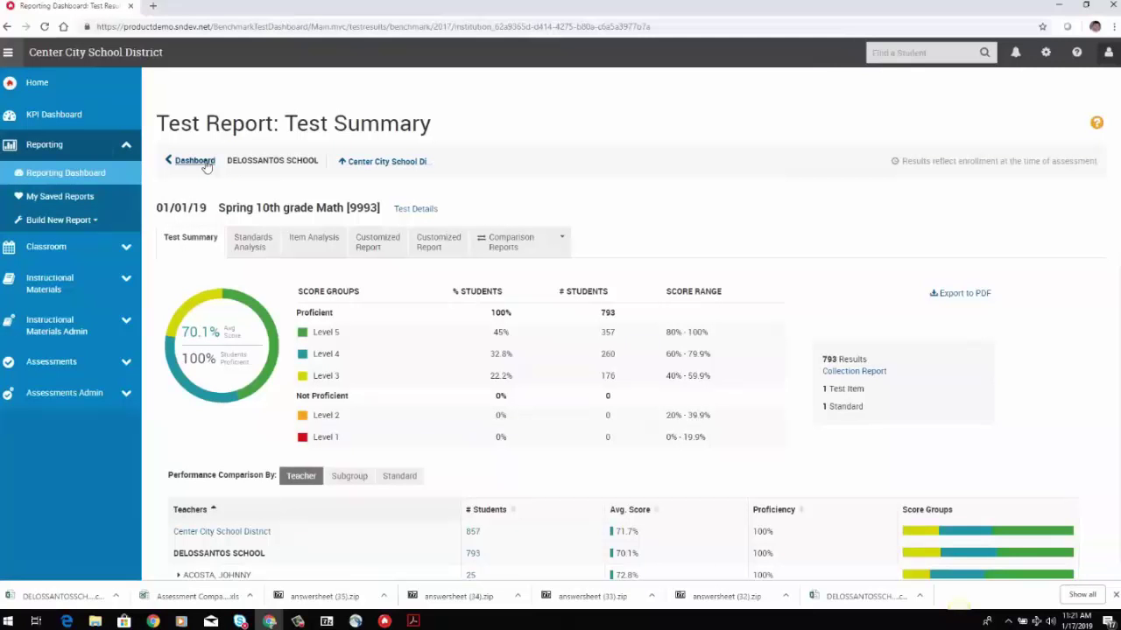
left_click(298, 201)
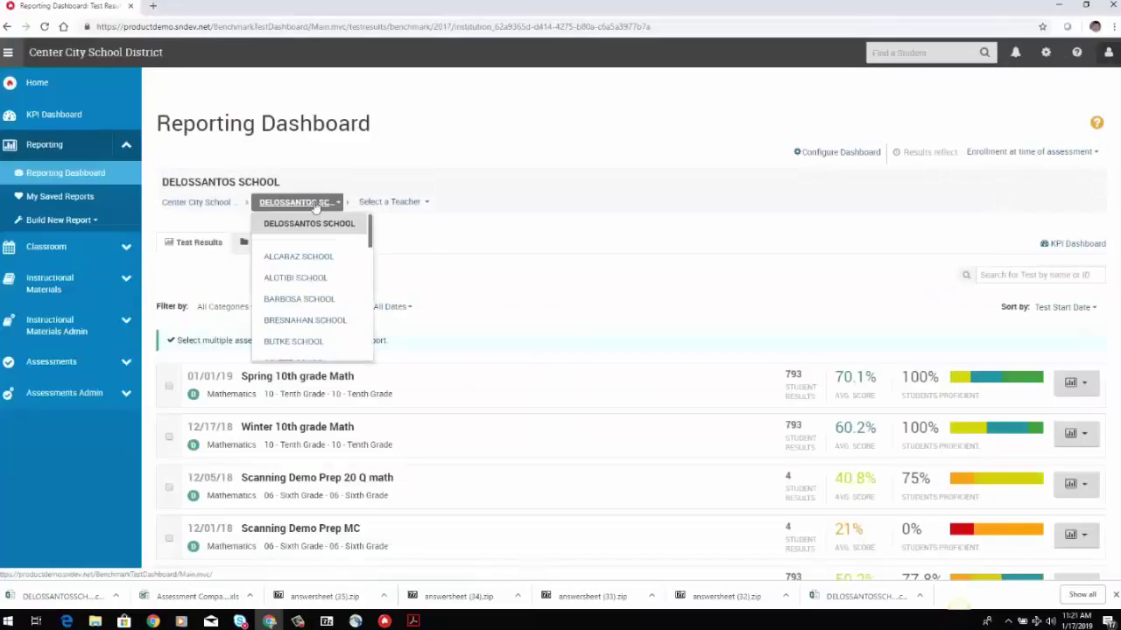
scroll(332, 286, "down", 5)
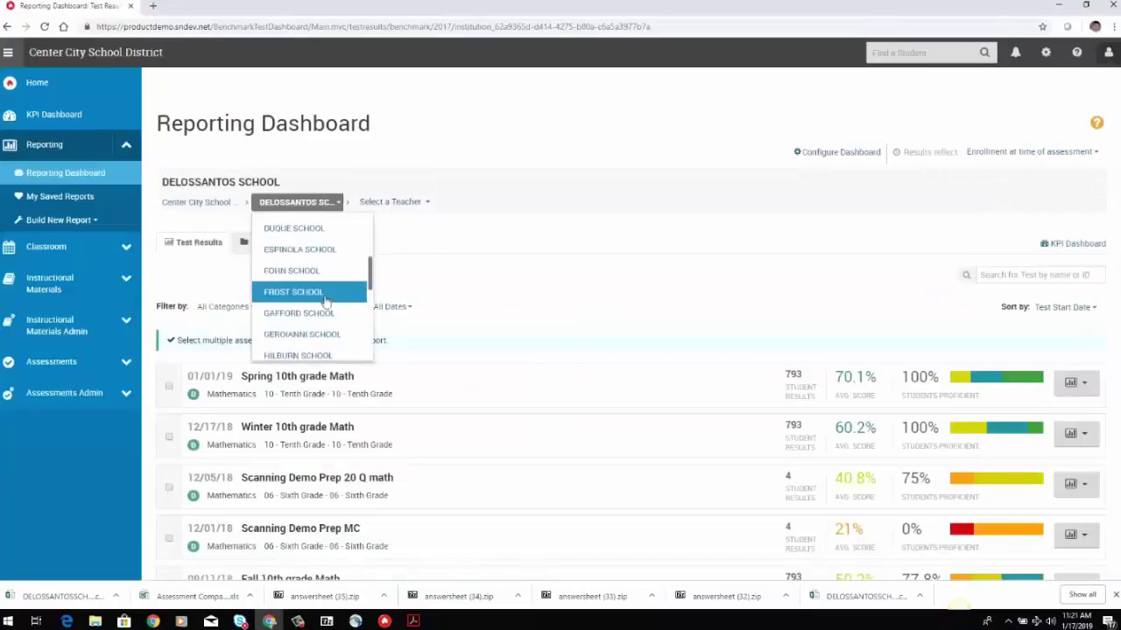
left_click(320, 292)
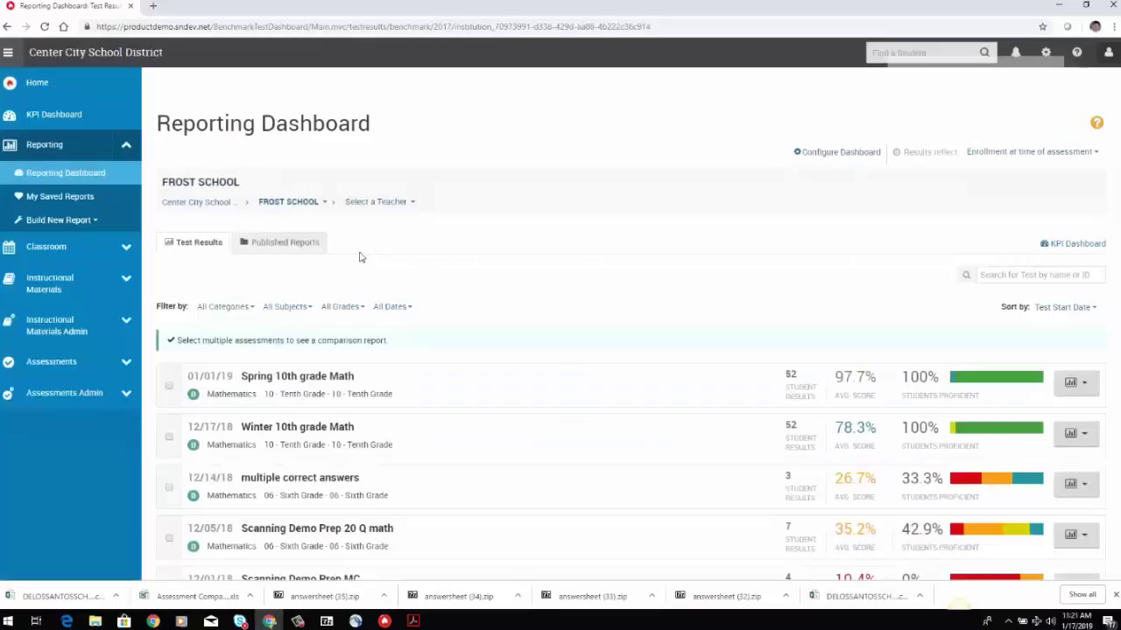
Narrow the Frost School dashboard to the teacher of the 4705 - Pre Algebra 7 Honors sections
left_click(385, 202)
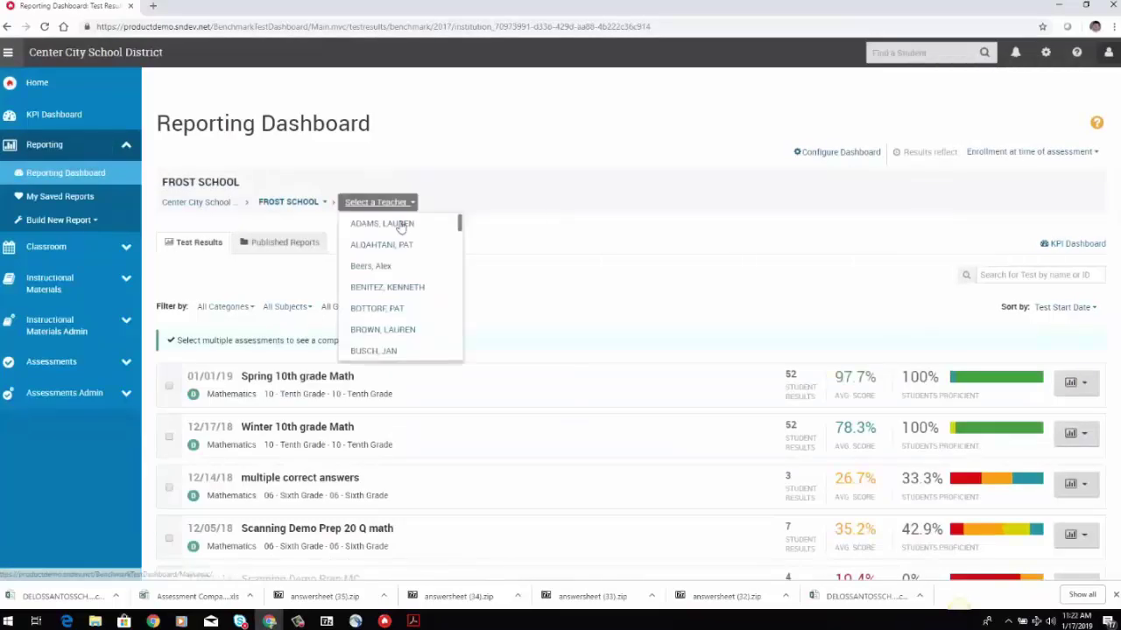
scroll(415, 285, "down", 3)
scroll(413, 290, "down", 8)
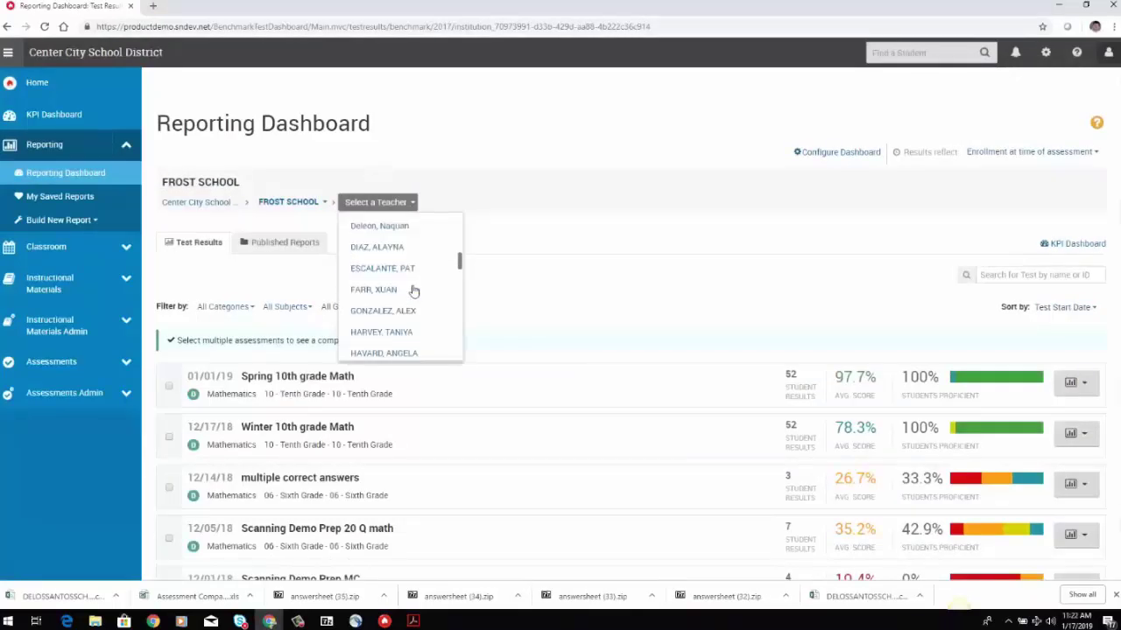
scroll(412, 291, "down", 1)
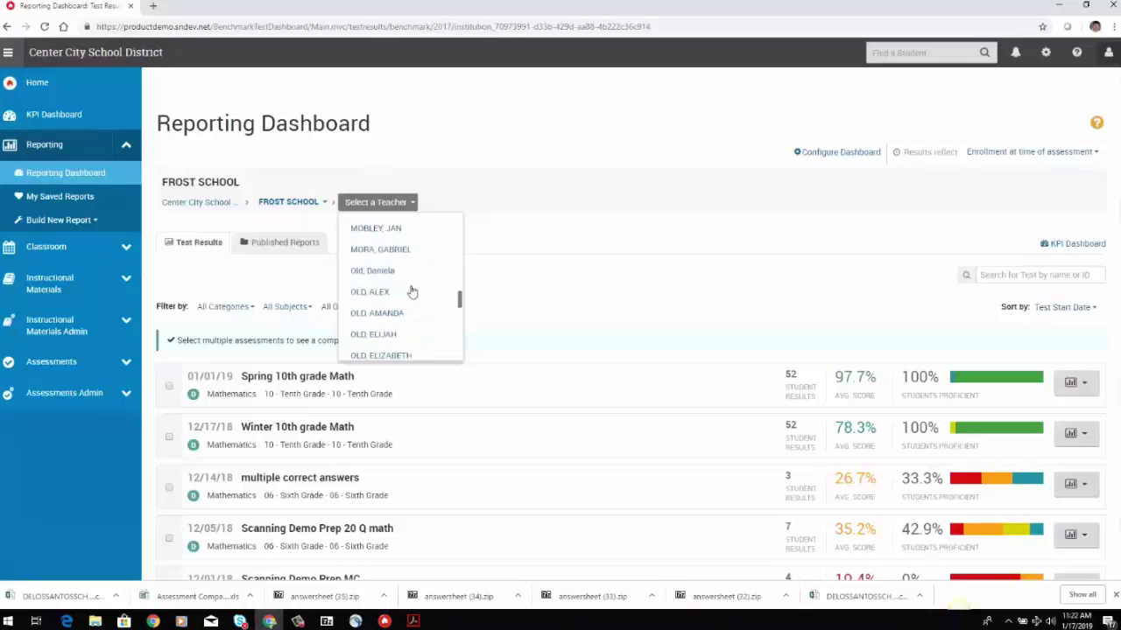
scroll(385, 263, "down", 1)
scroll(378, 267, "up", 1)
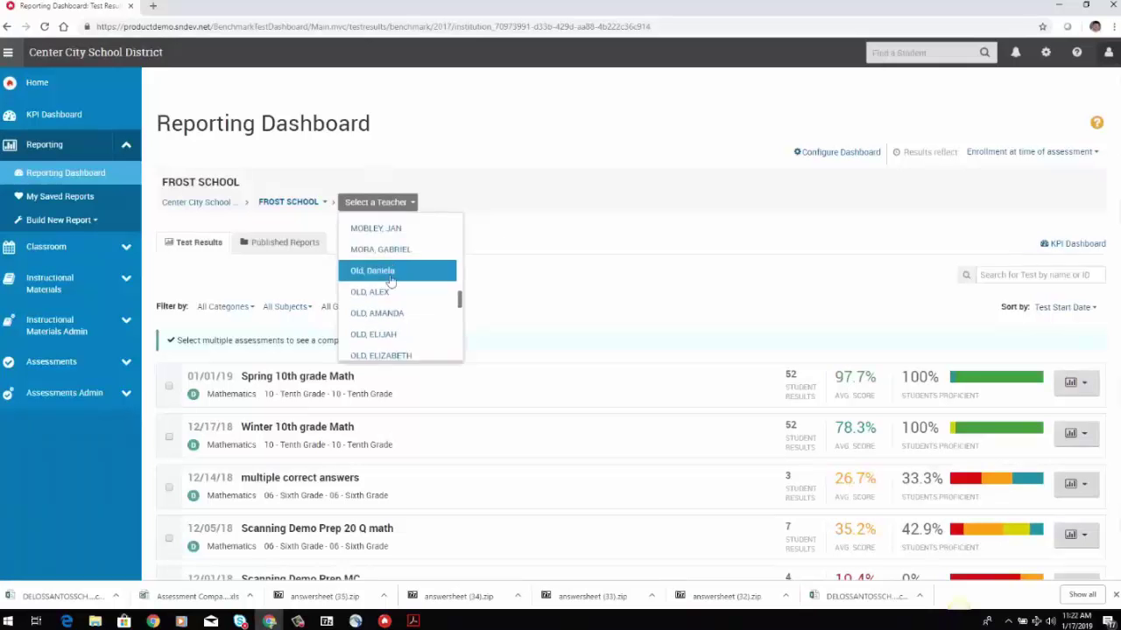
left_click(390, 278)
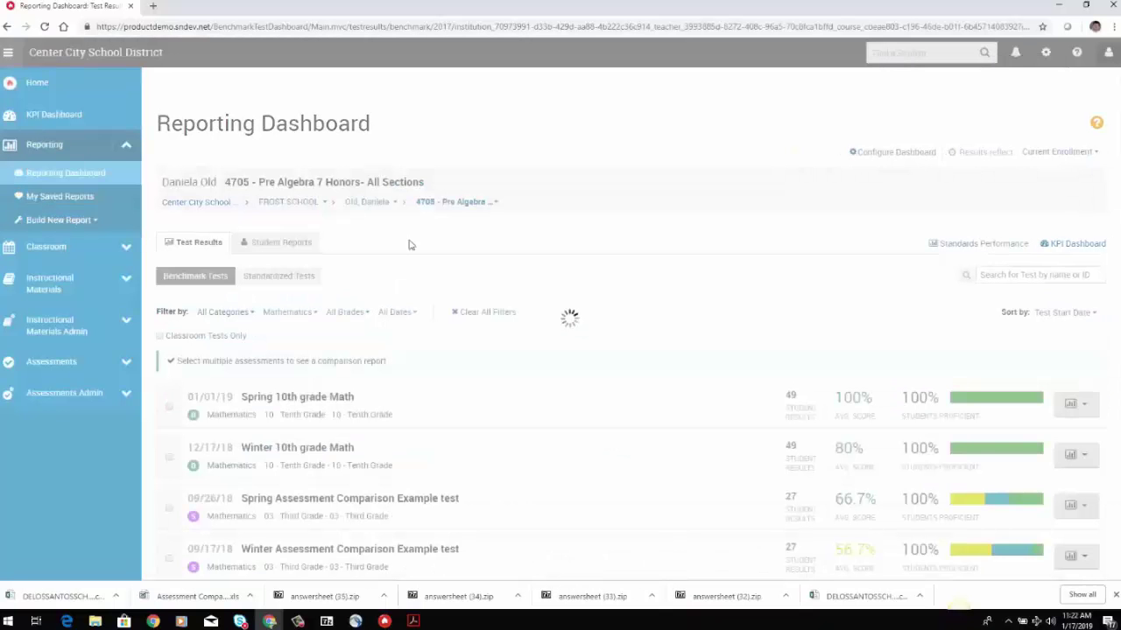
Show the class's Student Reports list and set the tests trend subject to Mathematics
left_click(274, 243)
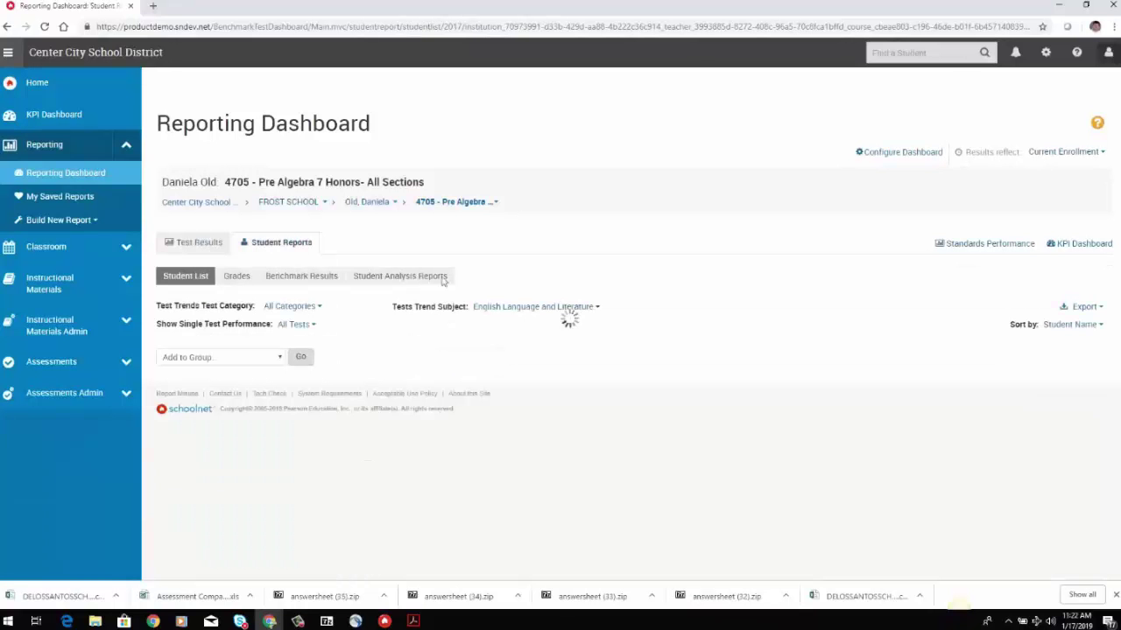
left_click(576, 308)
left_click(552, 373)
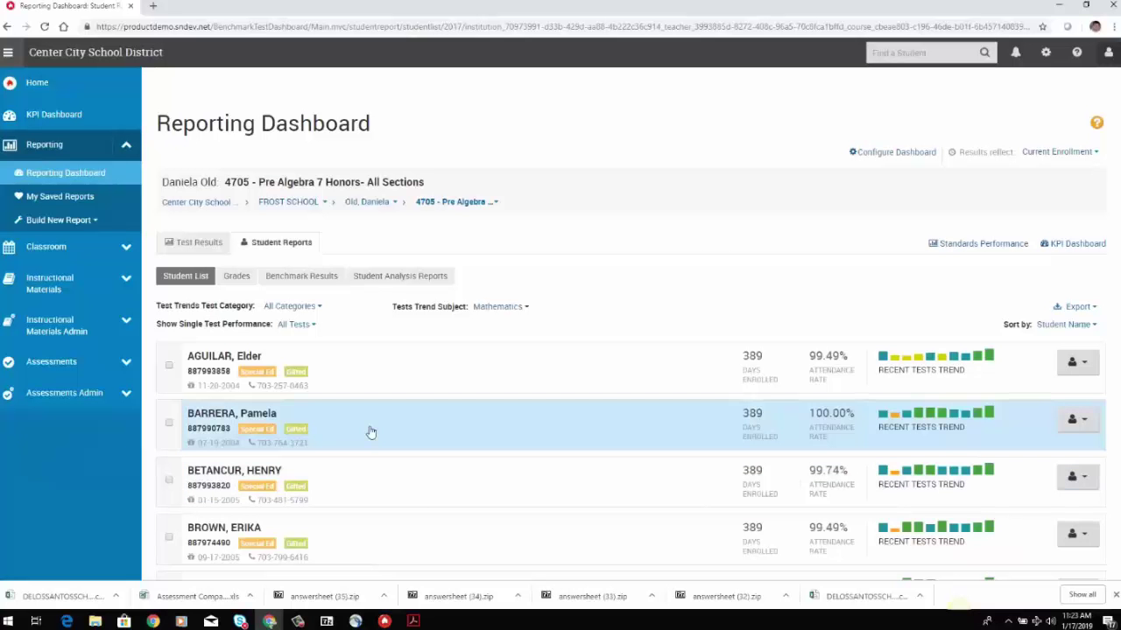
Examine the students' recent Mathematics test trends across the class list, including the individual bars for the first student
scroll(371, 432, "down", 7)
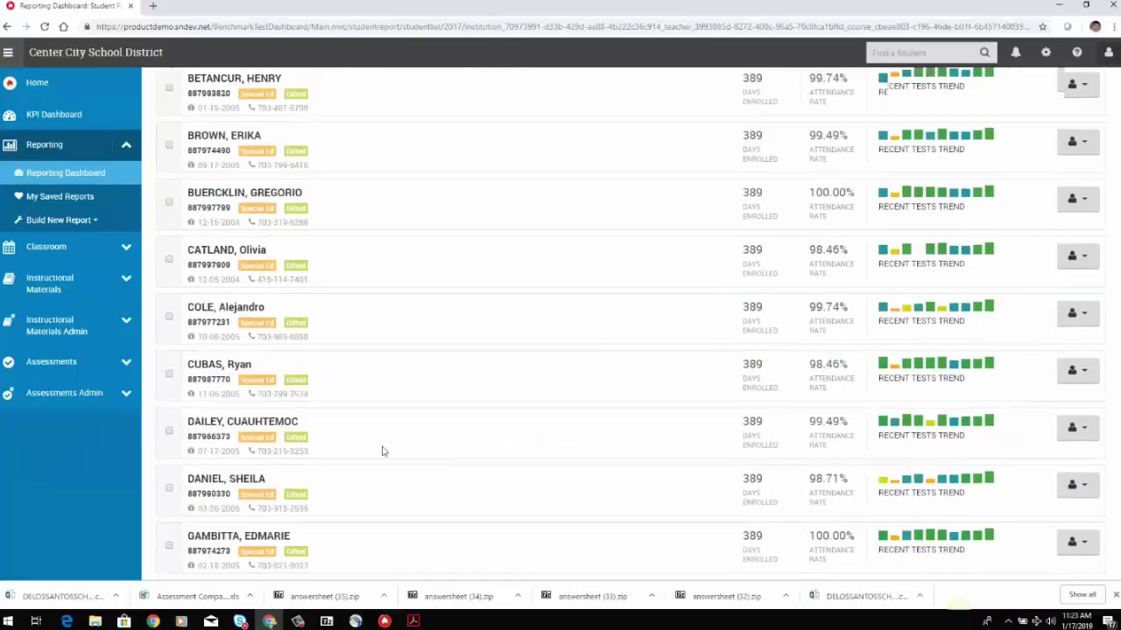
scroll(386, 452, "down", 4)
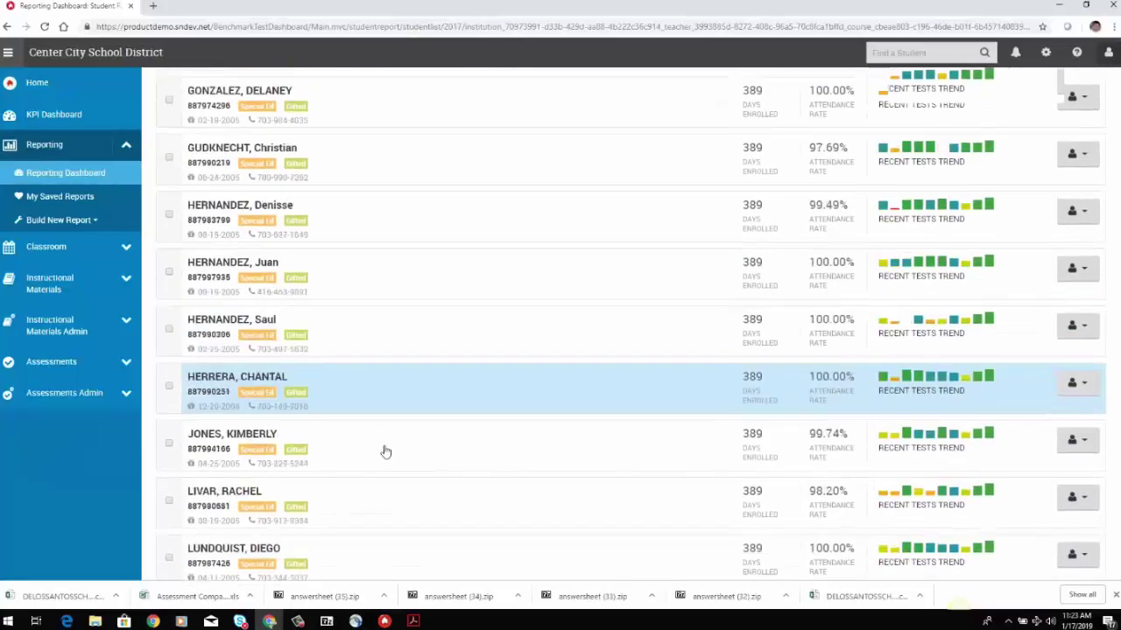
scroll(385, 451, "down", 6)
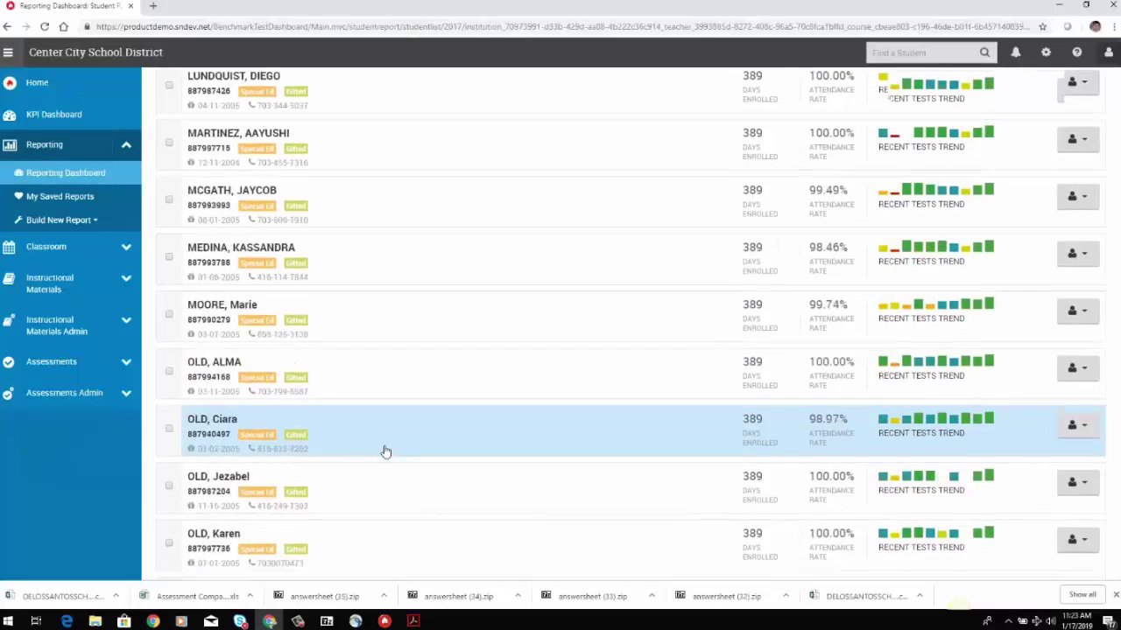
scroll(385, 452, "down", 1)
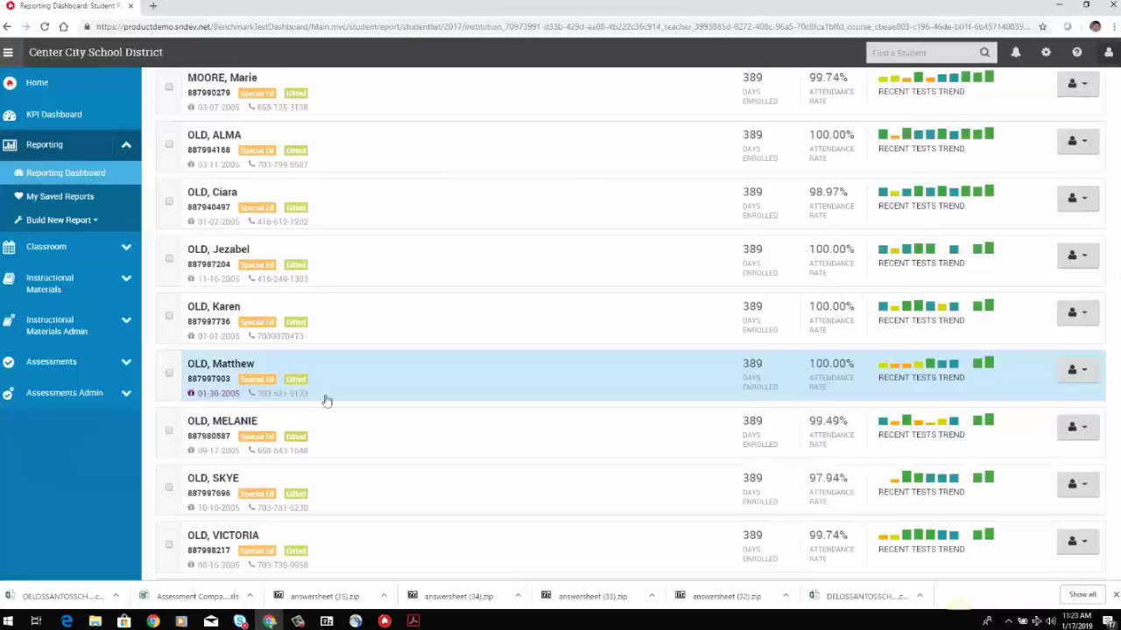
scroll(333, 440, "up", 2)
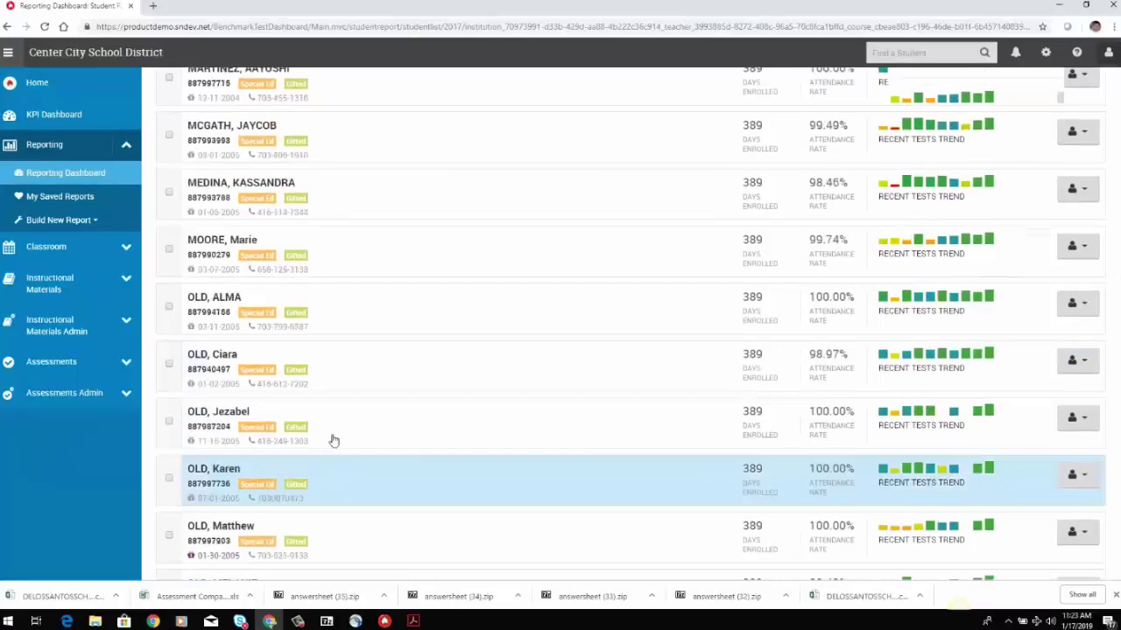
scroll(337, 444, "up", 20)
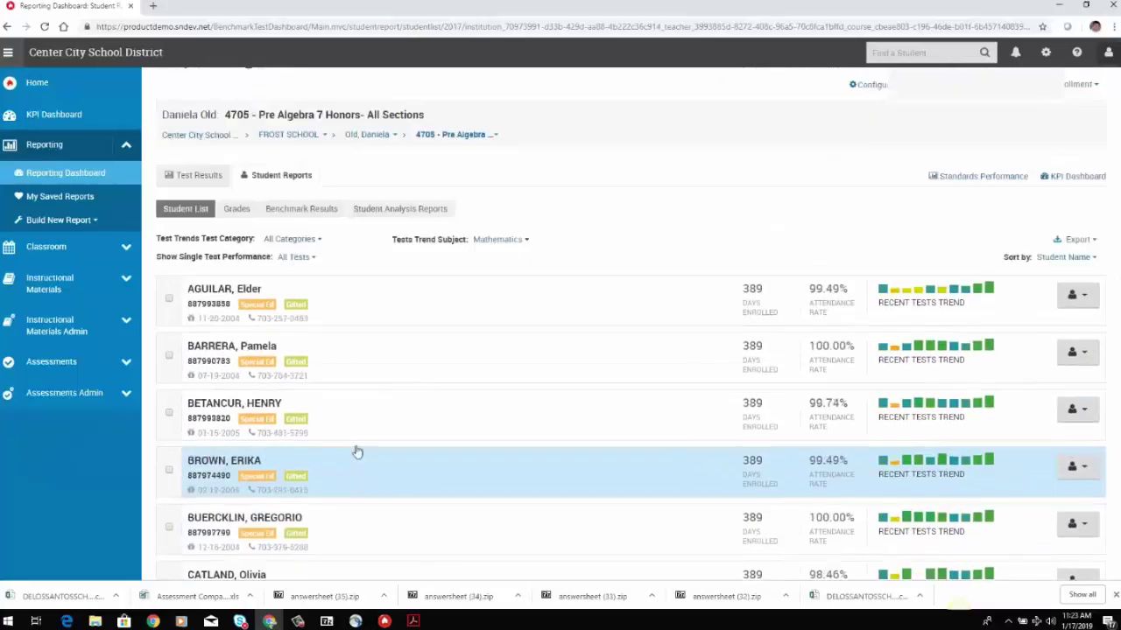
scroll(357, 452, "up", 2)
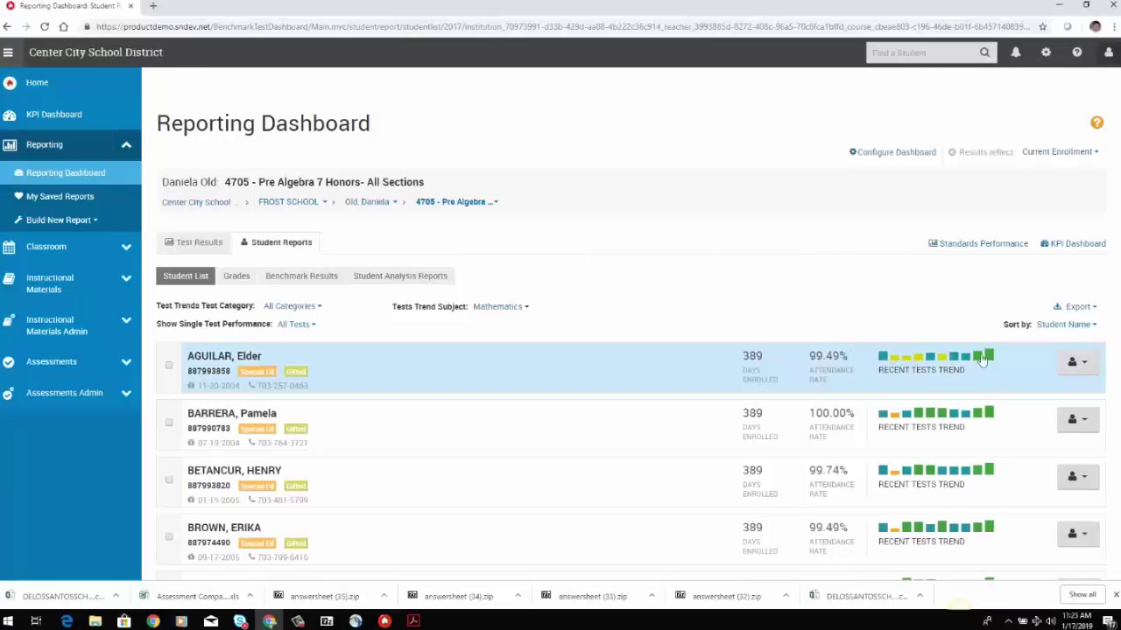
mouse_move(979, 361)
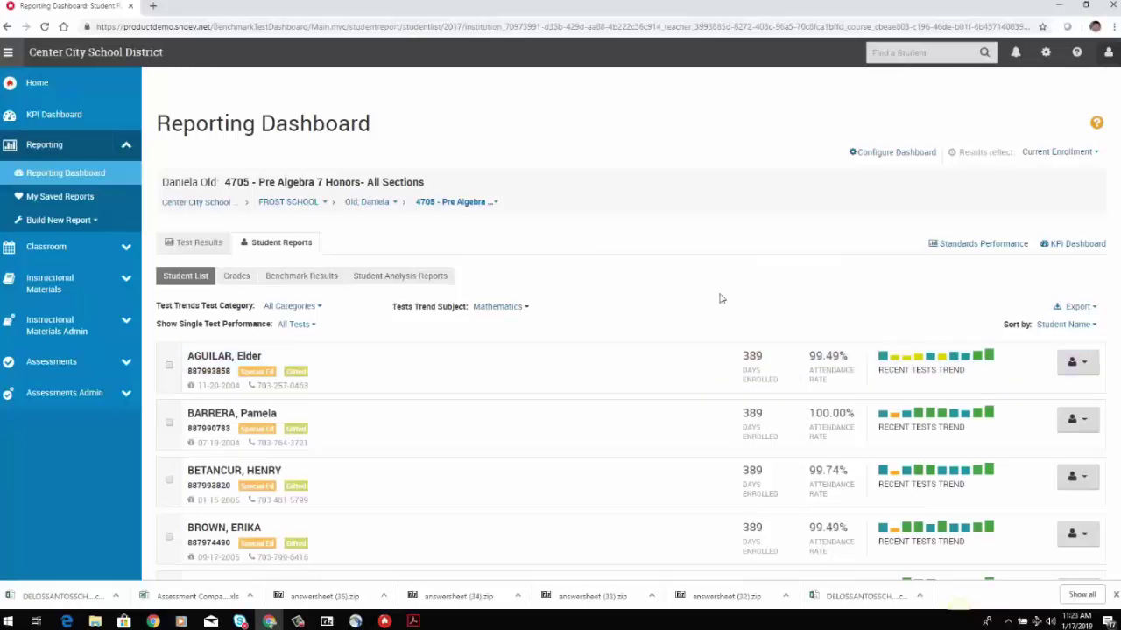
Show single test performance for 01/01/19, Spring 10th grade Math and review the students' scores
left_click(308, 325)
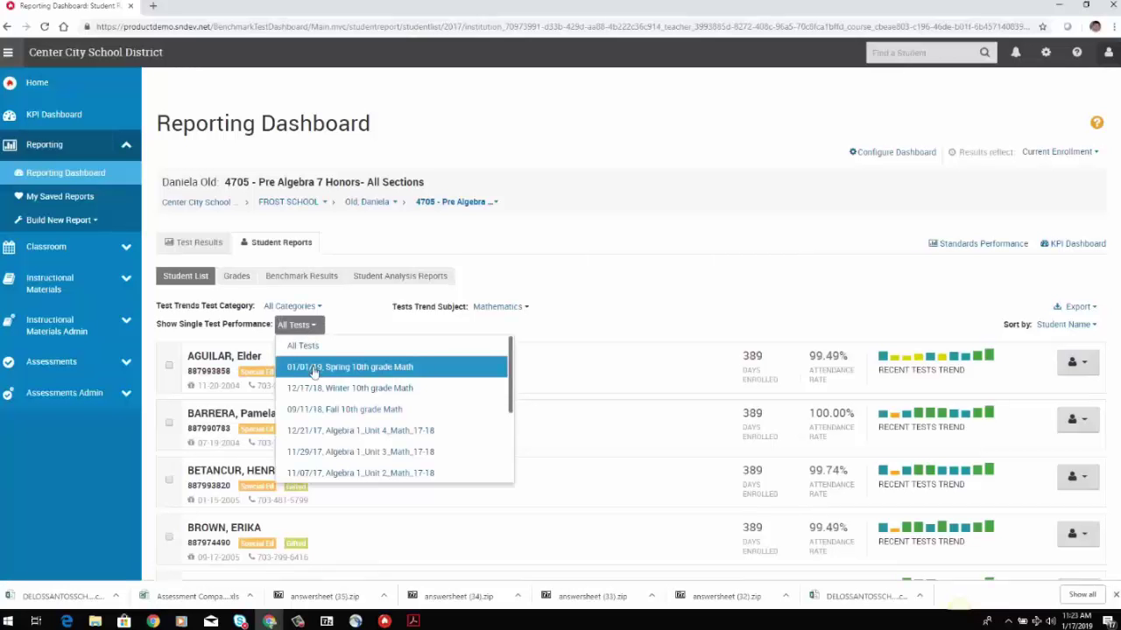
left_click(313, 369)
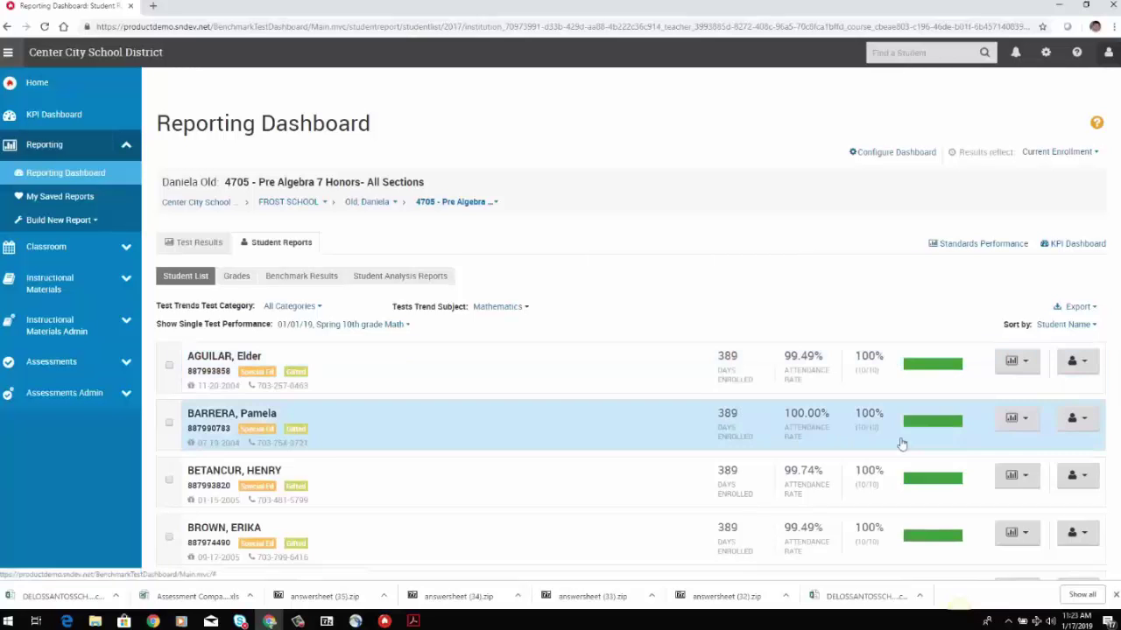
scroll(906, 438, "down", 8)
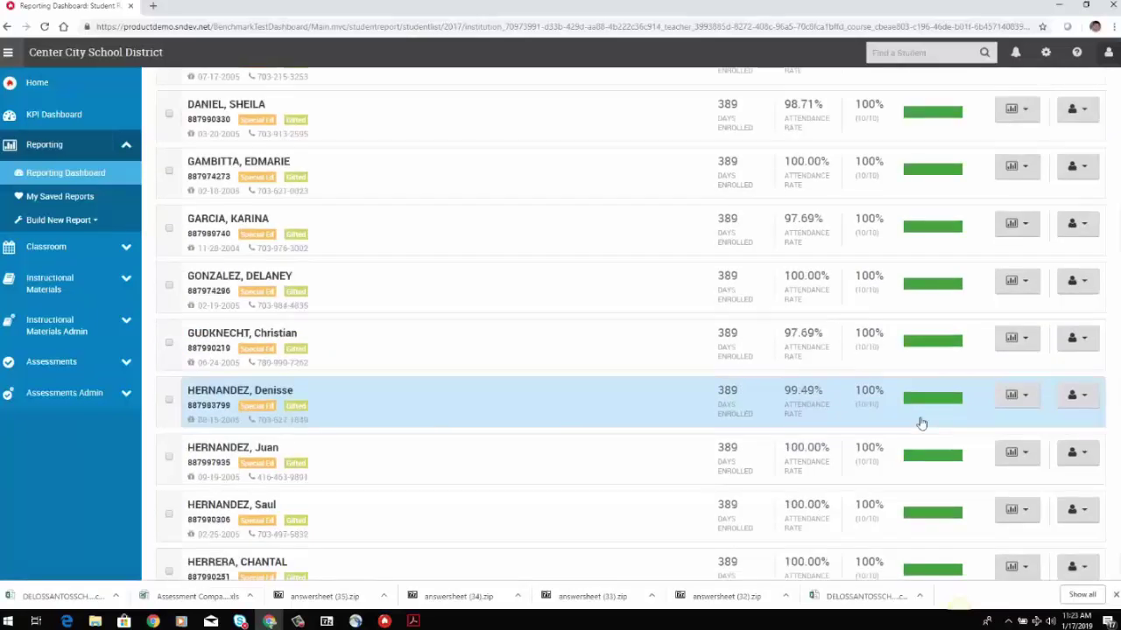
scroll(921, 424, "down", 8)
scroll(918, 432, "up", 7)
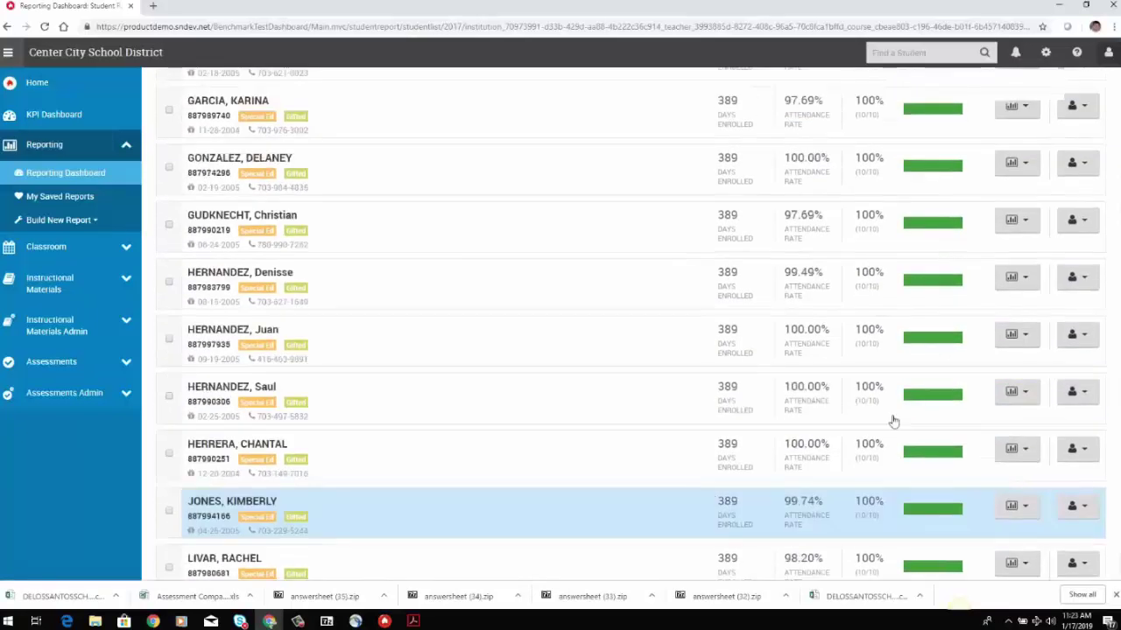
scroll(892, 421, "up", 10)
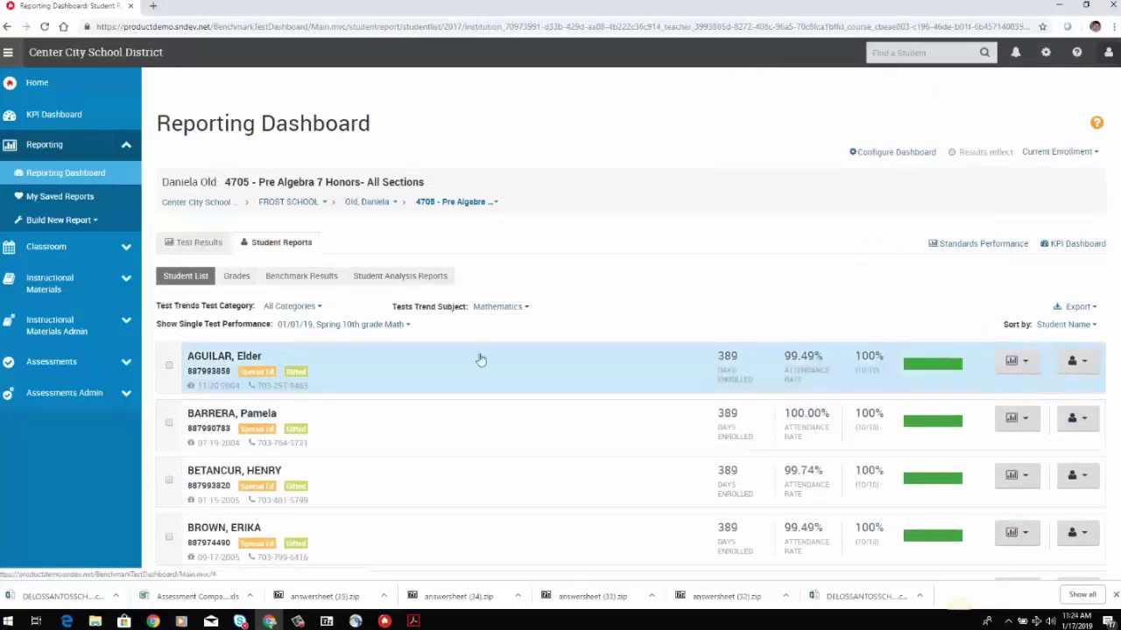
View the first student's Algebra I Standard Progress report, then go back to the class's student list
left_click(1020, 361)
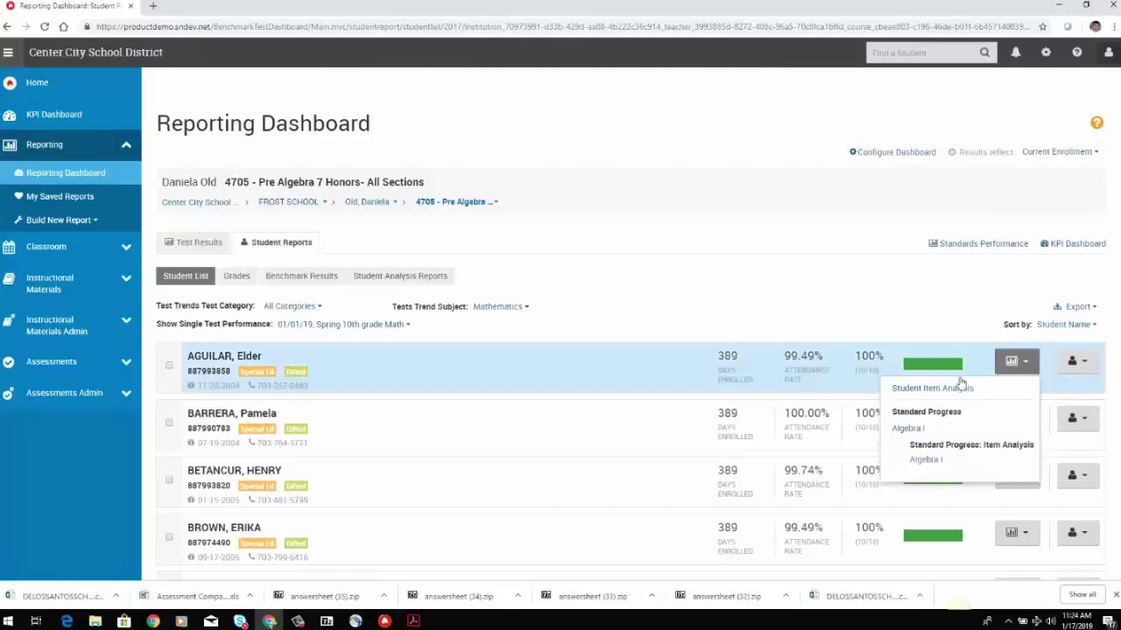
left_click(906, 428)
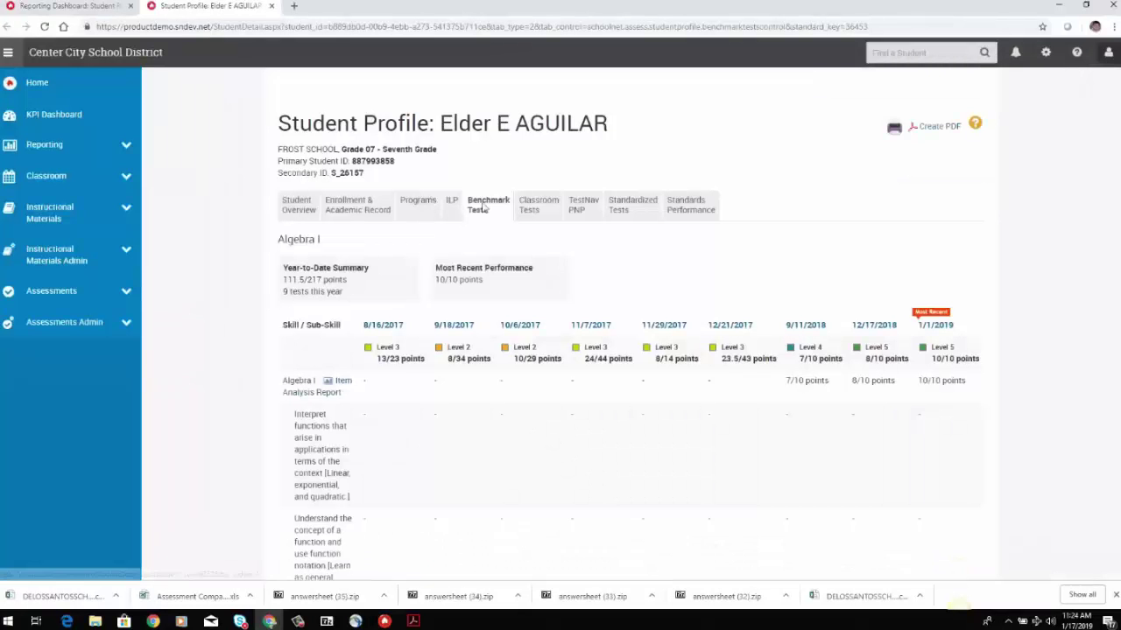
left_click(54, 8)
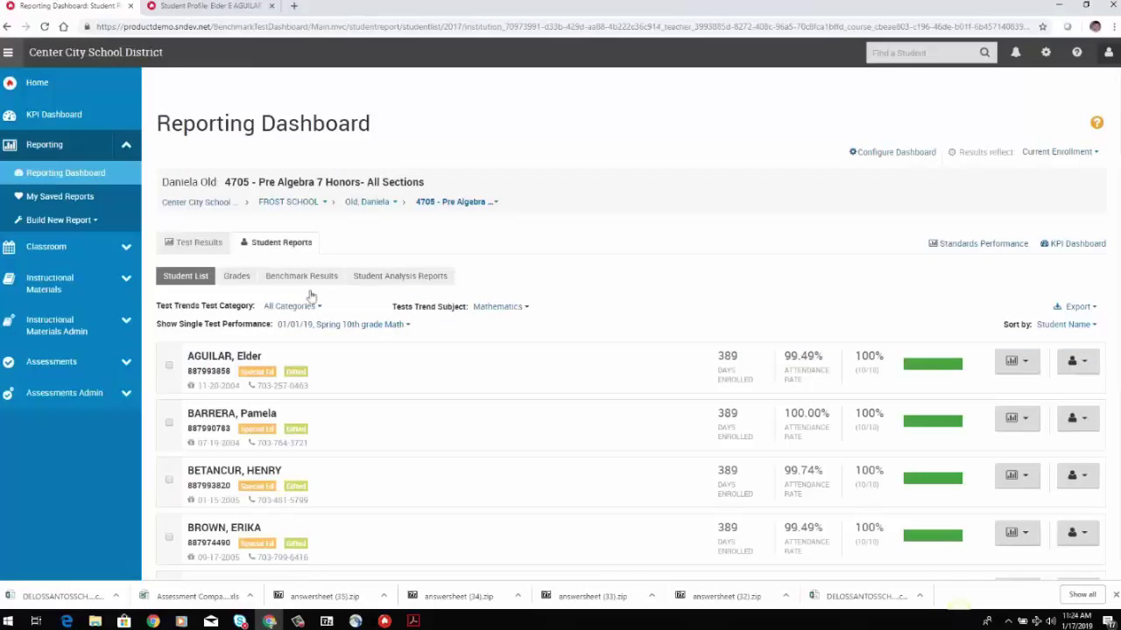
View the first student's Programs record in the Student Profile, then return to the class's student list
left_click(1082, 363)
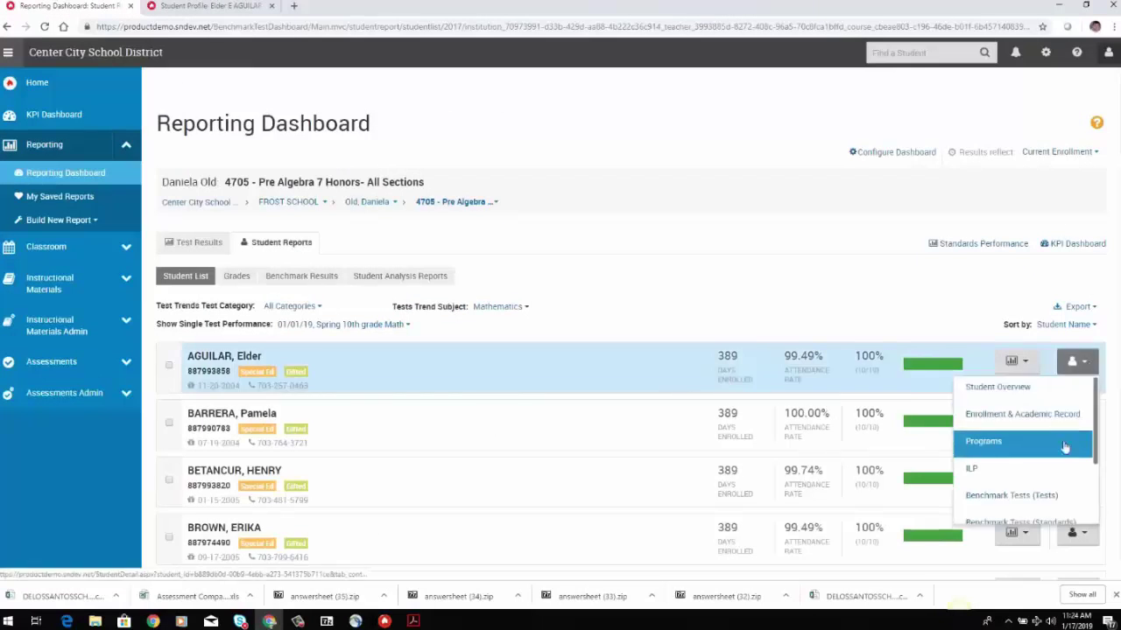
scroll(1063, 448, "down", 1)
scroll(1062, 450, "up", 1)
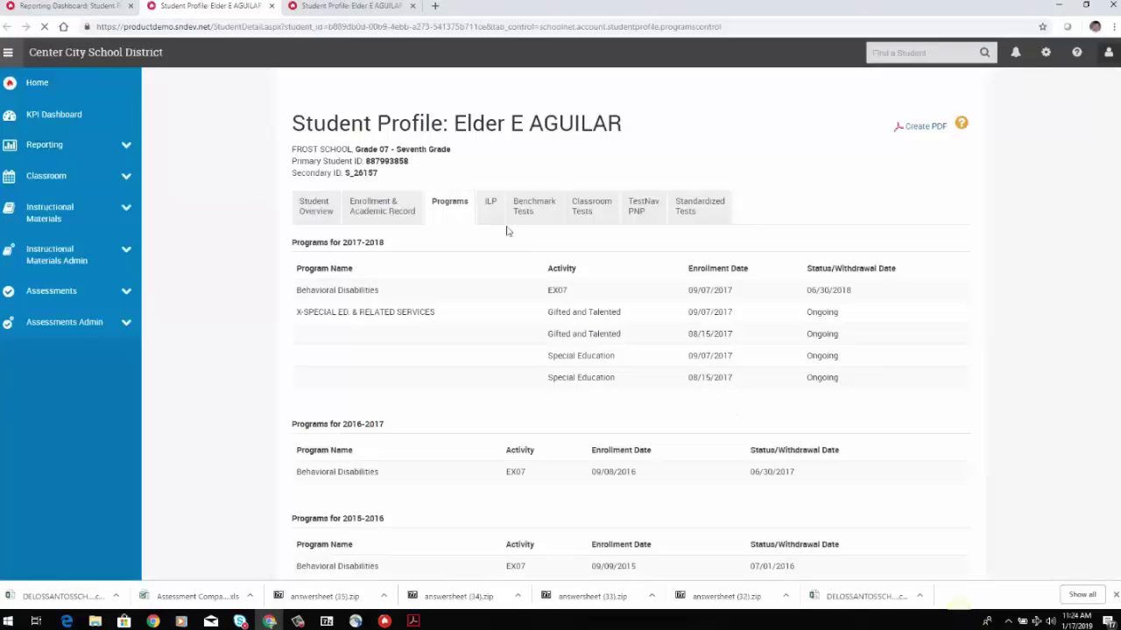
scroll(307, 232, "down", 2)
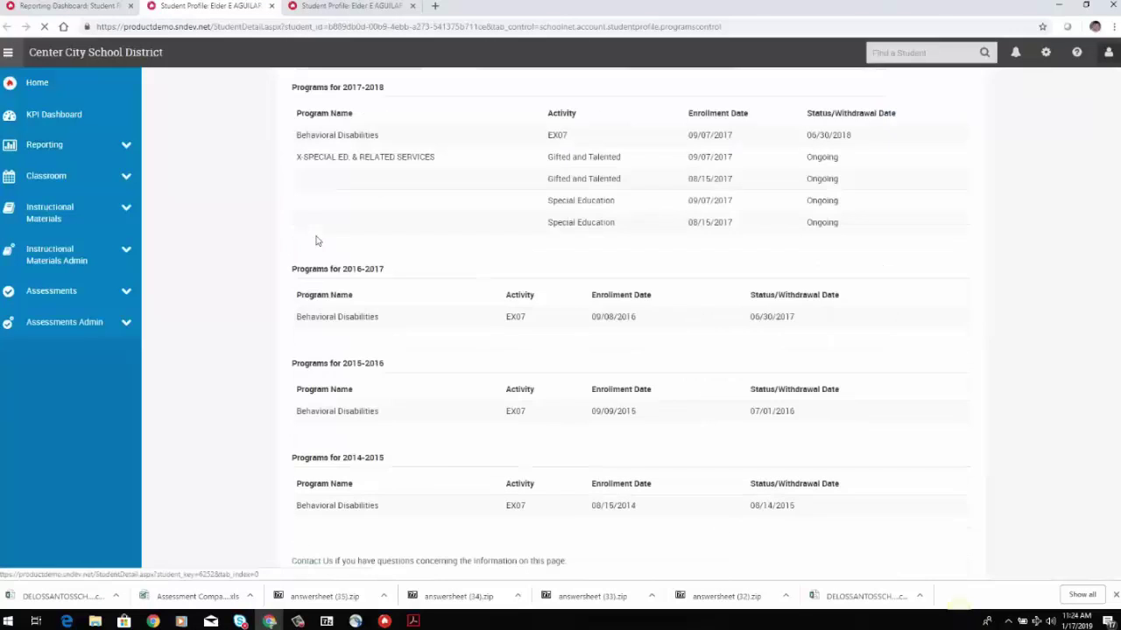
left_click(79, 9)
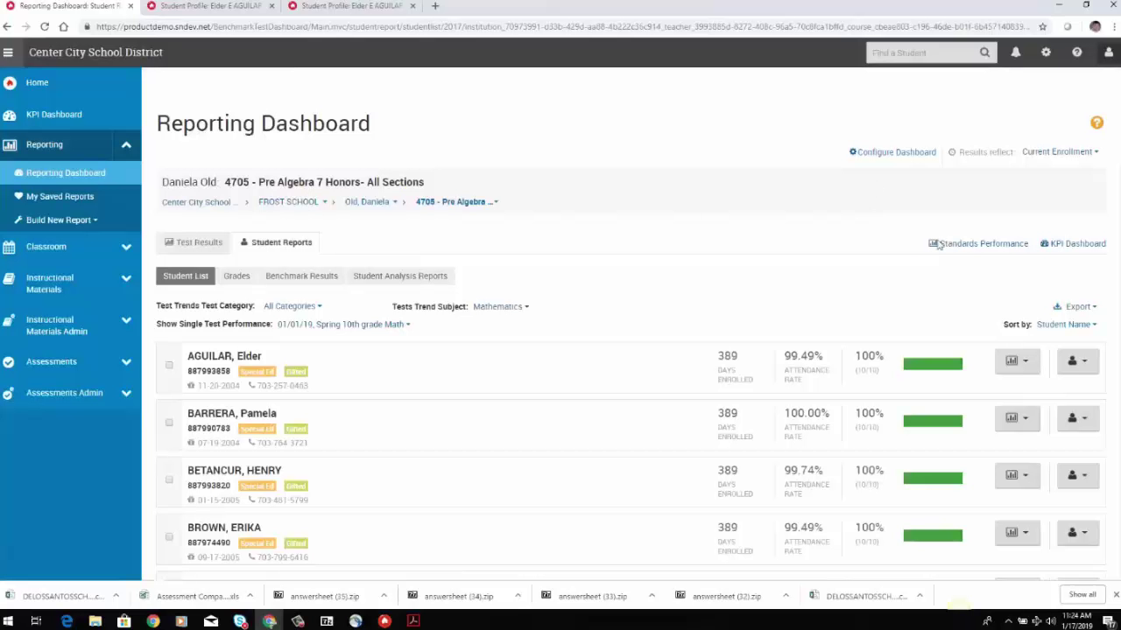
Review the report options and the full list of profile pages available for the first student
left_click(1023, 362)
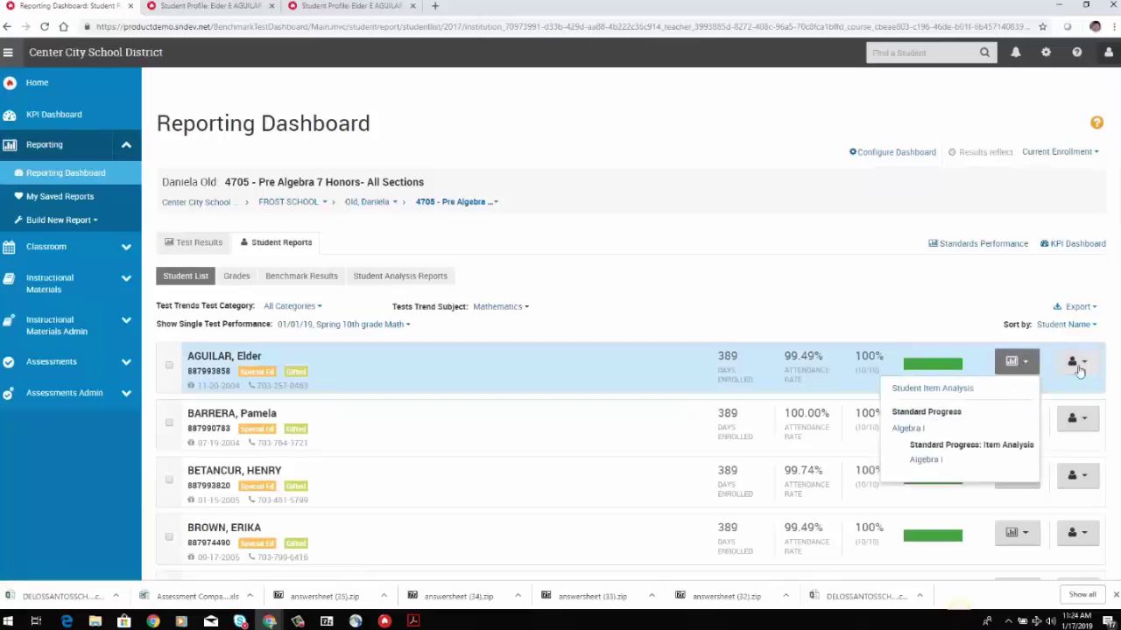
left_click(1079, 366)
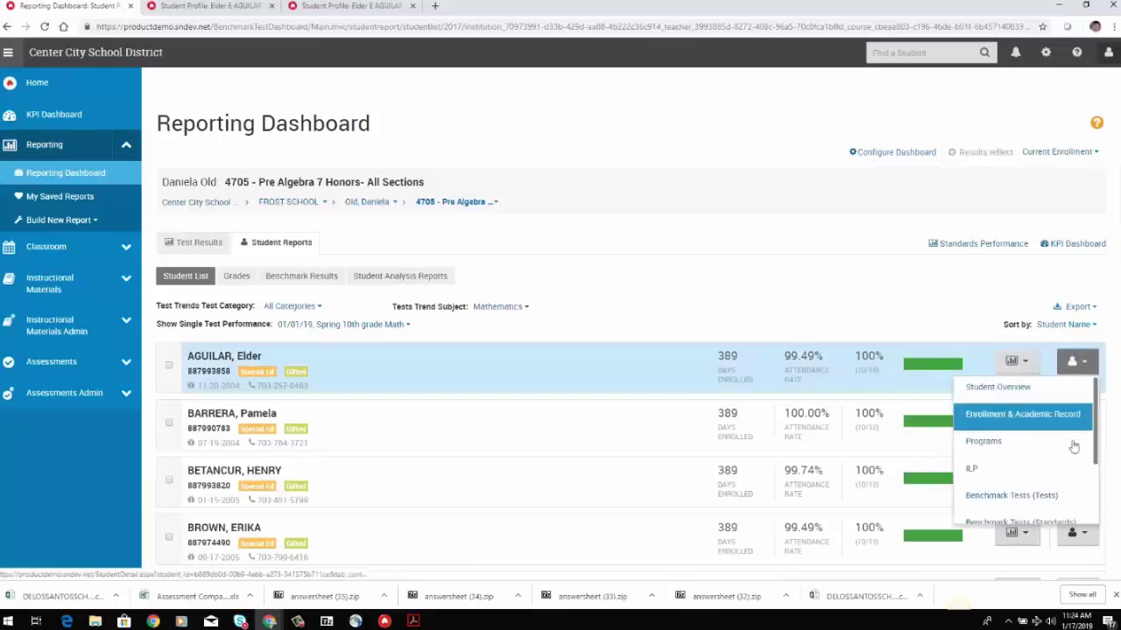
scroll(1072, 457, "down", 2)
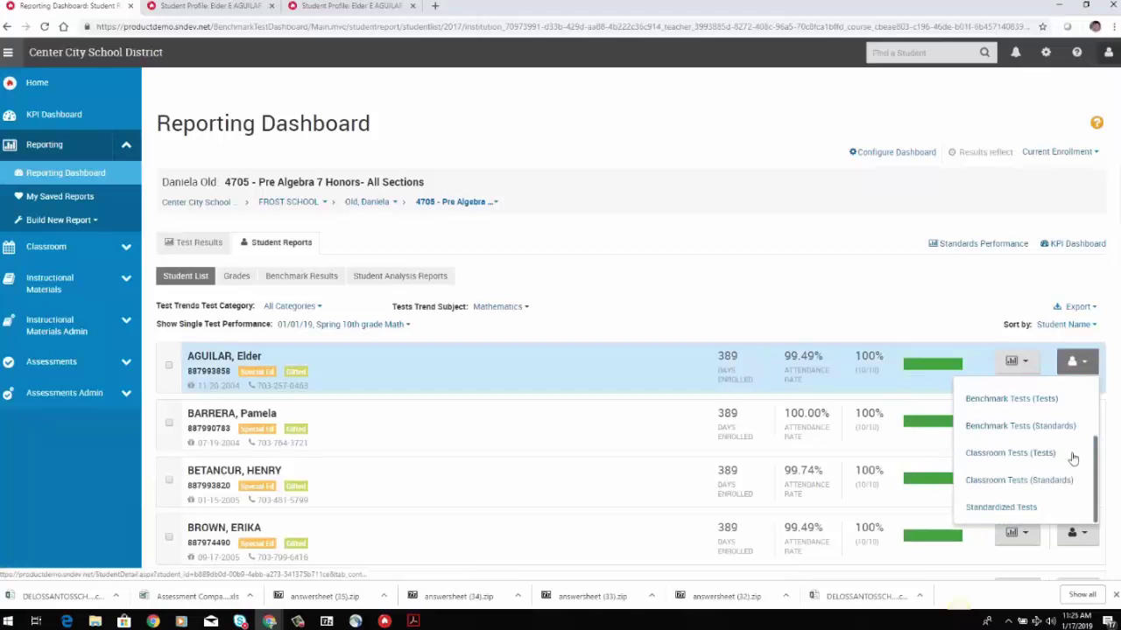
scroll(1072, 429, "up", 2)
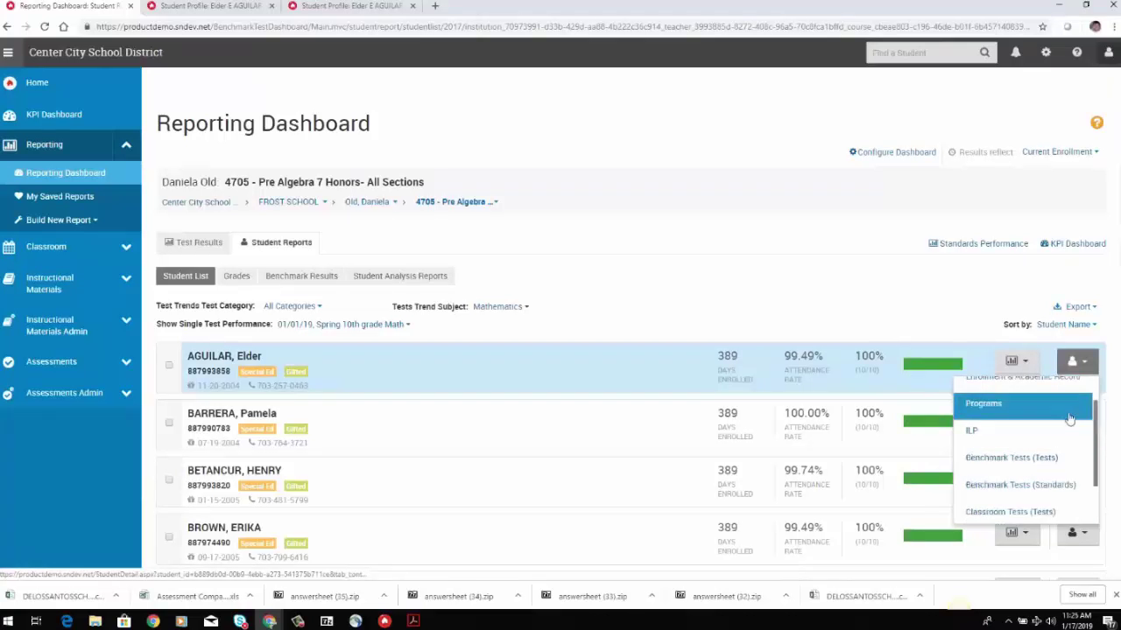
scroll(1072, 429, "down", 1)
scroll(1073, 429, "down", 2)
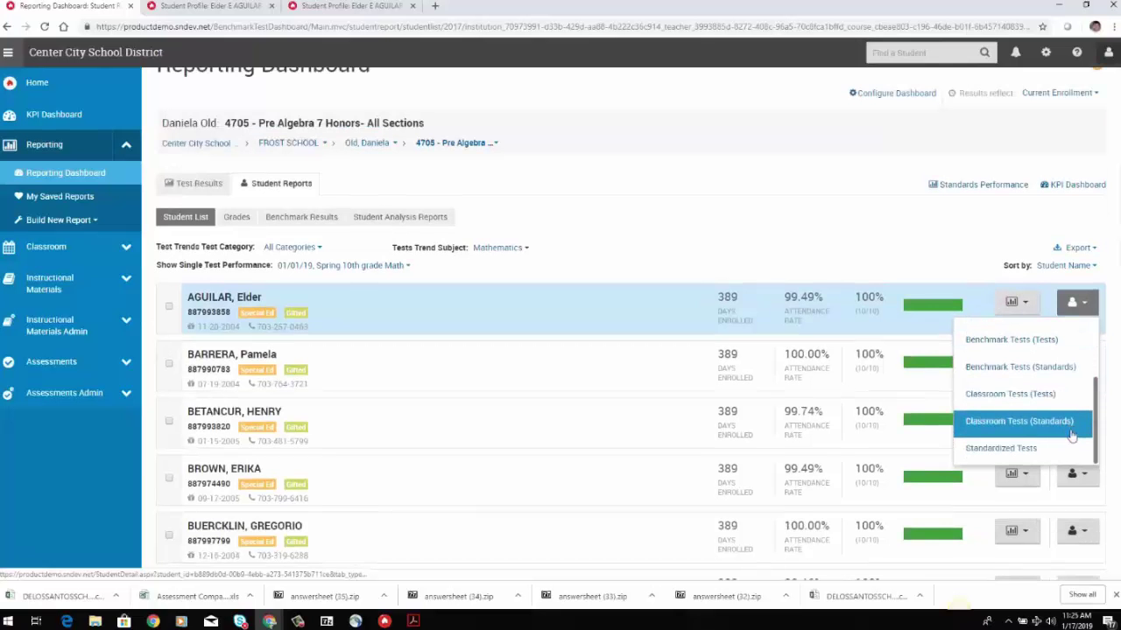
scroll(1075, 429, "up", 1)
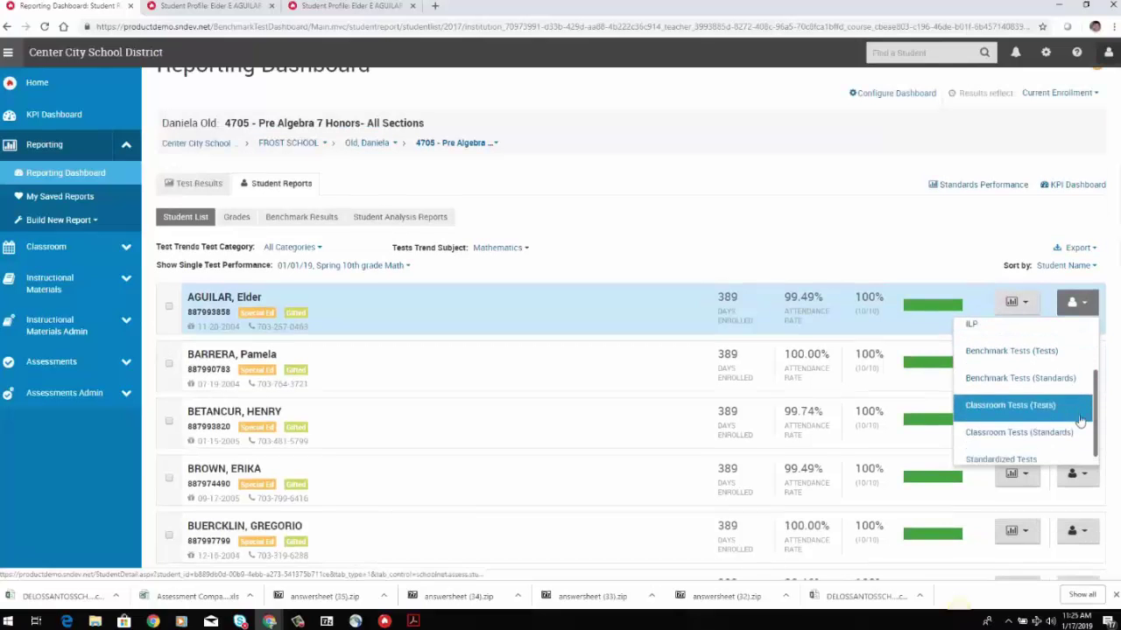
scroll(1081, 421, "up", 3)
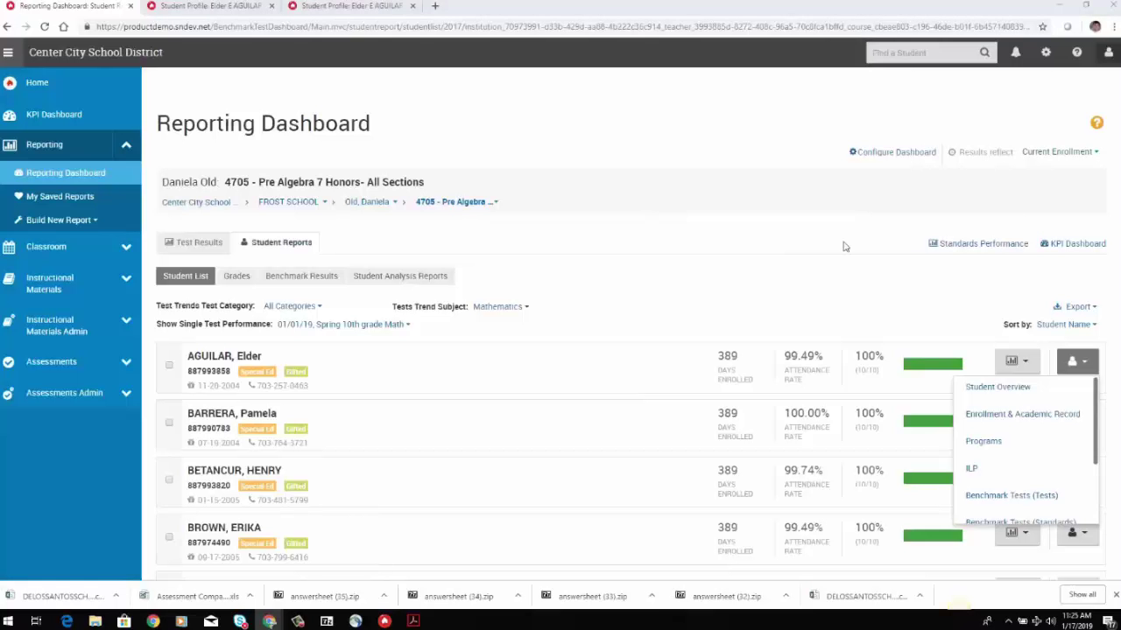
In the class's benchmark test results, select Spring 10th grade Math and the 2016-2017 Geometry Unit 11 Assessment for comparison
left_click(45, 178)
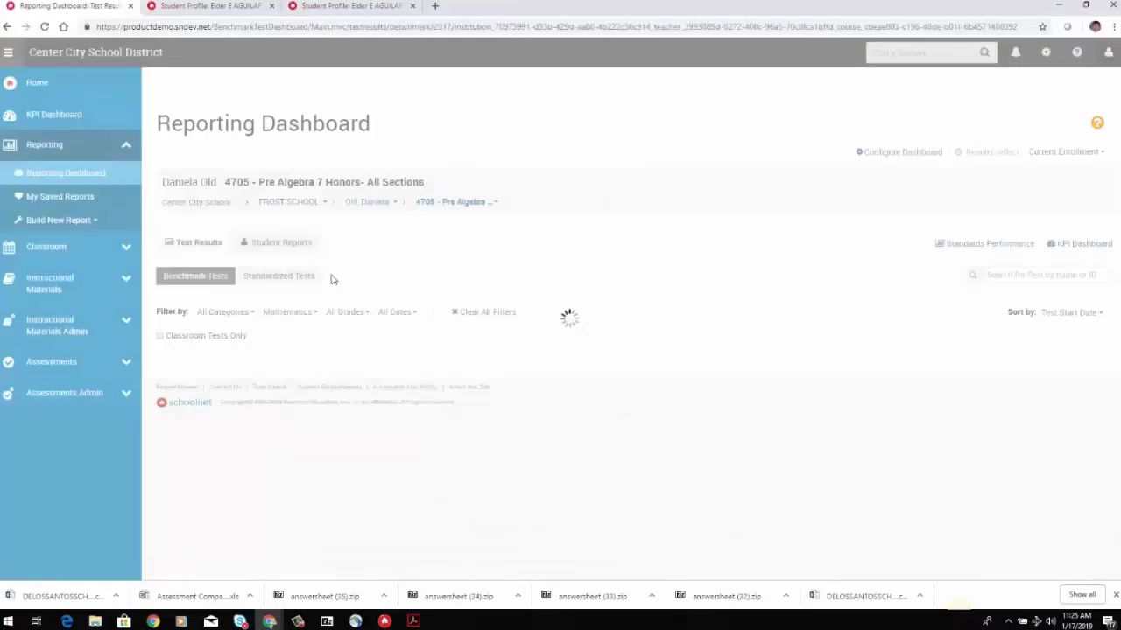
left_click(170, 408)
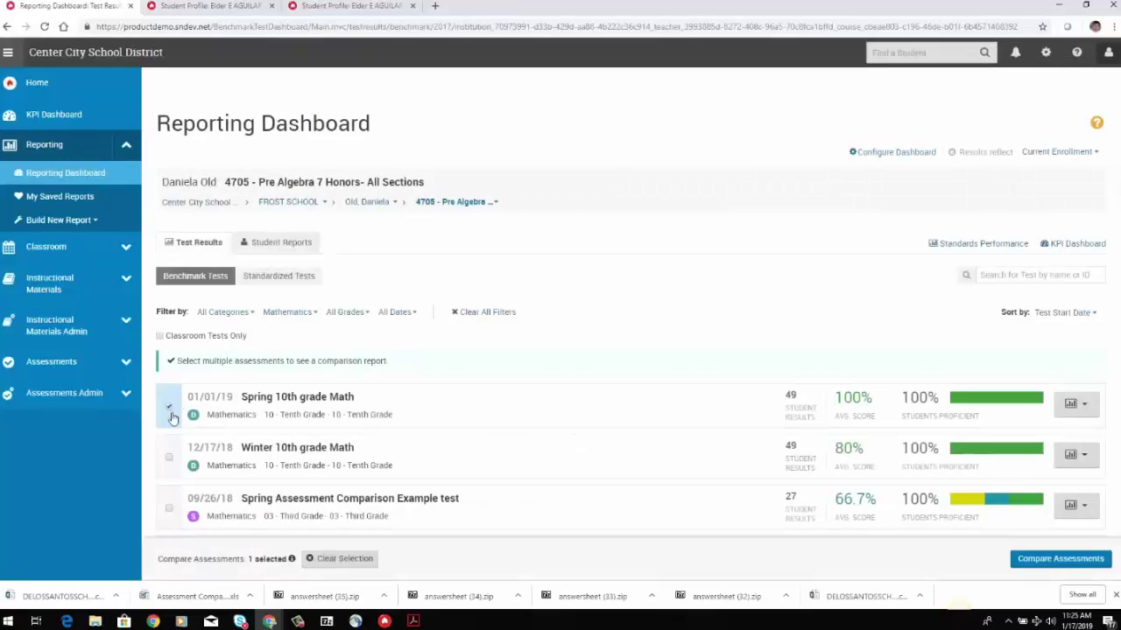
left_click(1084, 152)
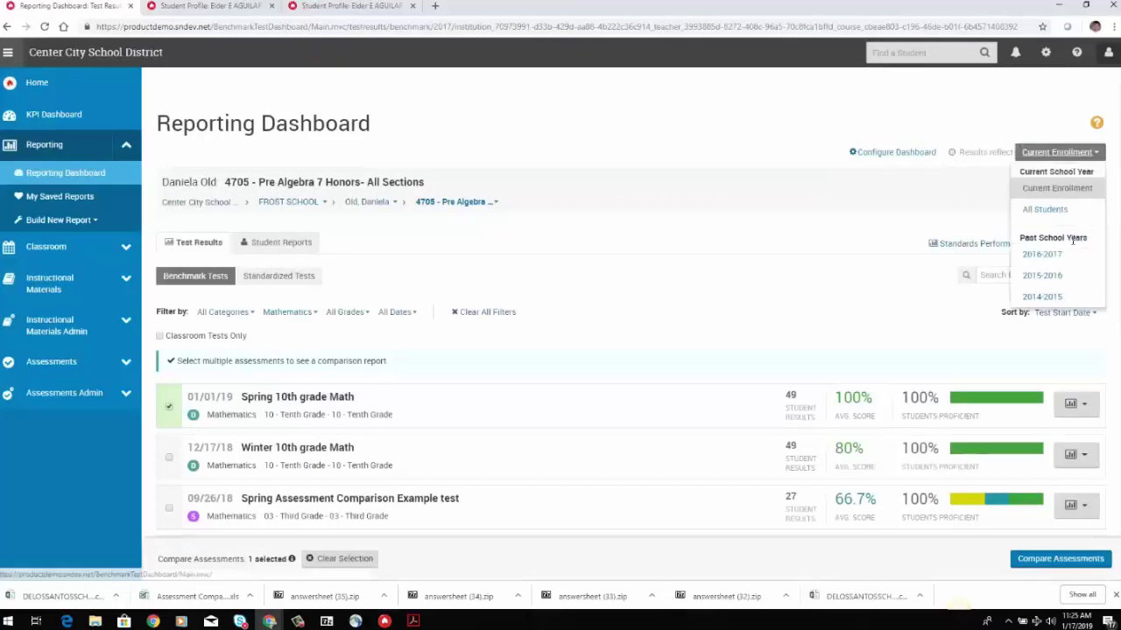
left_click(1047, 254)
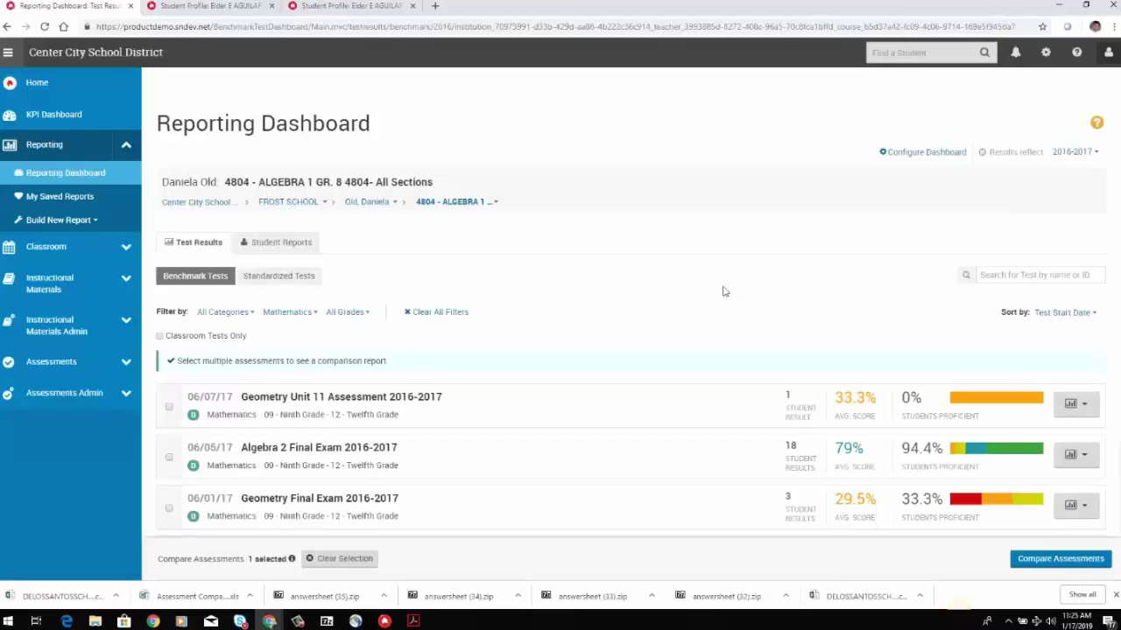
left_click(169, 408)
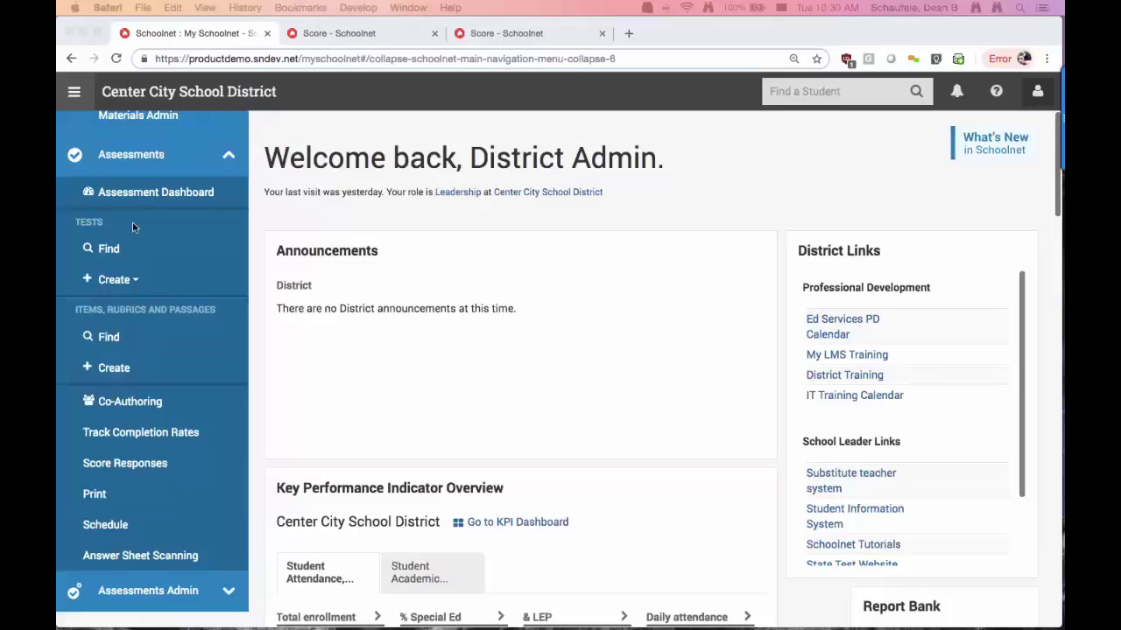
Start a new Drag & Drop item with subject English Language and Literature and grade range 05 - Fifth Grade
left_click(98, 375)
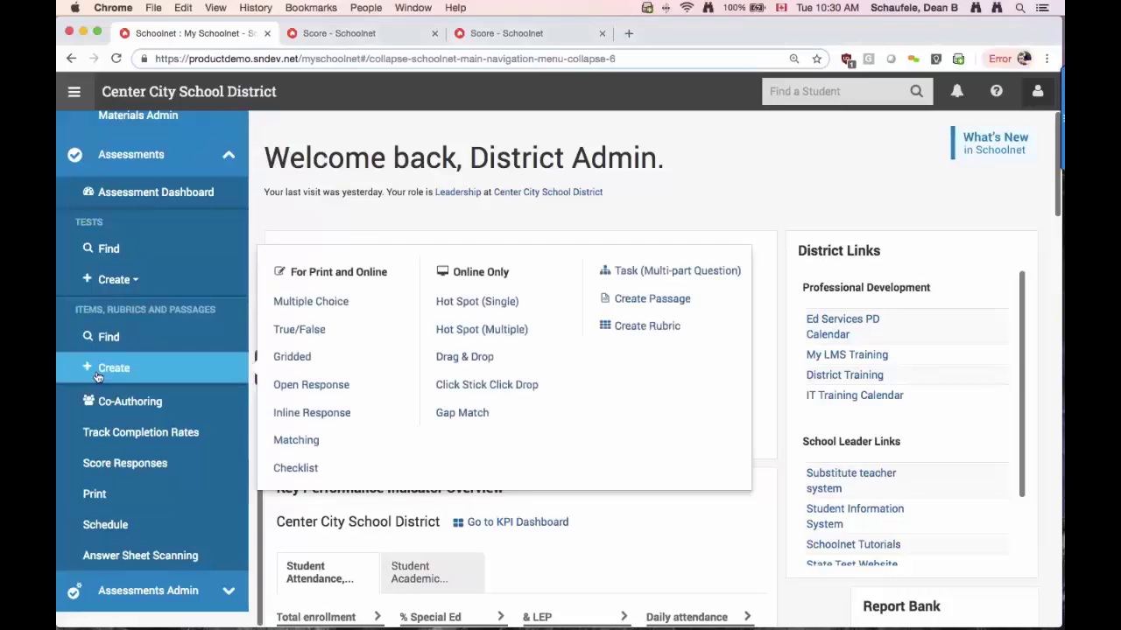
left_click(468, 358)
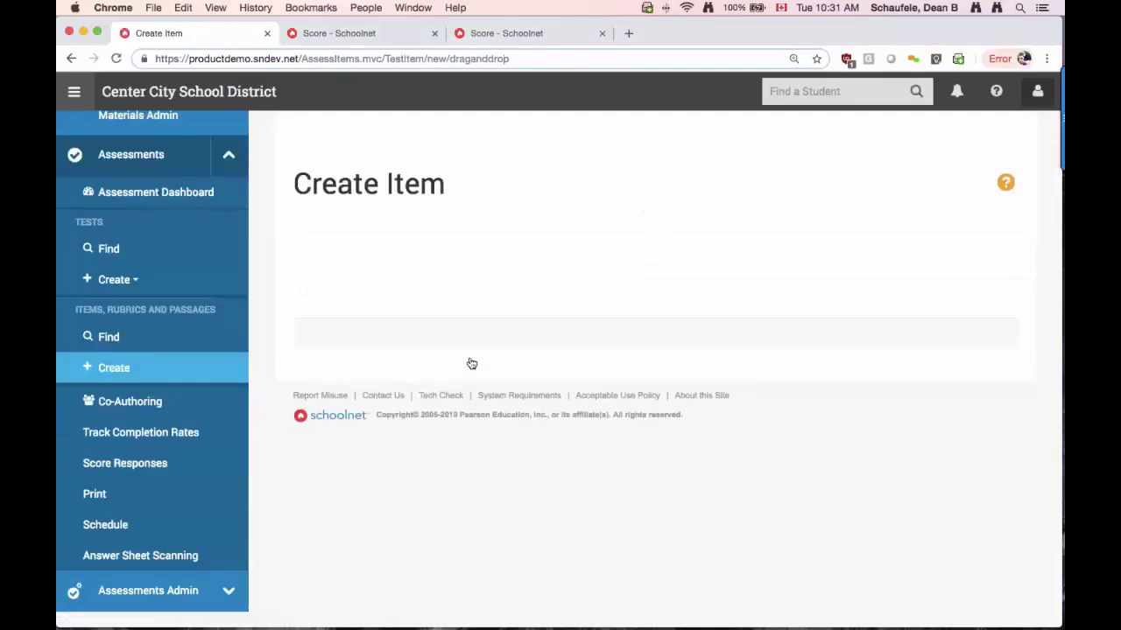
left_click(372, 253)
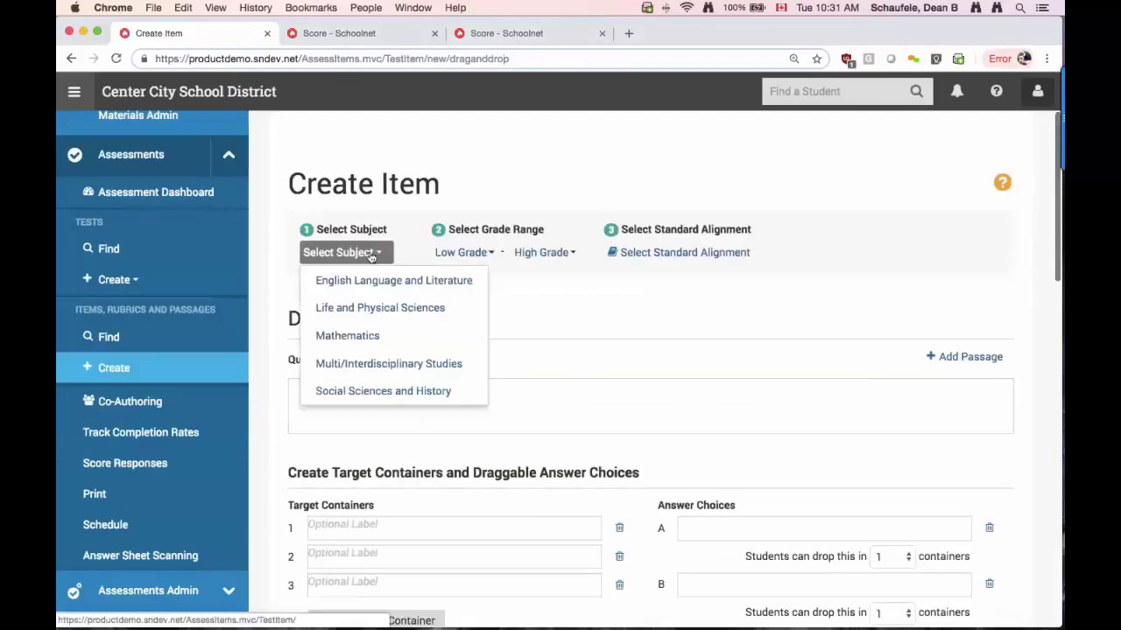
left_click(378, 280)
left_click(493, 253)
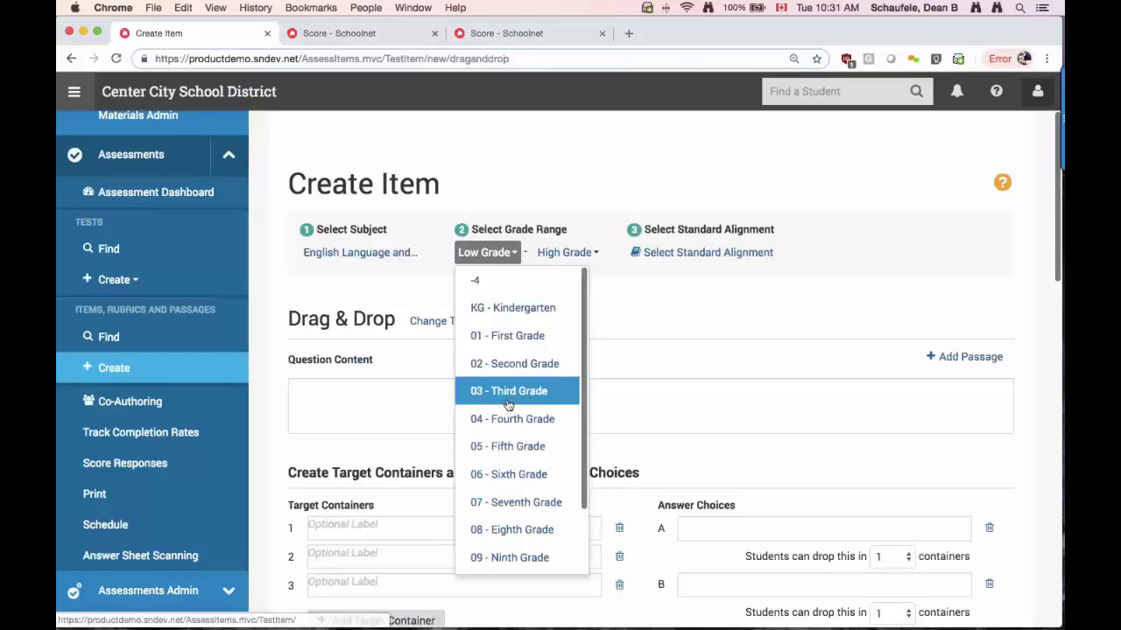
left_click(504, 446)
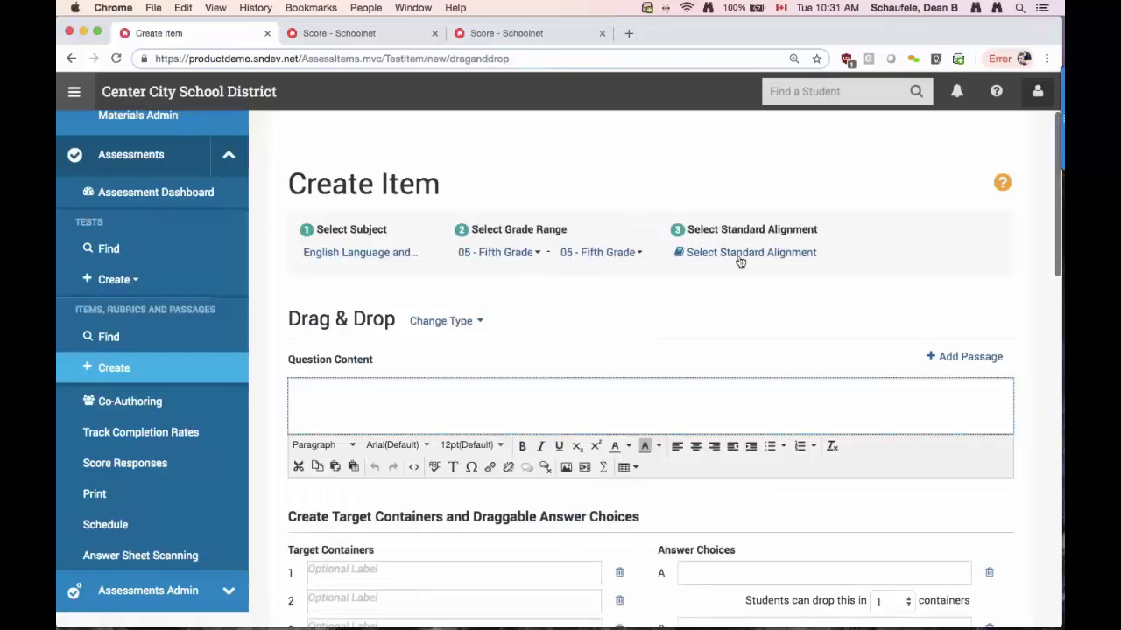
Align the item to standard CCSS.ELA-Literacy.CCRA.L and enter "Content" as the question content
left_click(738, 255)
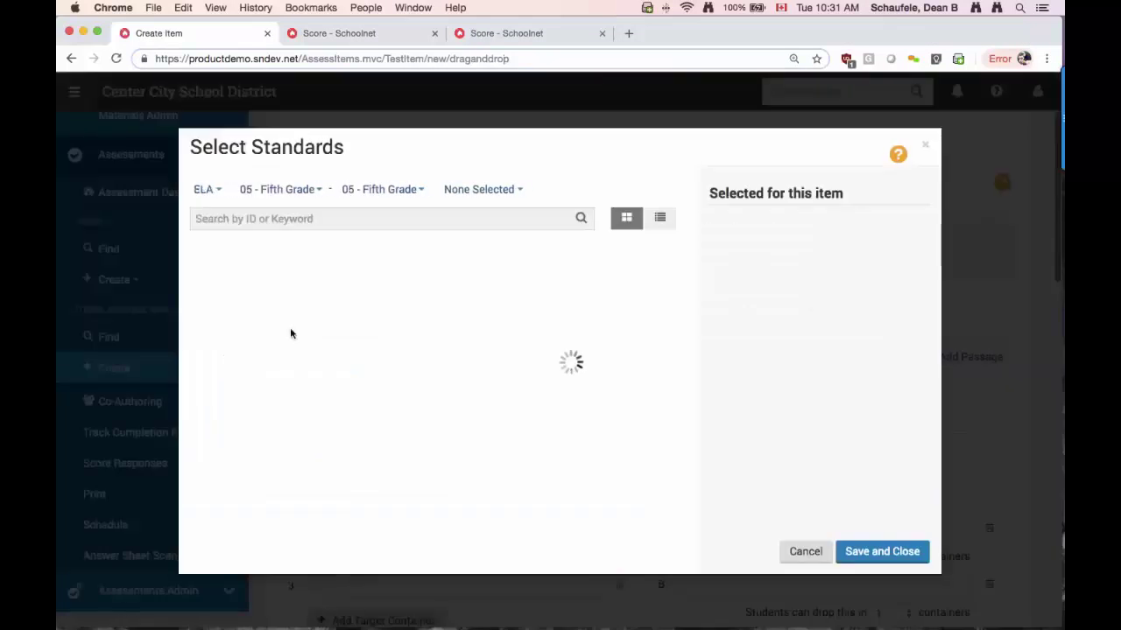
left_click(293, 292)
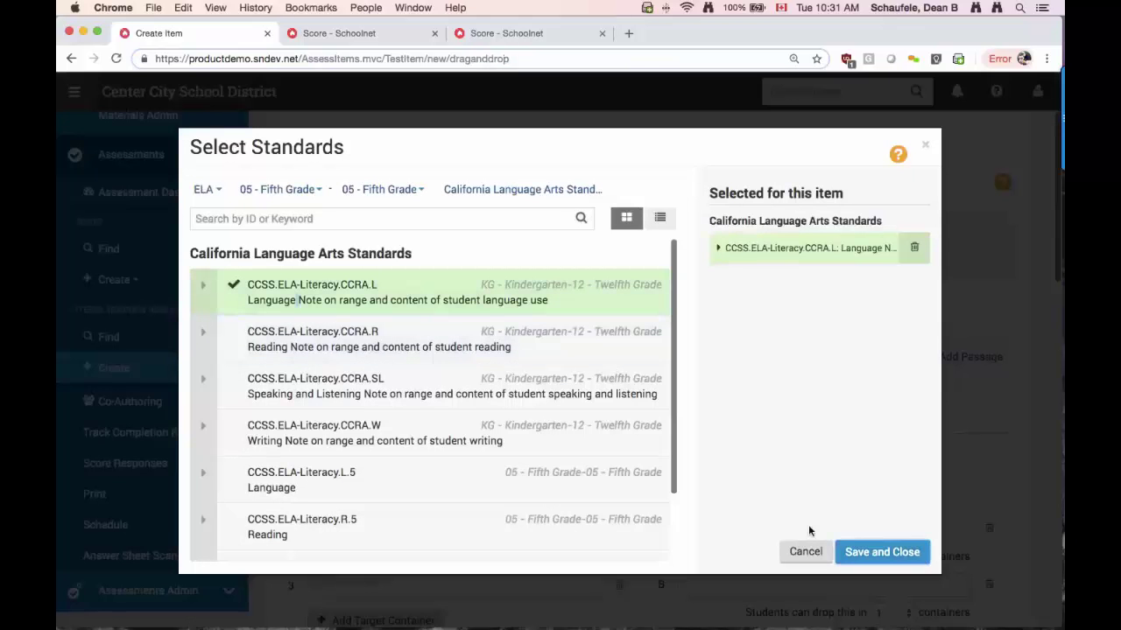
left_click(882, 551)
left_click(371, 395)
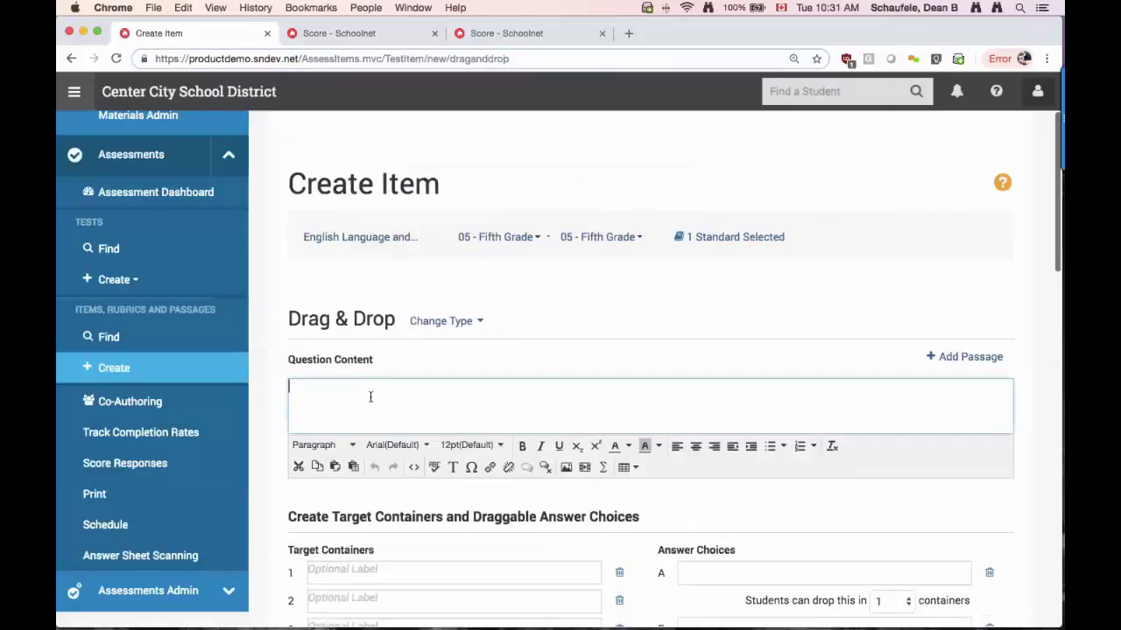
type("Content")
Label the item's three target containers 1, 2 and 3
scroll(371, 396, "down", 4)
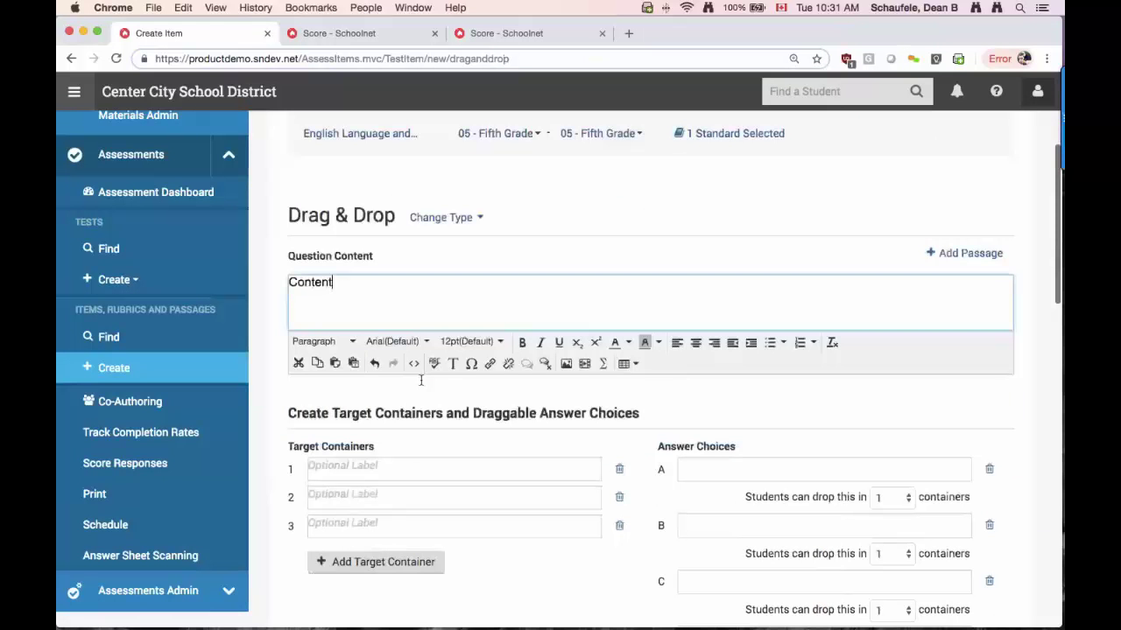
left_click(321, 386)
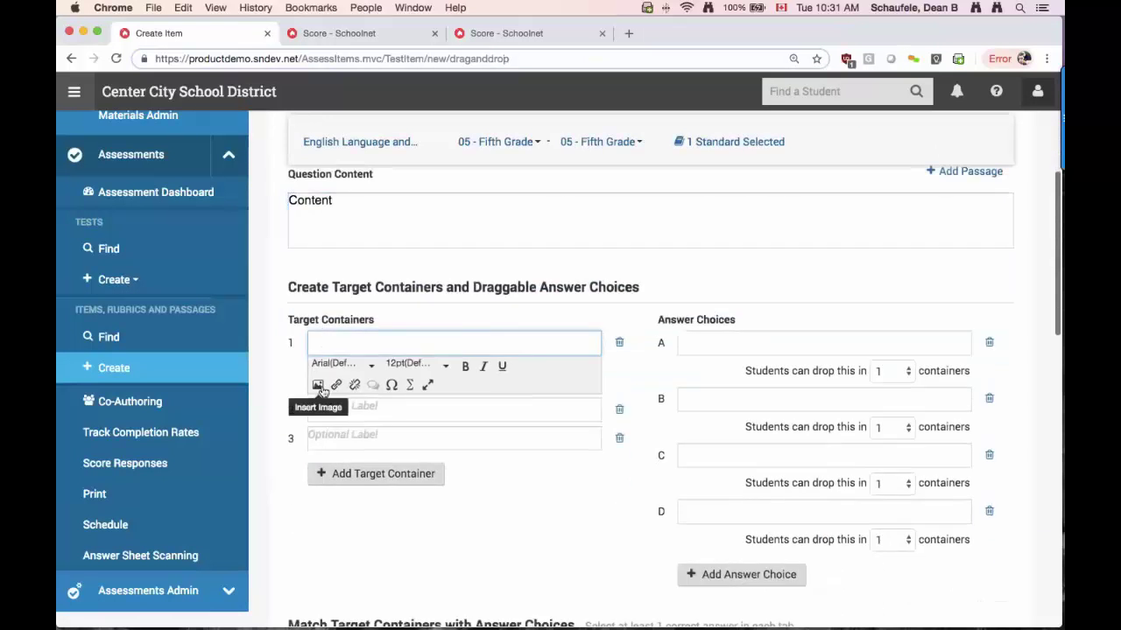
type("1")
left_click(331, 405)
type("2")
left_click(337, 442)
type("3")
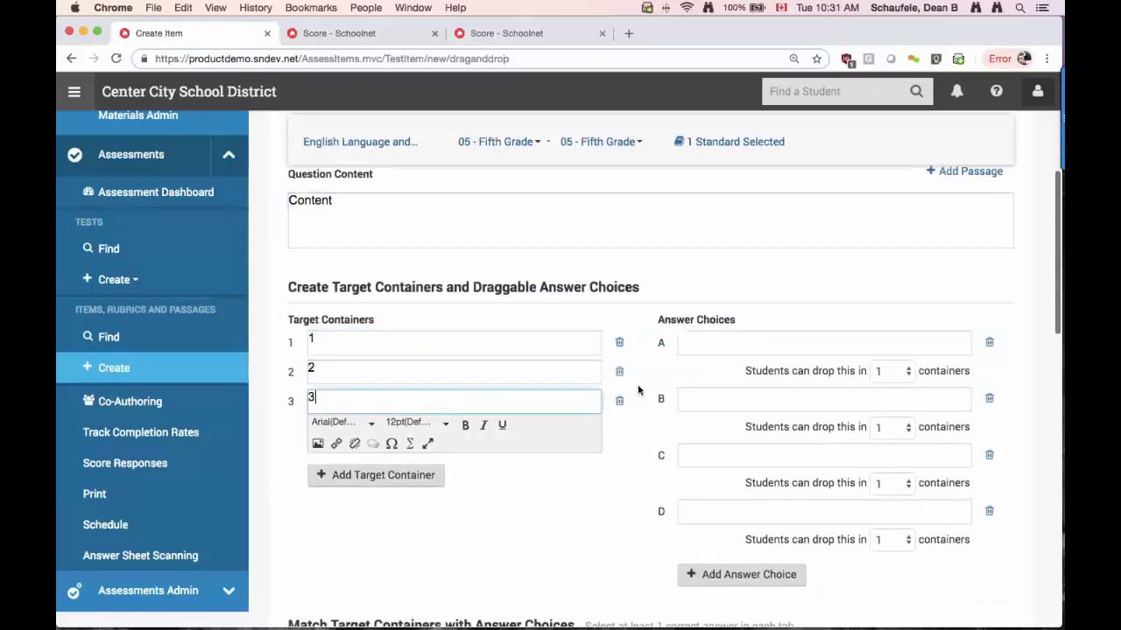
Fill in answer choices A to D with a, b, c and d
left_click(743, 345)
type("a")
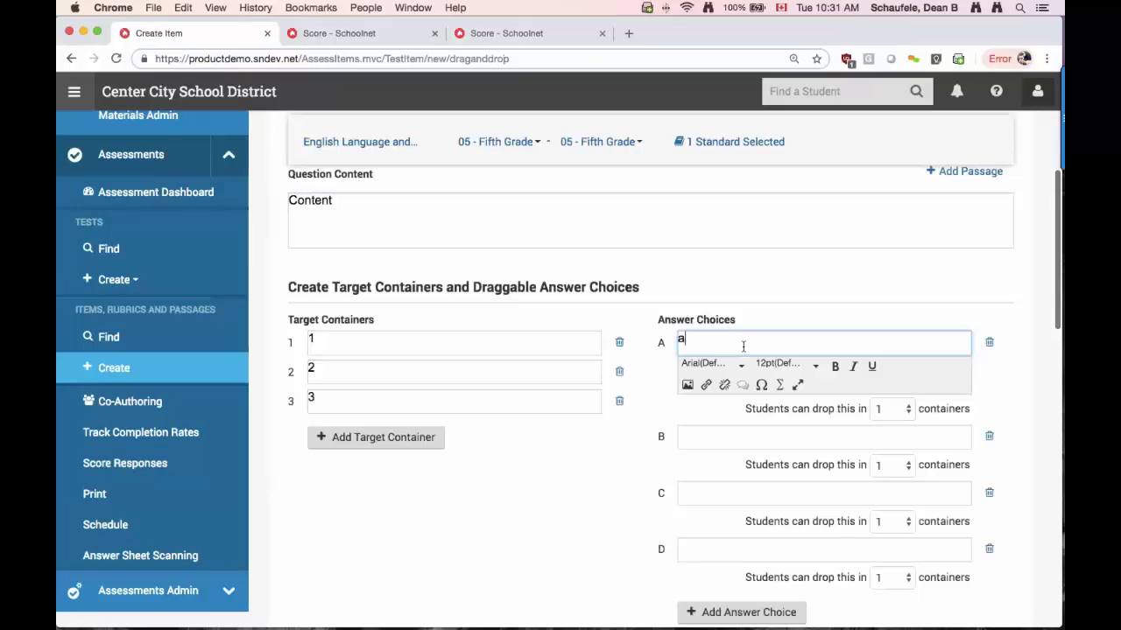
left_click(687, 437)
type("b")
left_click(687, 497)
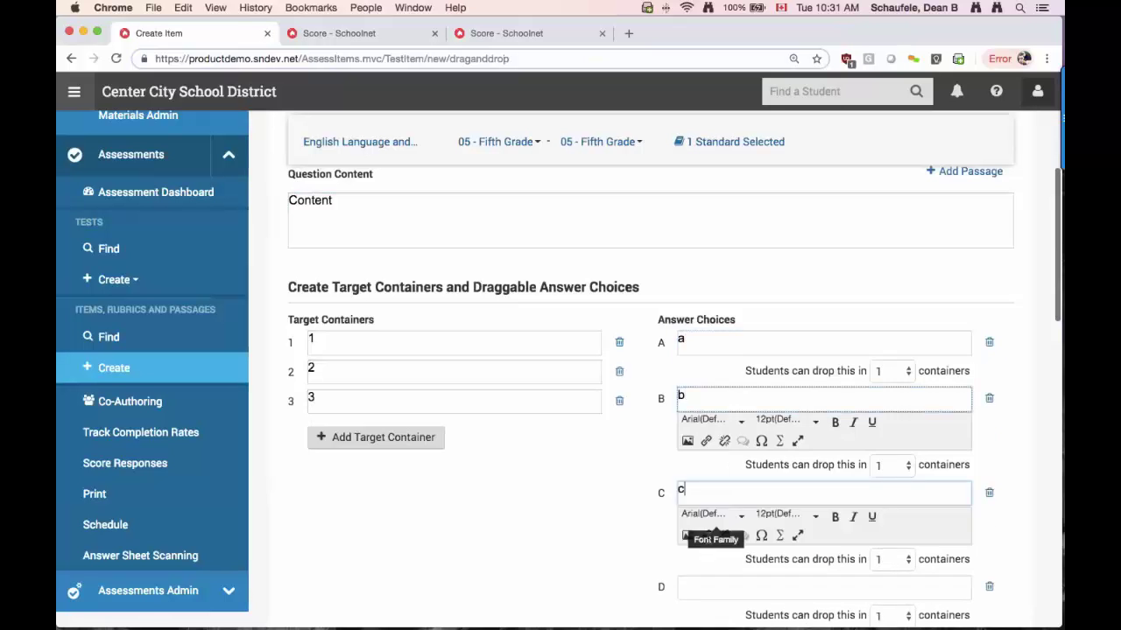
type("c")
left_click(703, 548)
type("d")
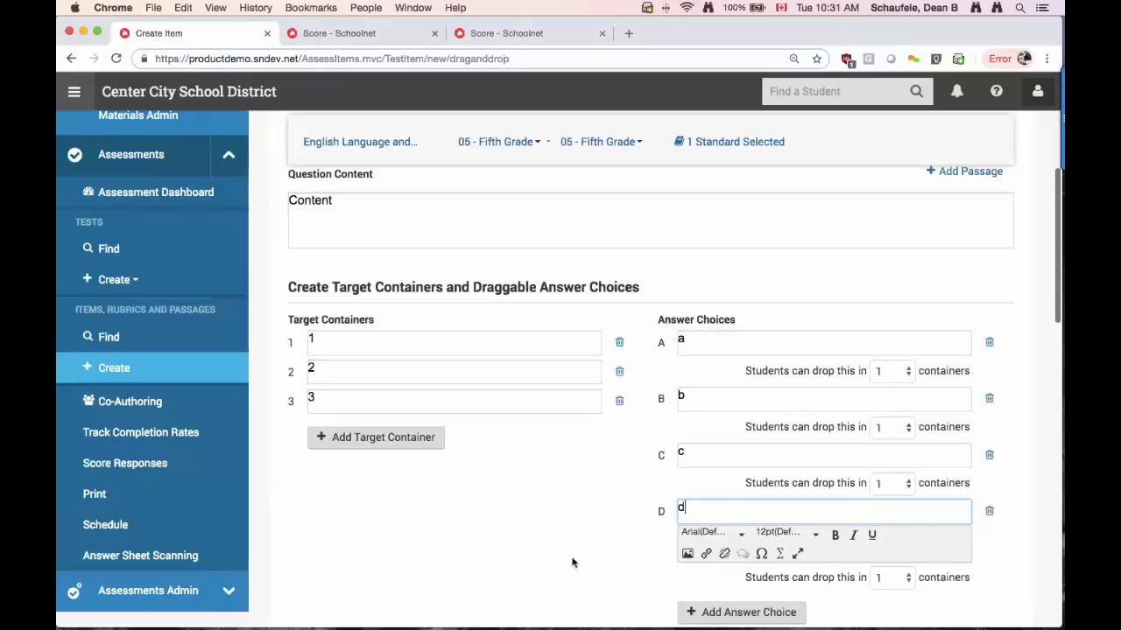
Use all or none scoring with 1 point for the question and mark answer a correct for target container 1
scroll(558, 531, "down", 5)
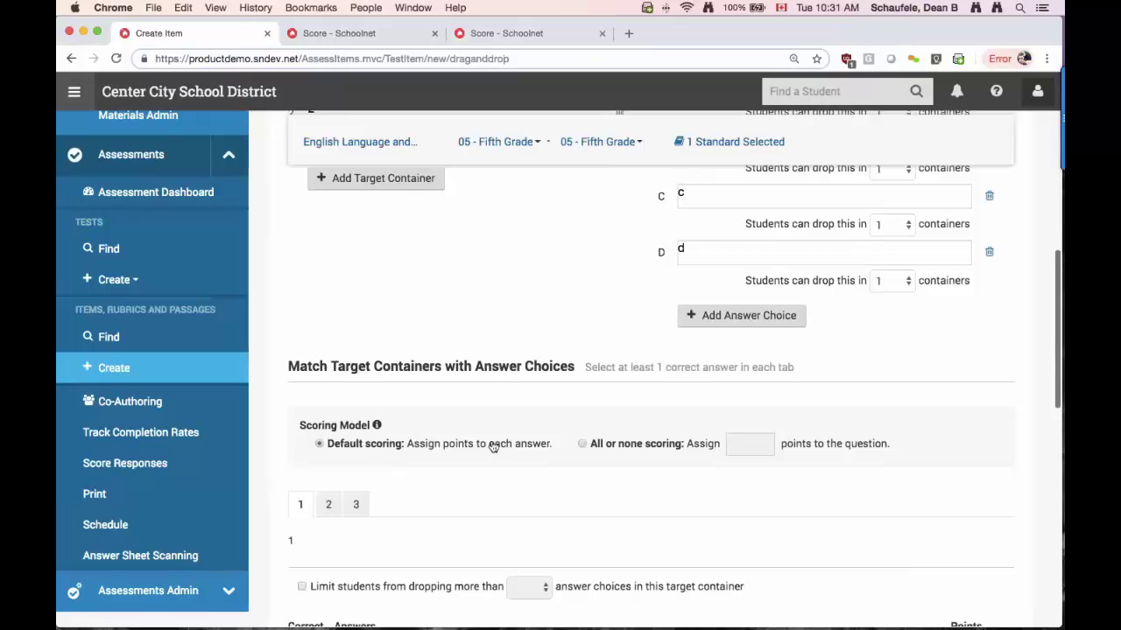
left_click(582, 444)
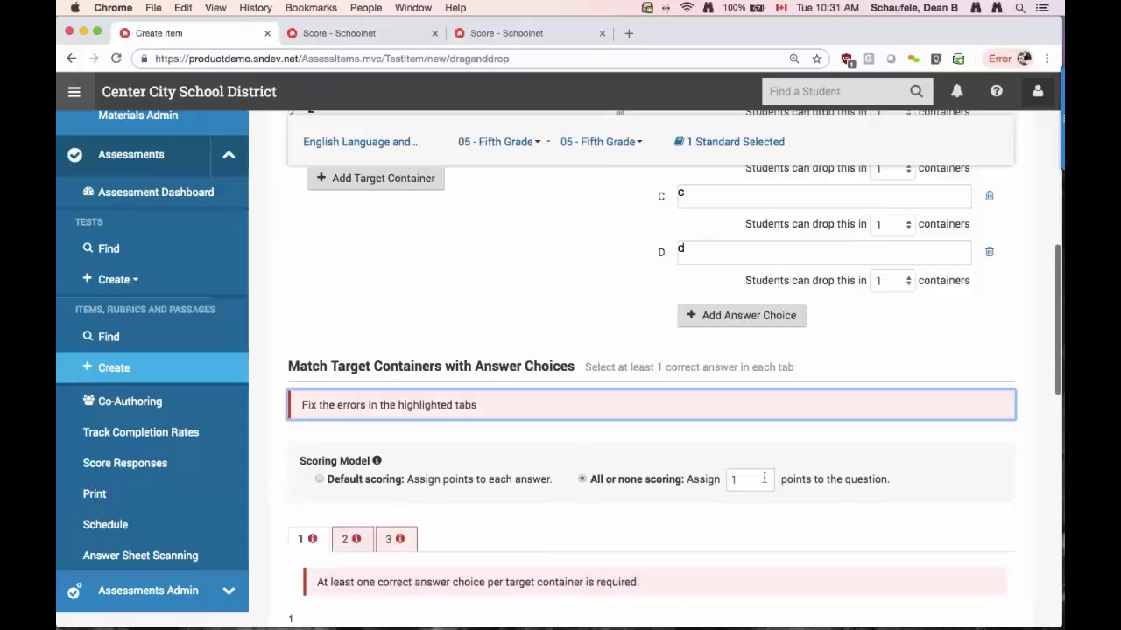
scroll(734, 468, "down", 5)
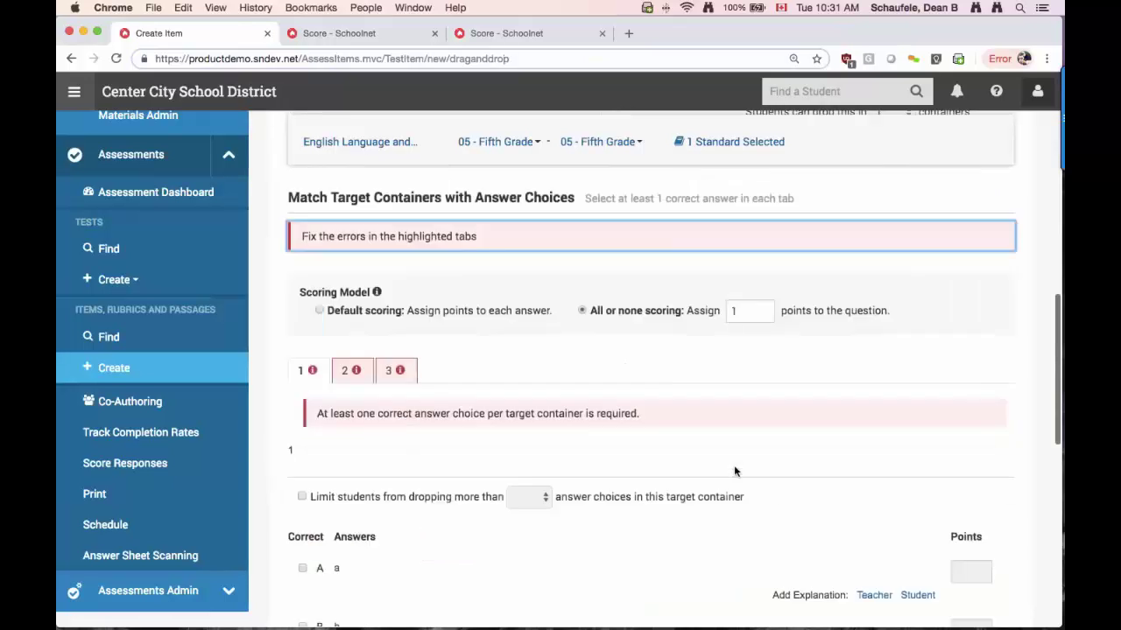
left_click(302, 449)
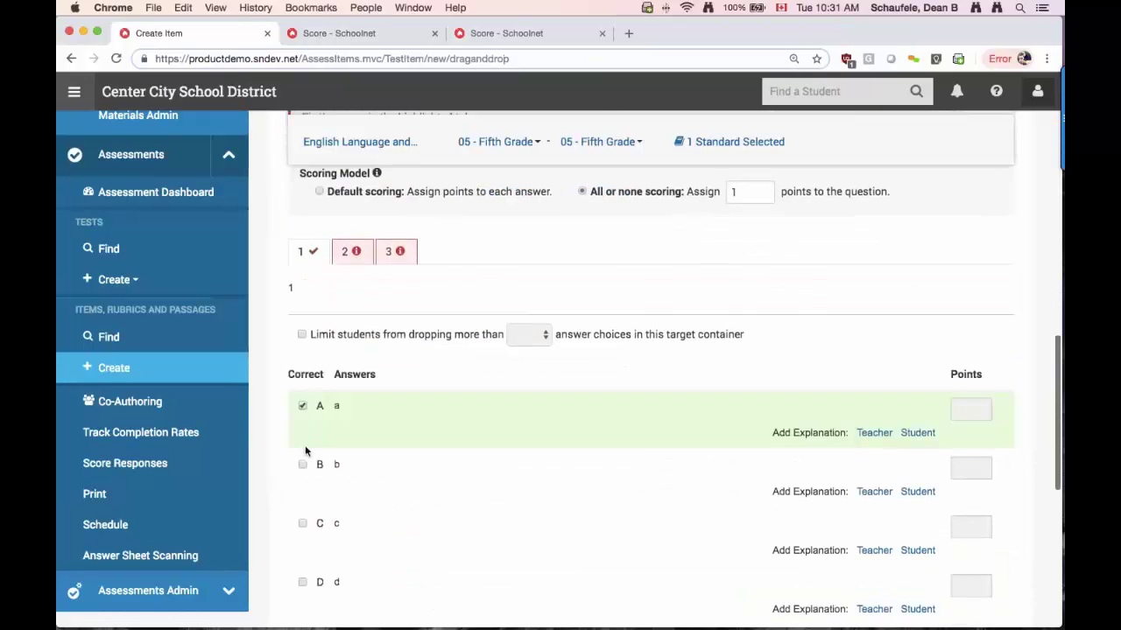
Mark answer b correct for target container 2 and answer d correct for target container 3
left_click(356, 256)
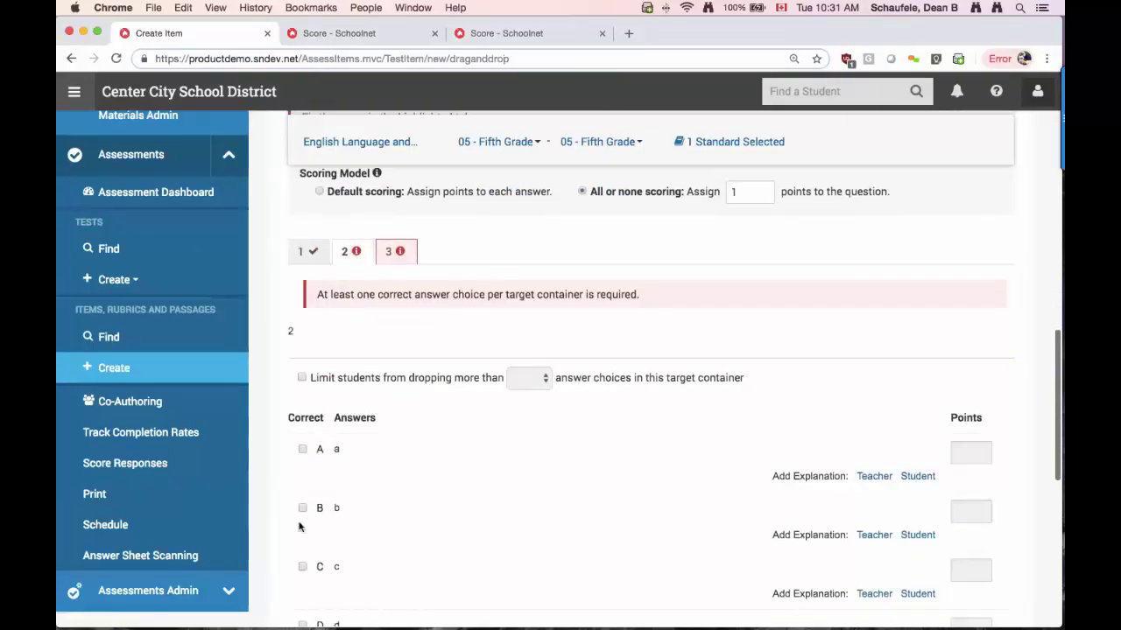
left_click(302, 507)
left_click(400, 261)
scroll(444, 478, "down", 3)
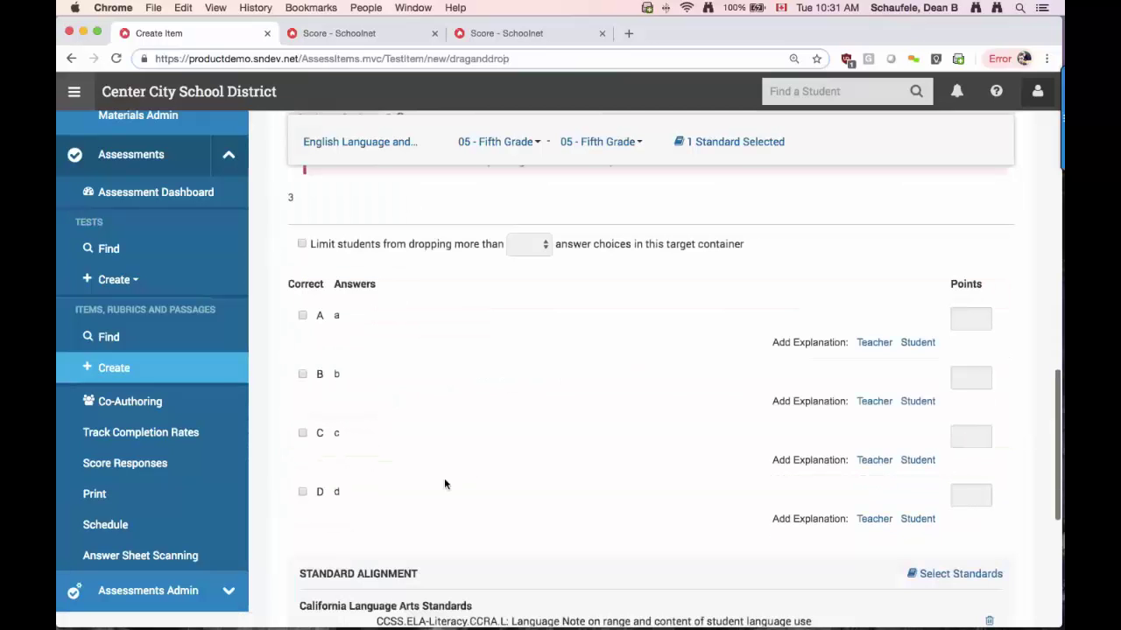
left_click(303, 497)
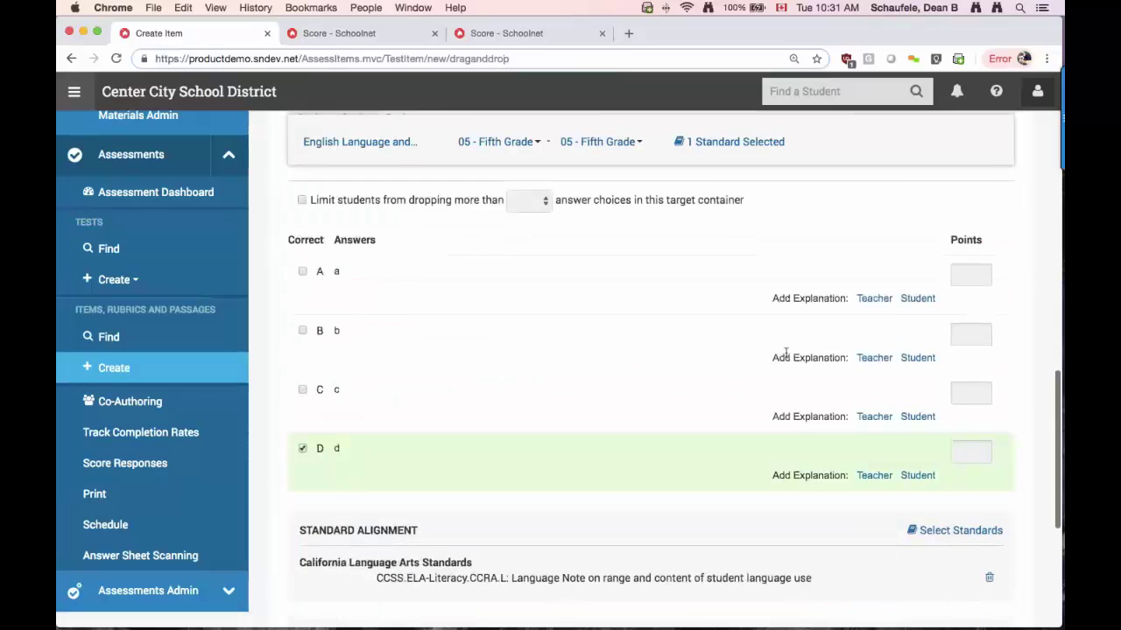
Preview the item in TestNav, place a in container 1, b in 2 and d in 3, and calculate the score
scroll(783, 356, "down", 5)
left_click(925, 514)
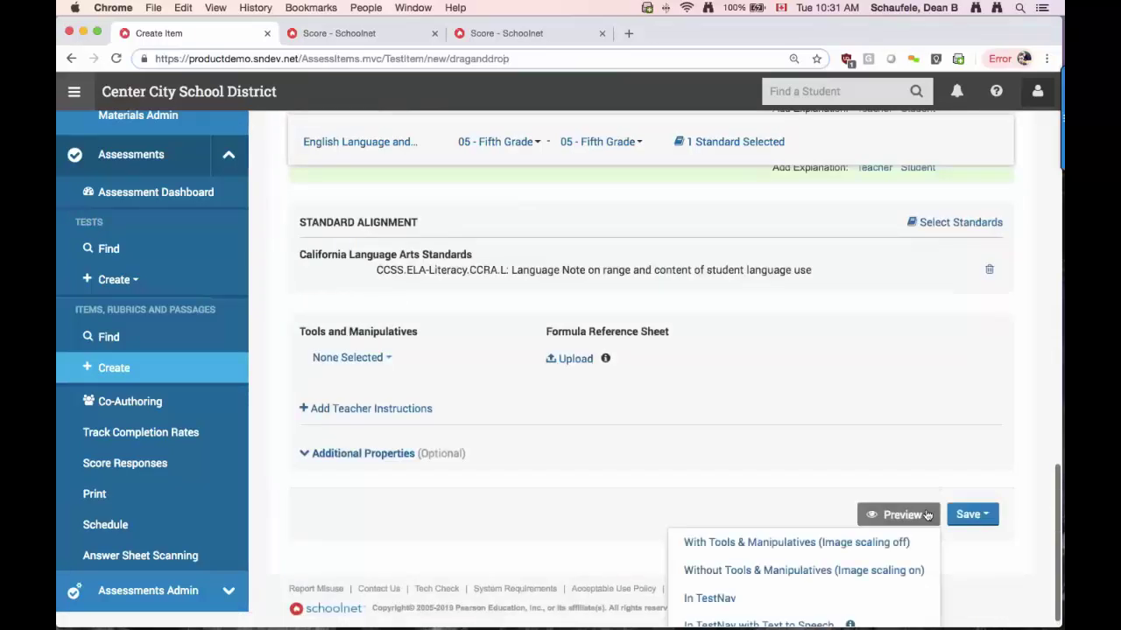
left_click(709, 598)
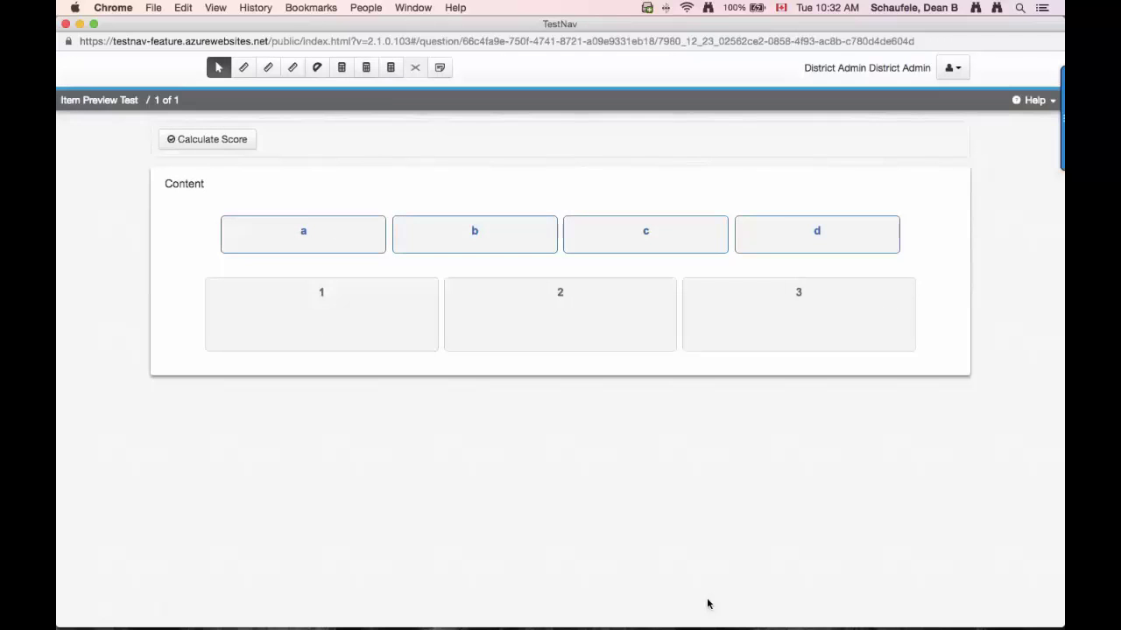
left_click_drag(321, 218, 296, 316)
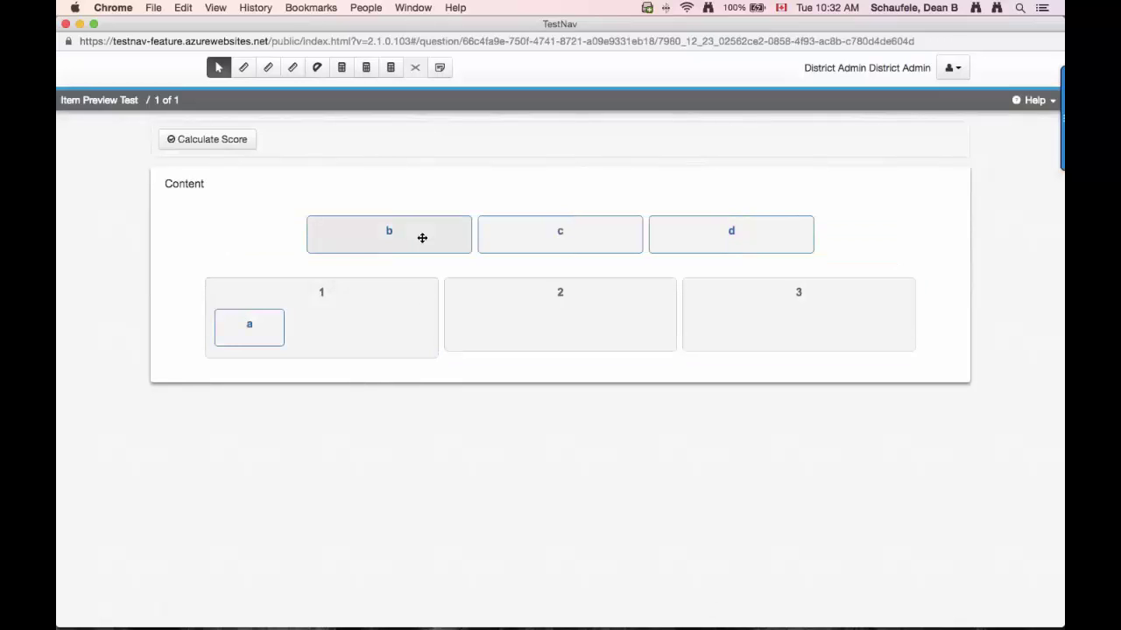
left_click_drag(422, 237, 570, 316)
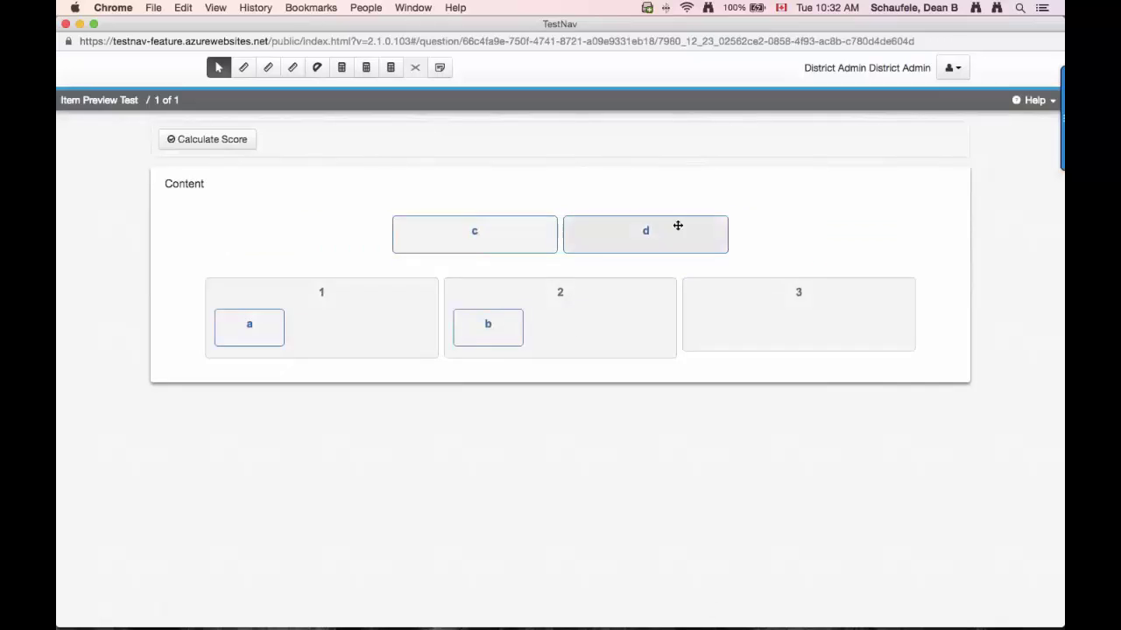
left_click_drag(677, 226, 798, 325)
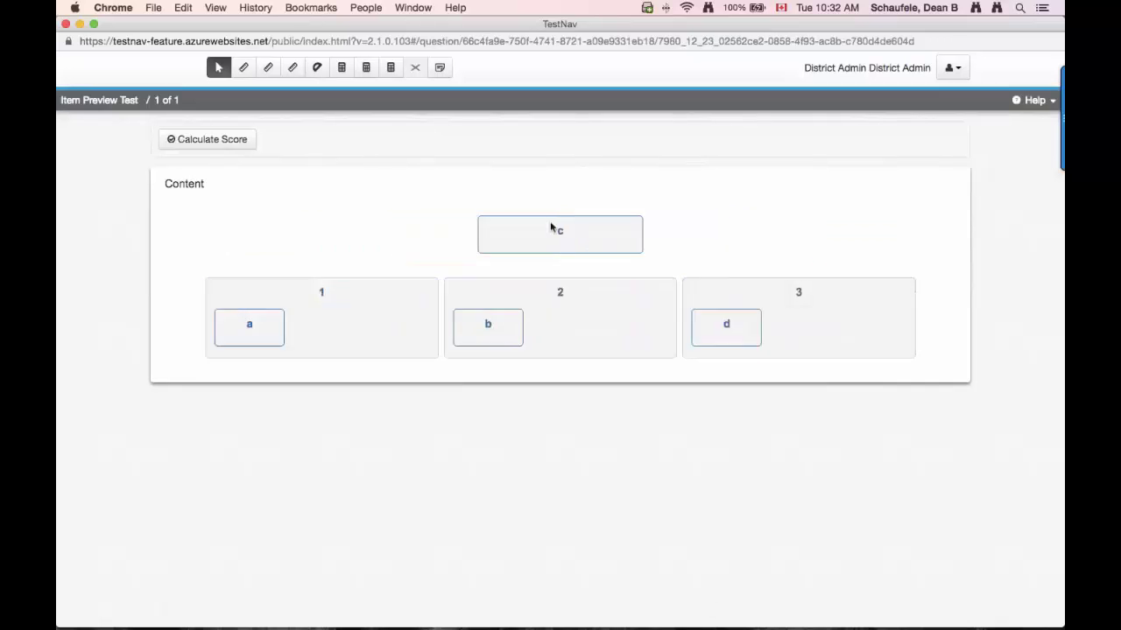
left_click(194, 142)
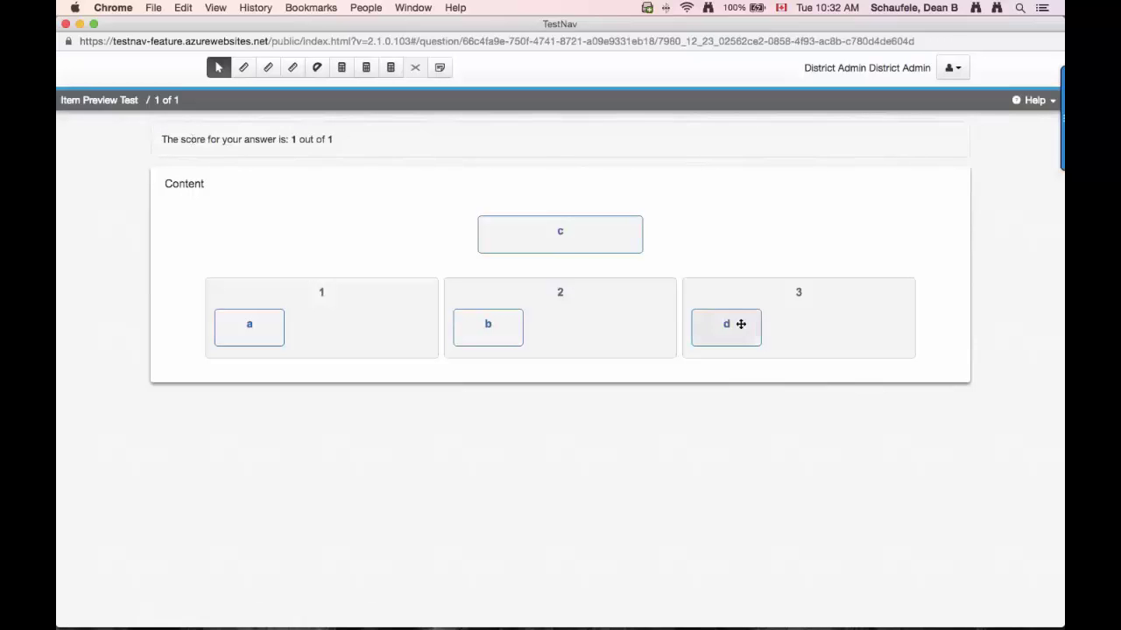
Replace d with c in container 3 of the preview, calculate the score again and close the preview
left_click_drag(741, 324, 758, 237)
left_click_drag(481, 232, 836, 316)
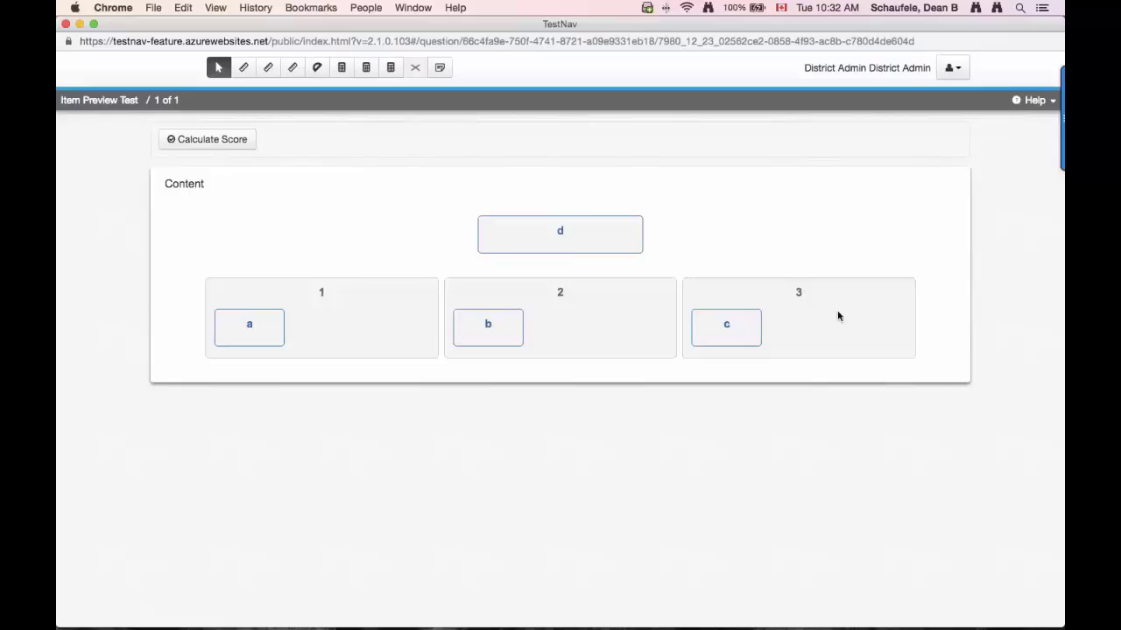
left_click(228, 139)
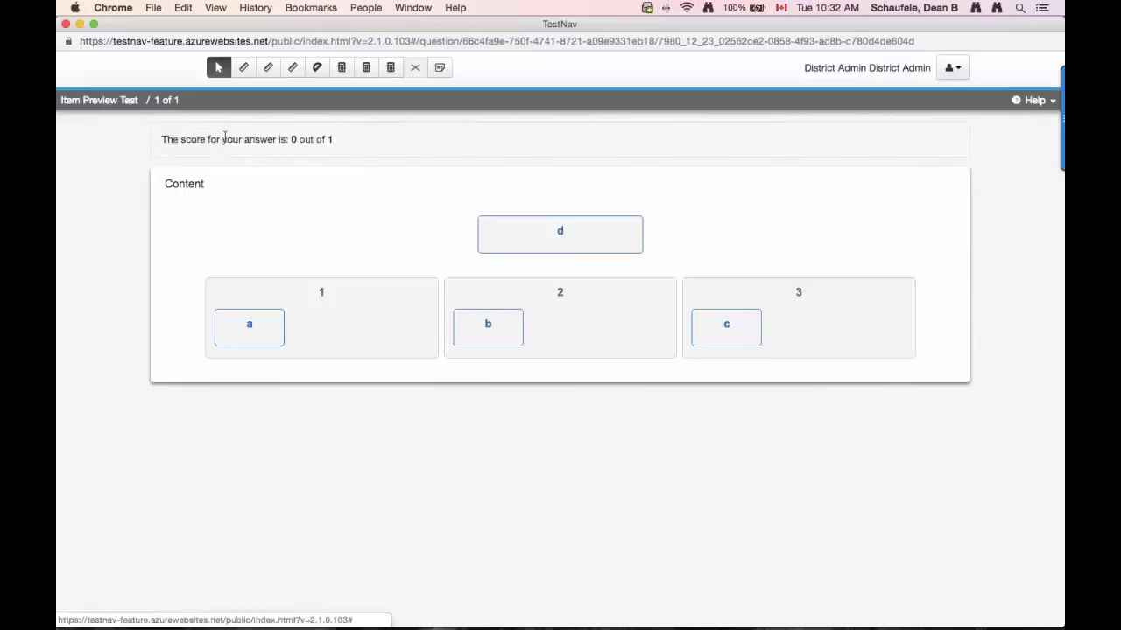
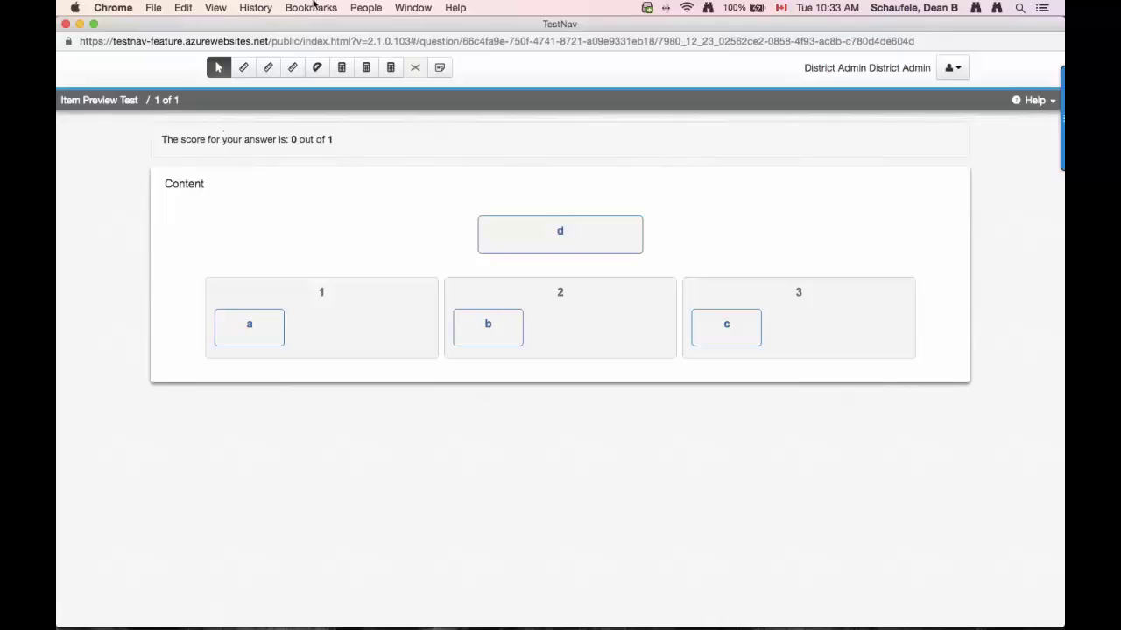
left_click(68, 24)
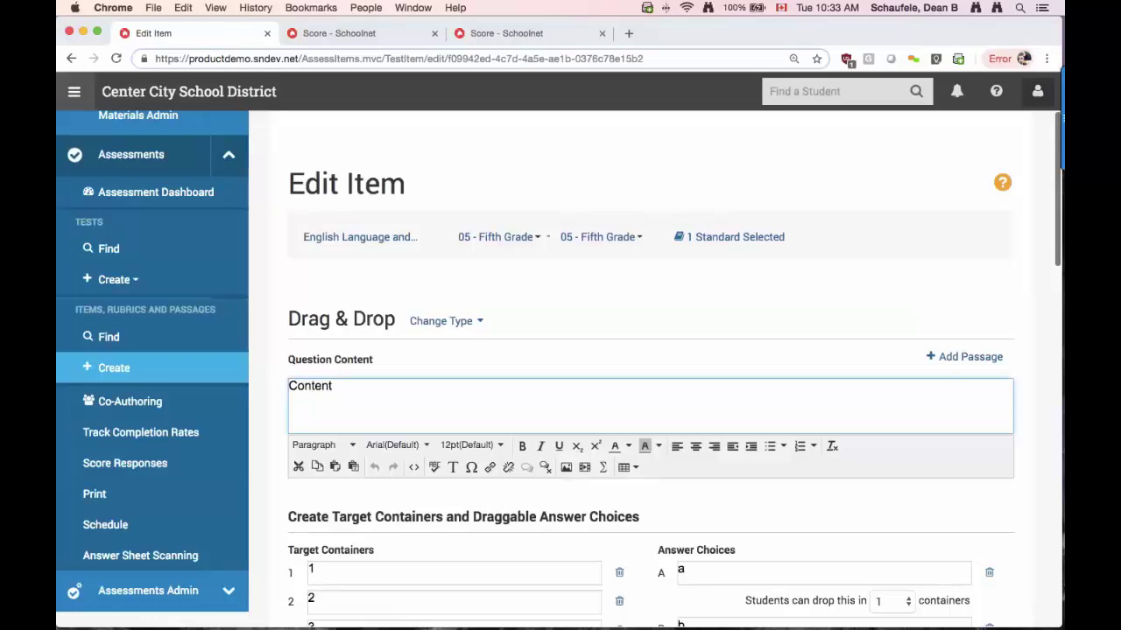
Examine the Question 4 responses and scoring area by manually scorable question in the DS 20.1 Webinar demo test, including the second student's response
left_click(644, 315)
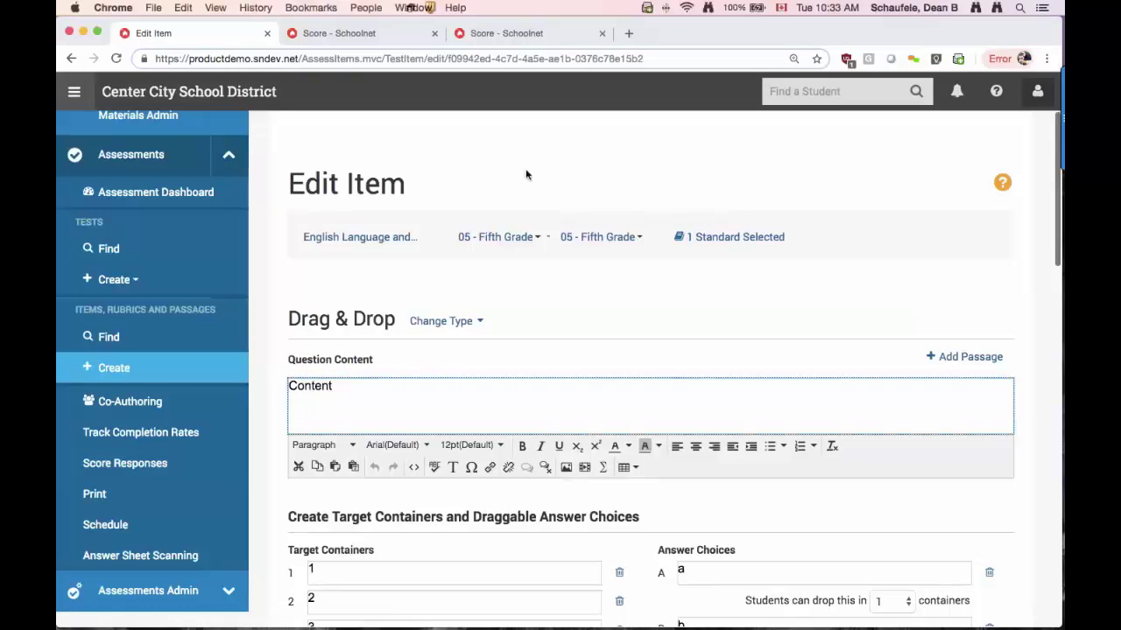
left_click(350, 33)
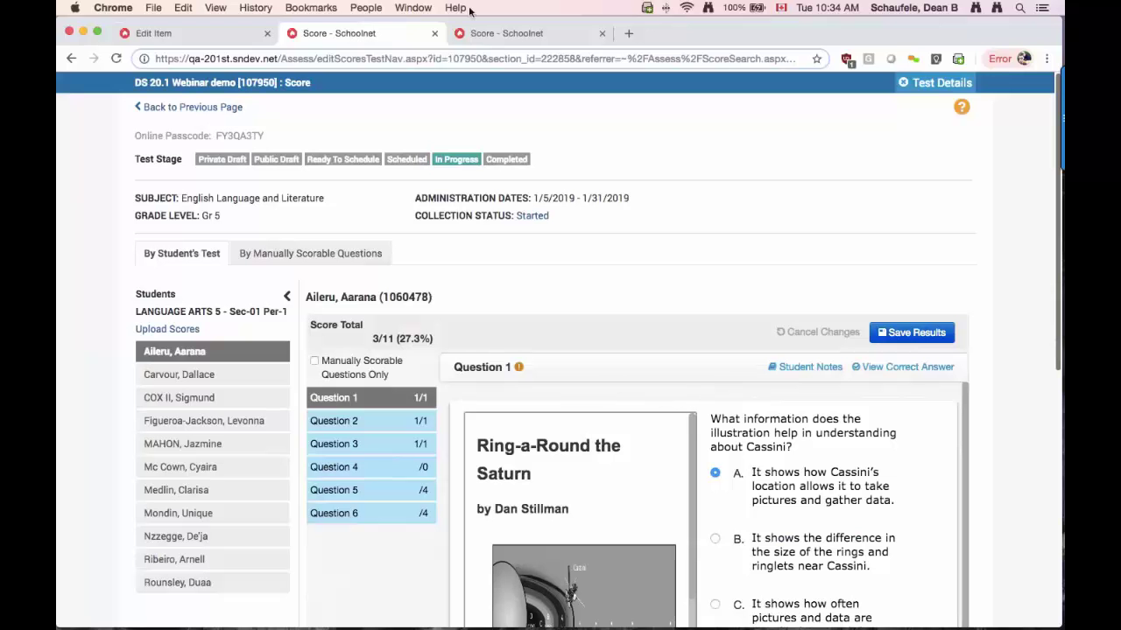
left_click(314, 254)
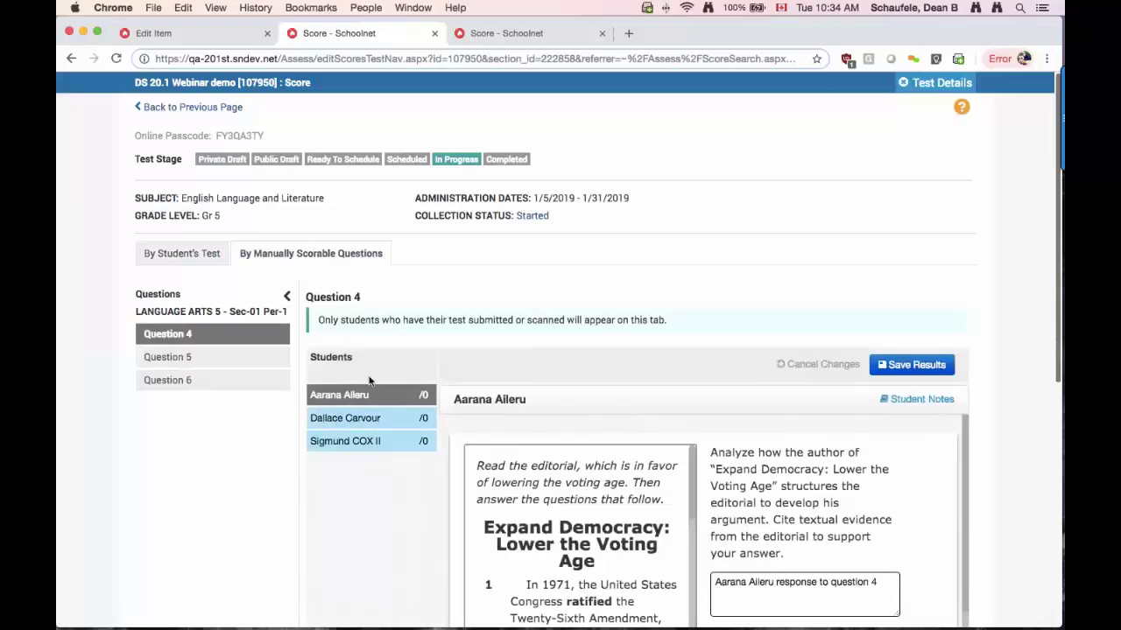
scroll(705, 303, "down", 8)
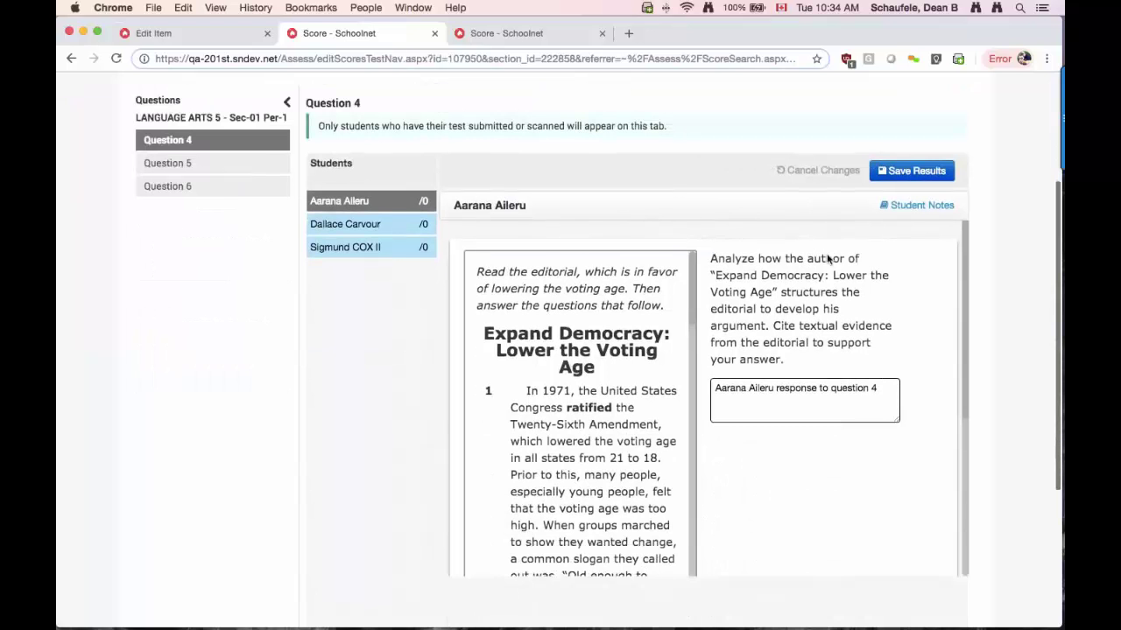
scroll(787, 319, "down", 7)
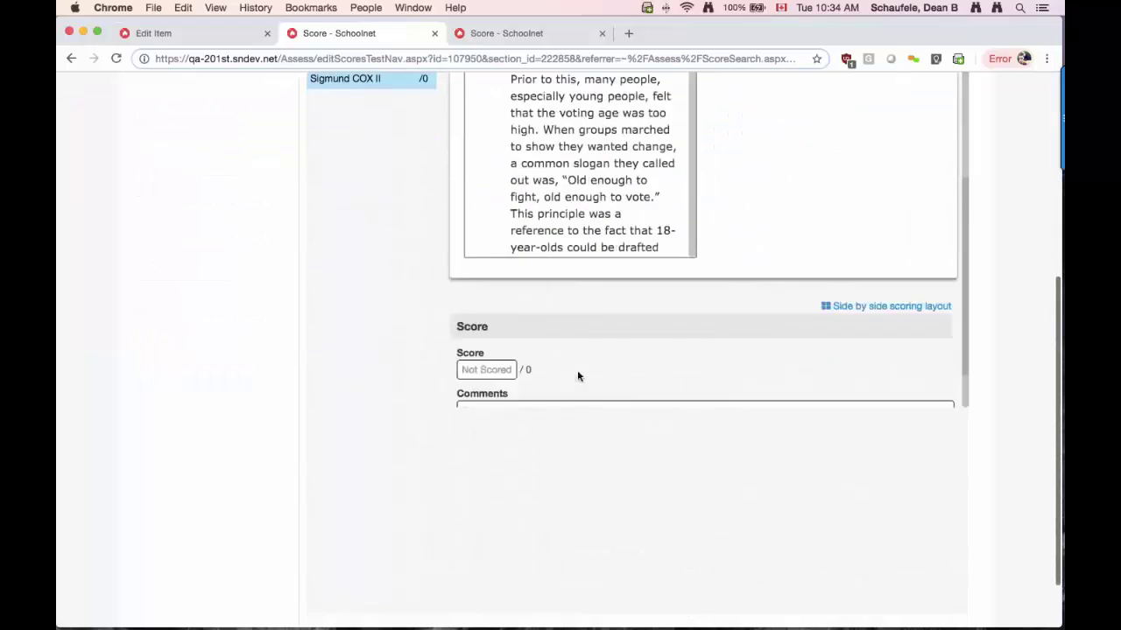
scroll(501, 363, "down", 1)
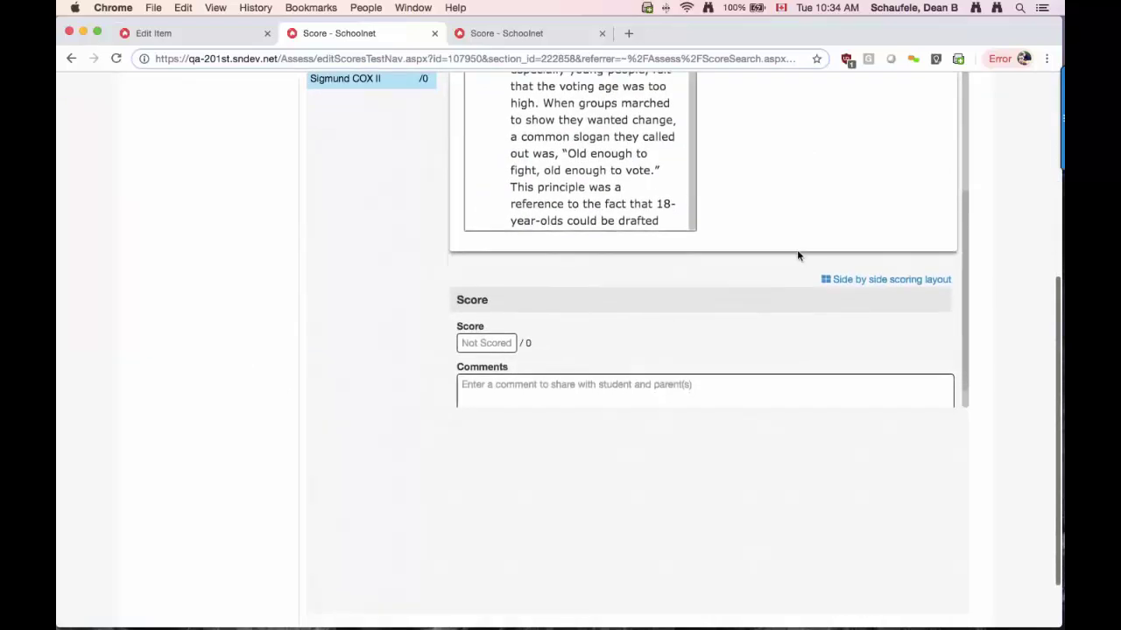
scroll(797, 249, "up", 15)
left_click(350, 418)
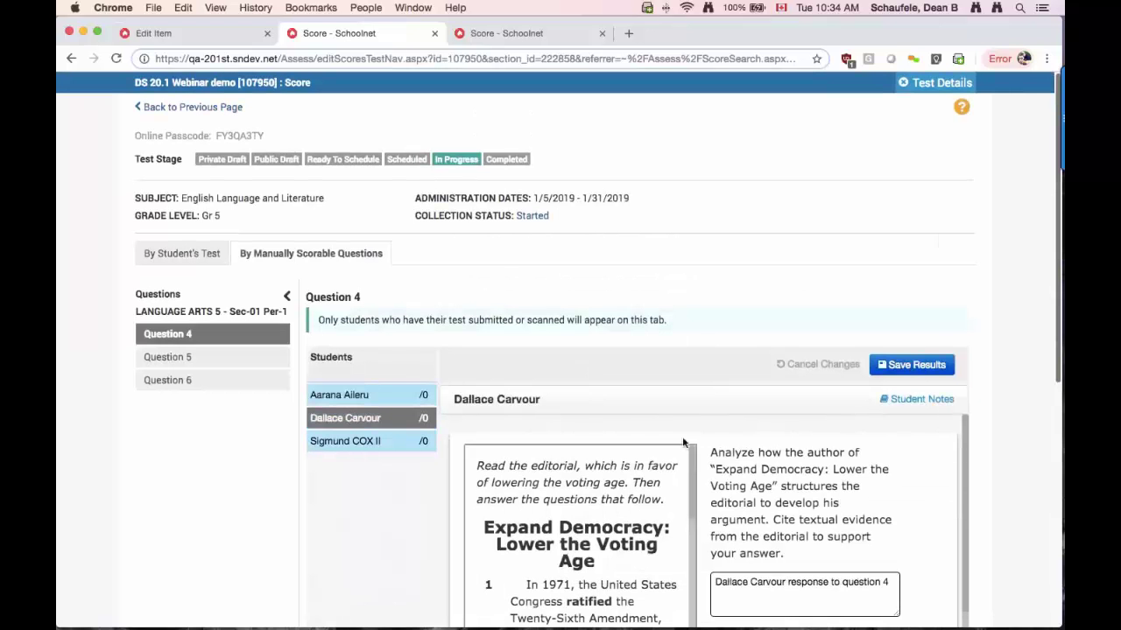
View the first student's response to Question 5 in the by-question scoring view
left_click(165, 359)
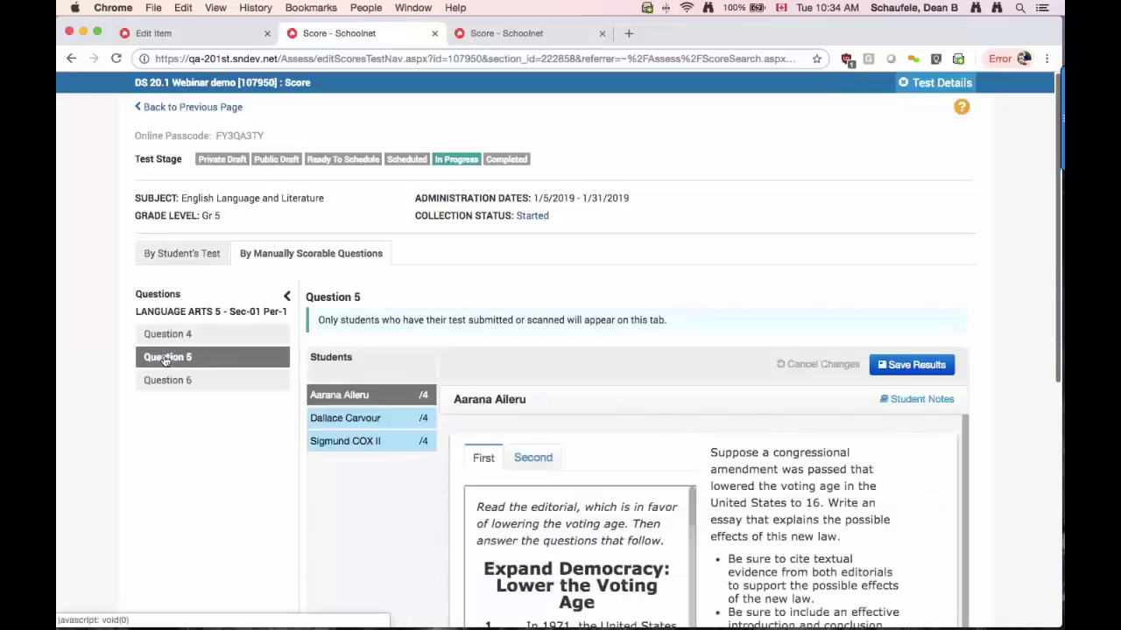
scroll(703, 523, "down", 5)
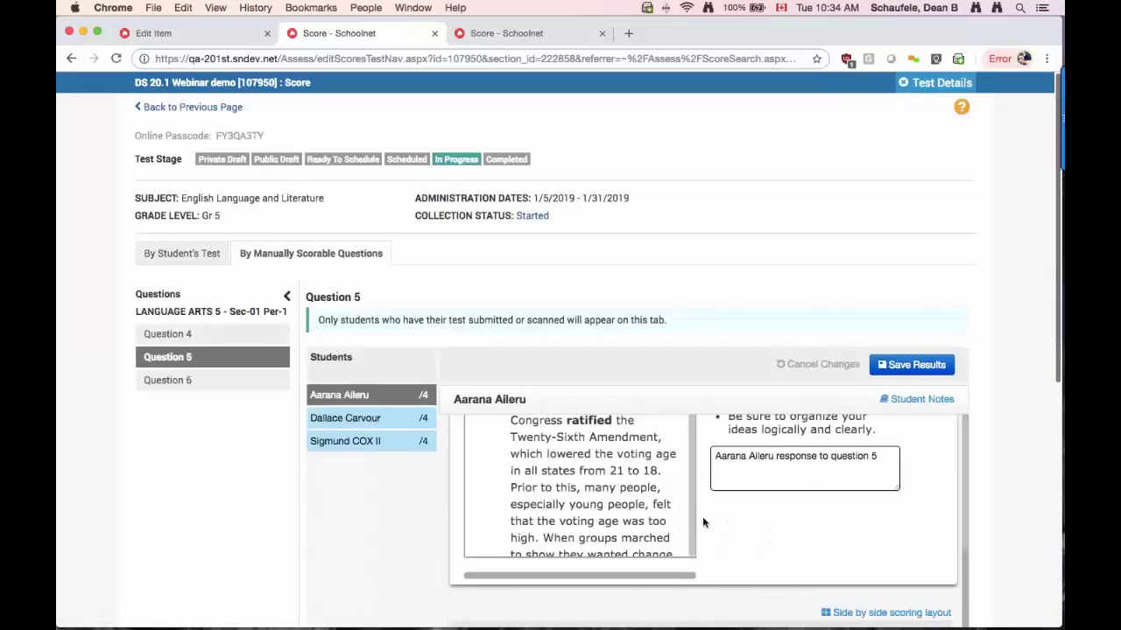
scroll(703, 523, "up", 5)
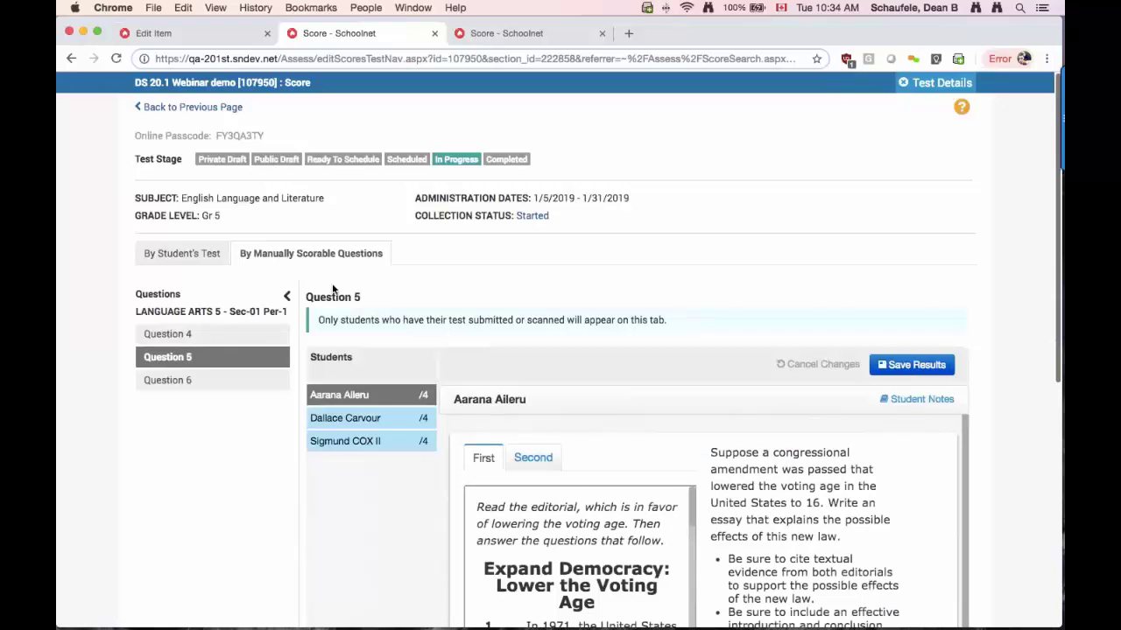
Open manual scoring by question for the DS Manual Score page test and read Question 3's prompt, collapsing it again
left_click(520, 37)
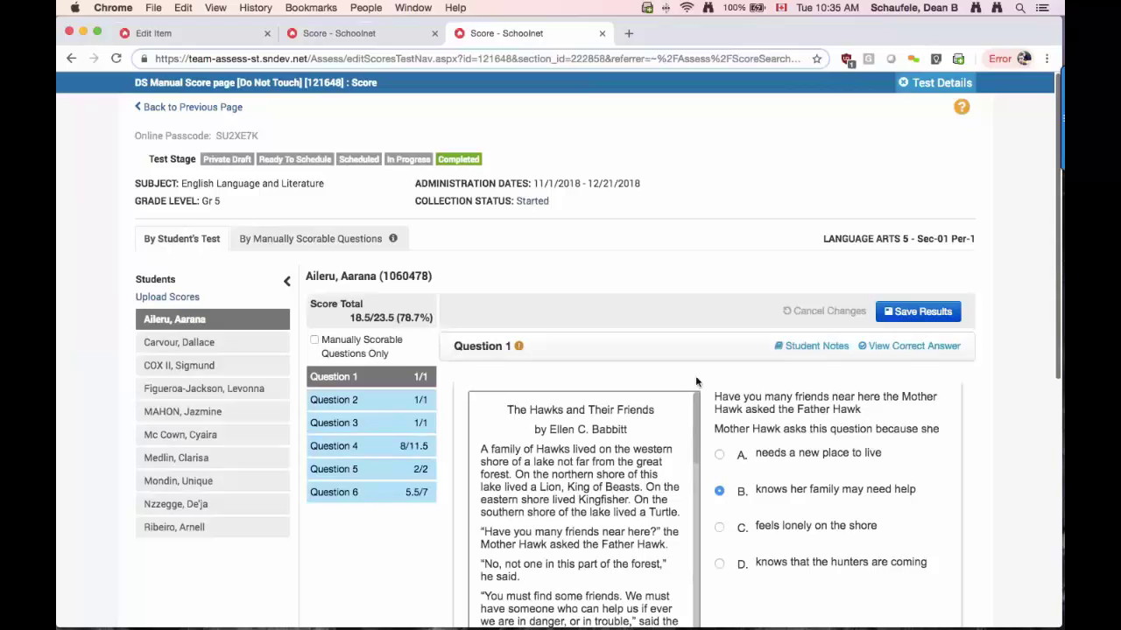
left_click(293, 241)
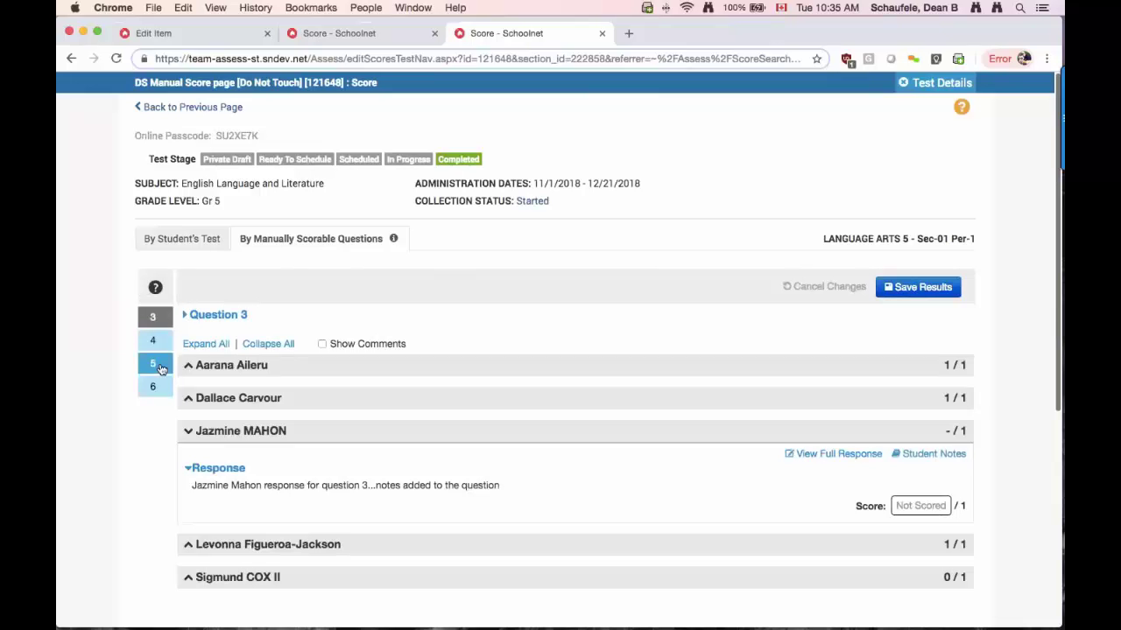
left_click(186, 317)
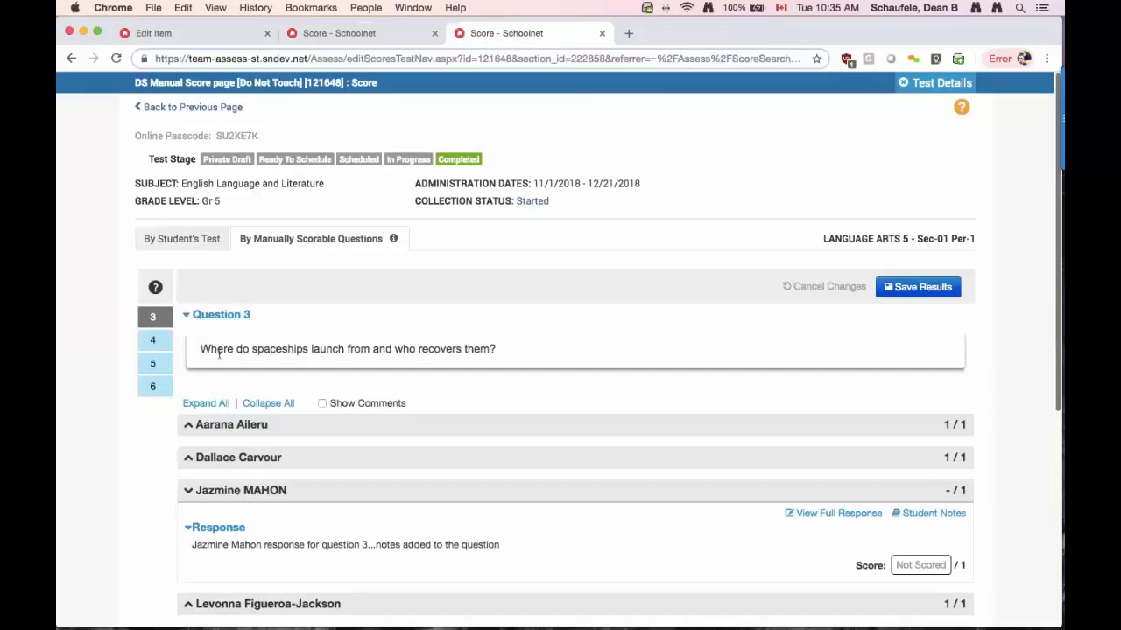
left_click(186, 319)
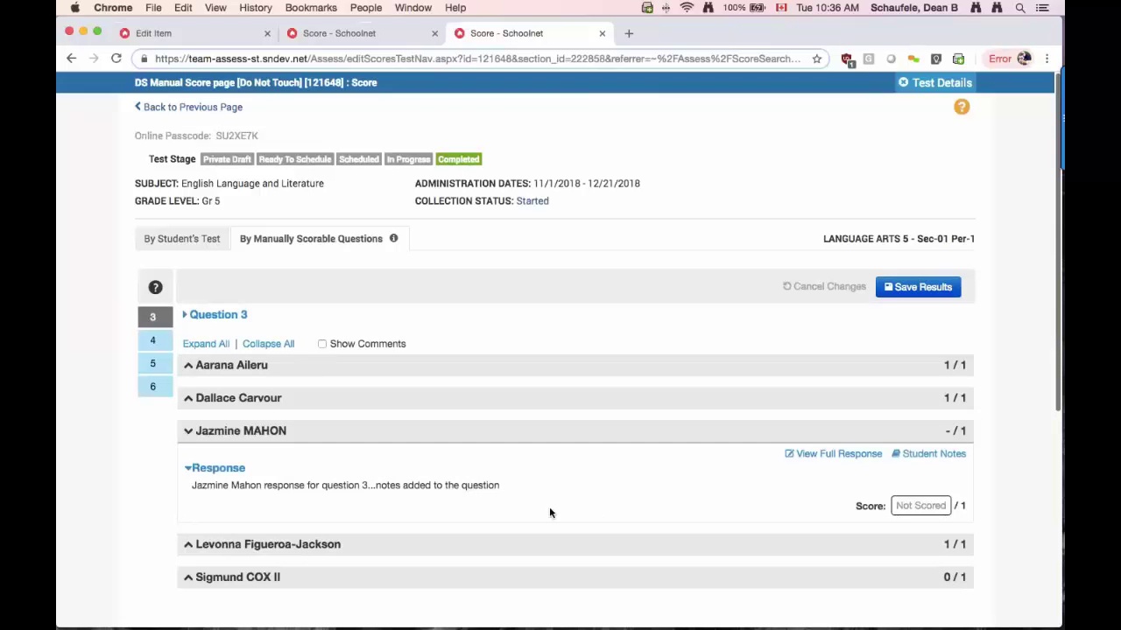
Show and hide the comment fields, and give the unscored student response to Question 3 a score of 1
left_click(323, 344)
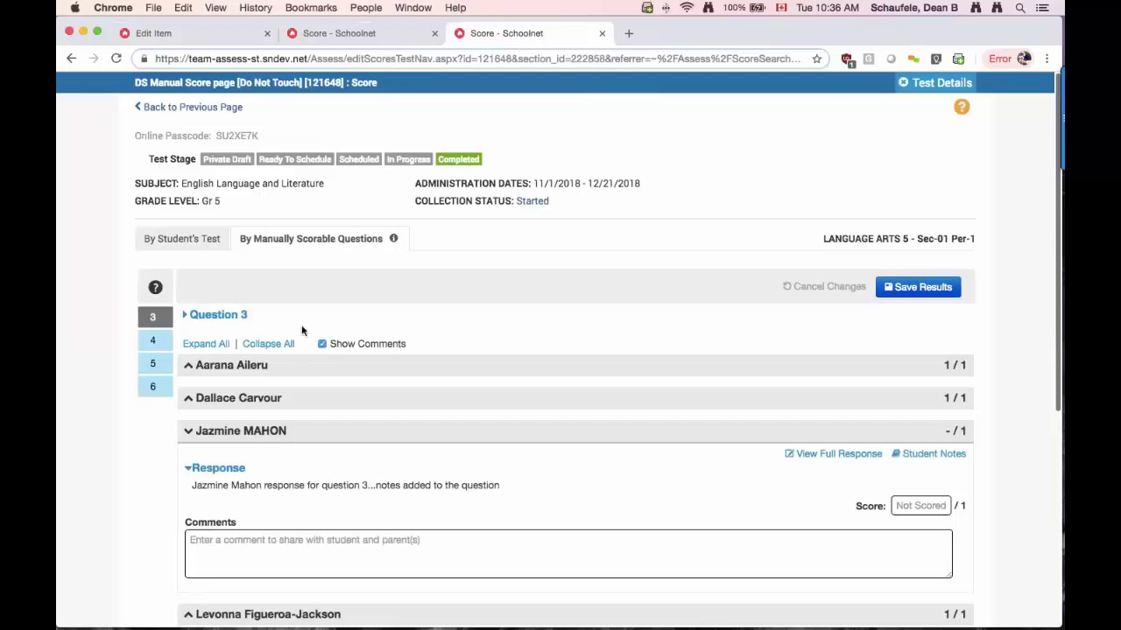
left_click(322, 344)
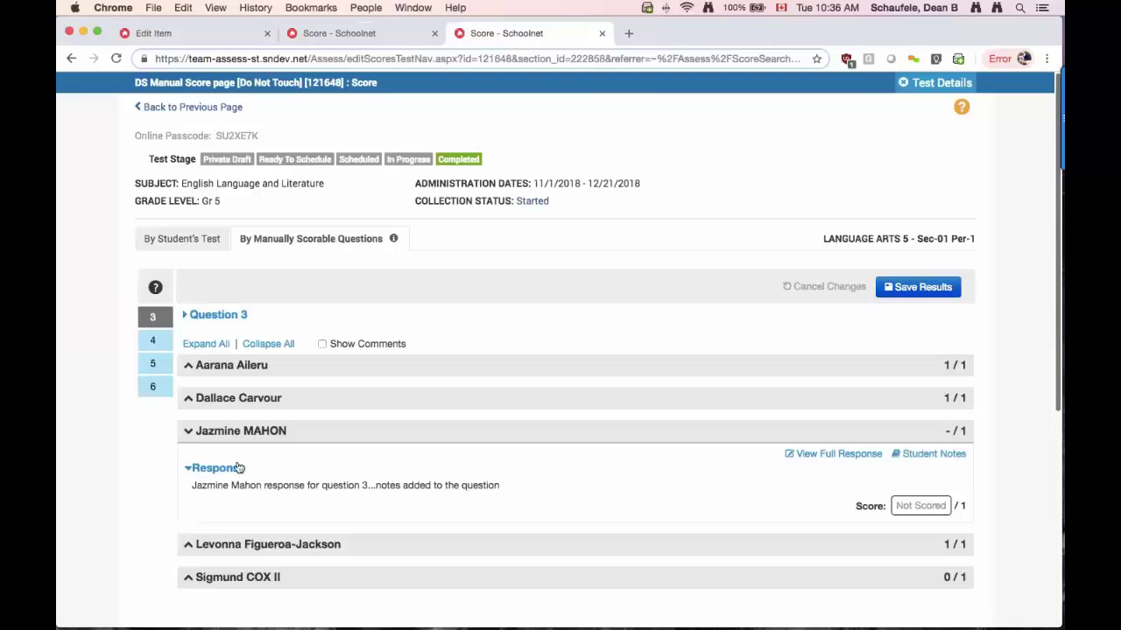
left_click(916, 508)
type("1")
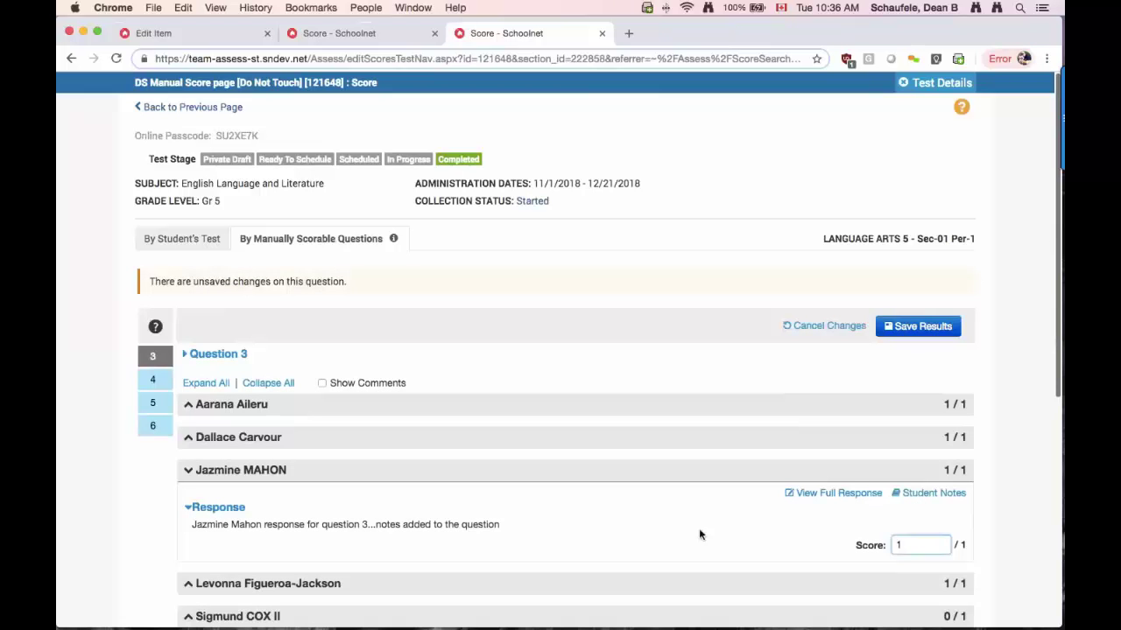
View the full response and the student notes for the expanded student on Question 3, closing each one
scroll(744, 543, "down", 2)
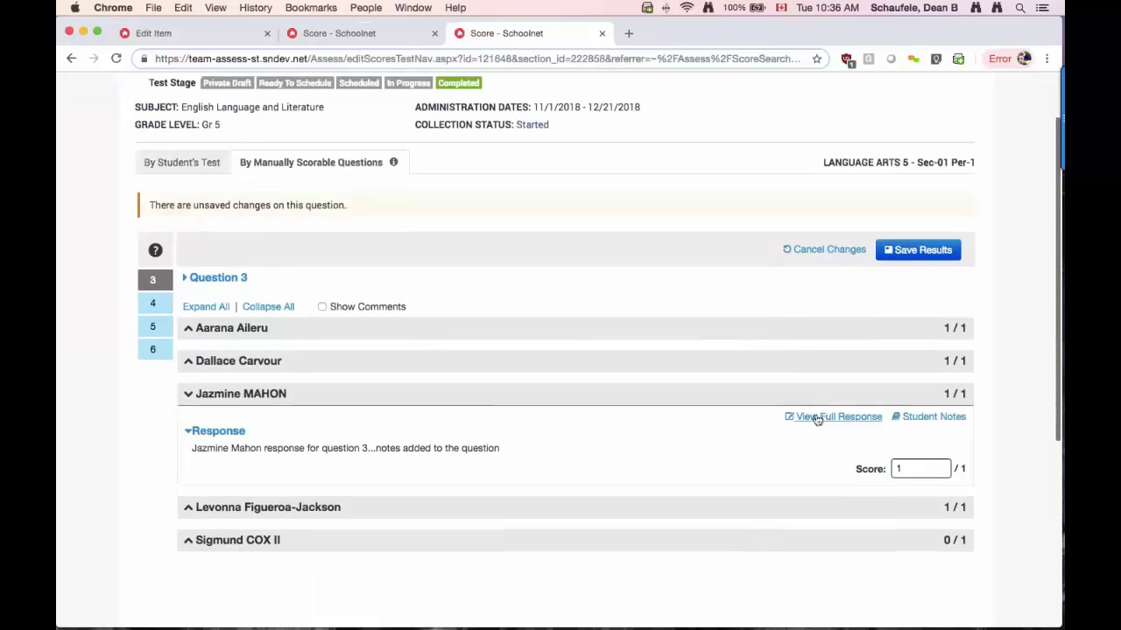
left_click(815, 418)
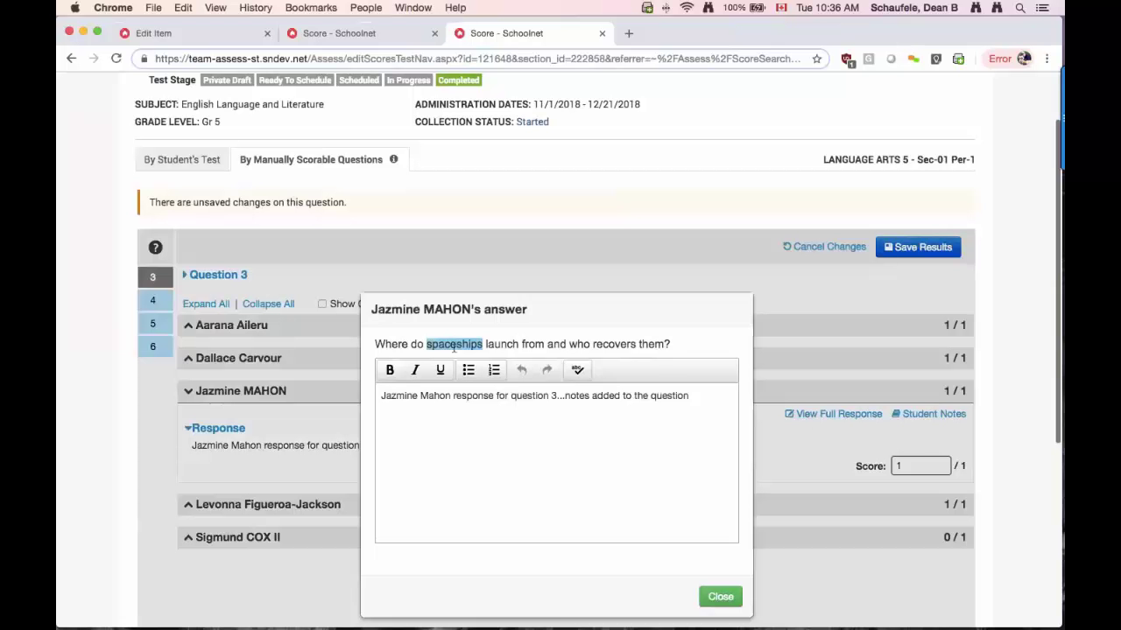
left_click(717, 602)
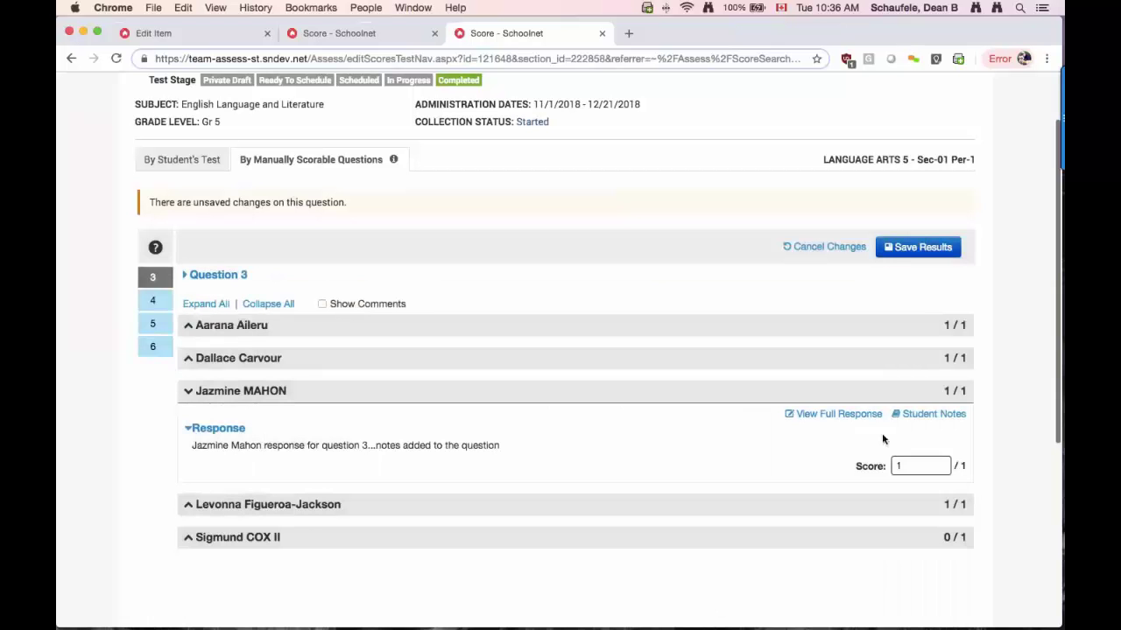
left_click(946, 417)
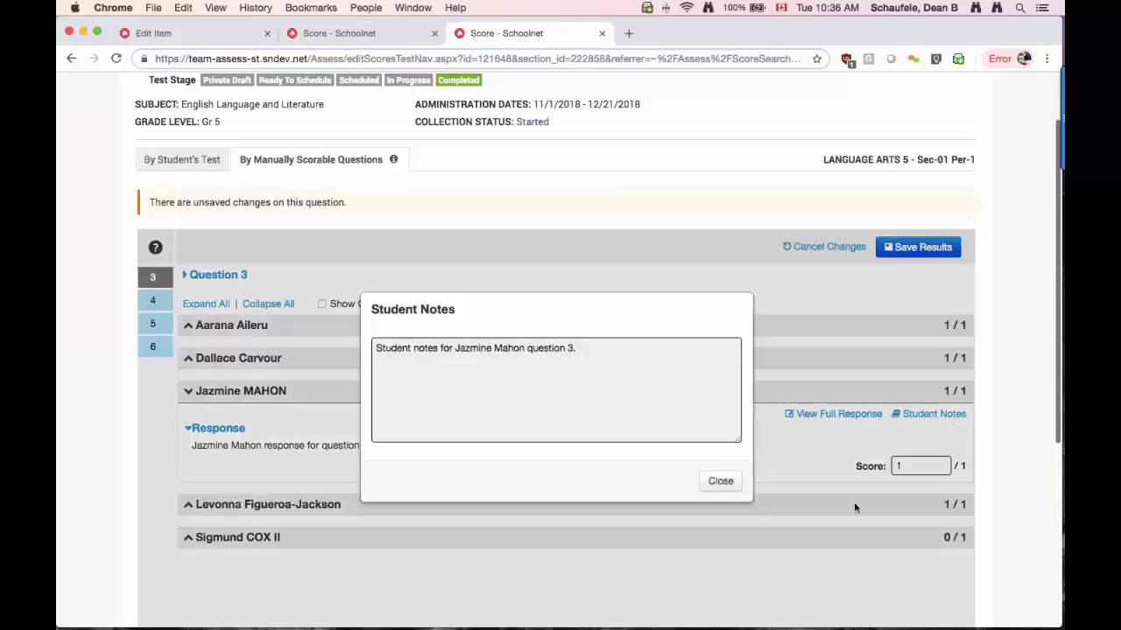
left_click(721, 483)
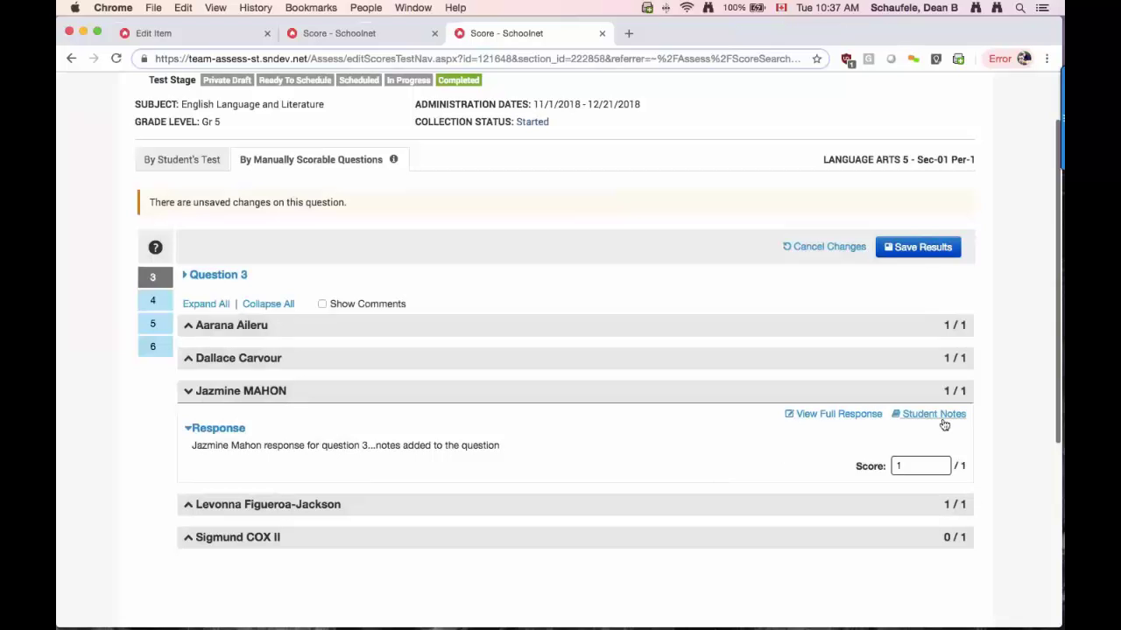
Advance to Question 4 and look over the unscored student's response and the five rubric traits
scroll(875, 438, "down", 5)
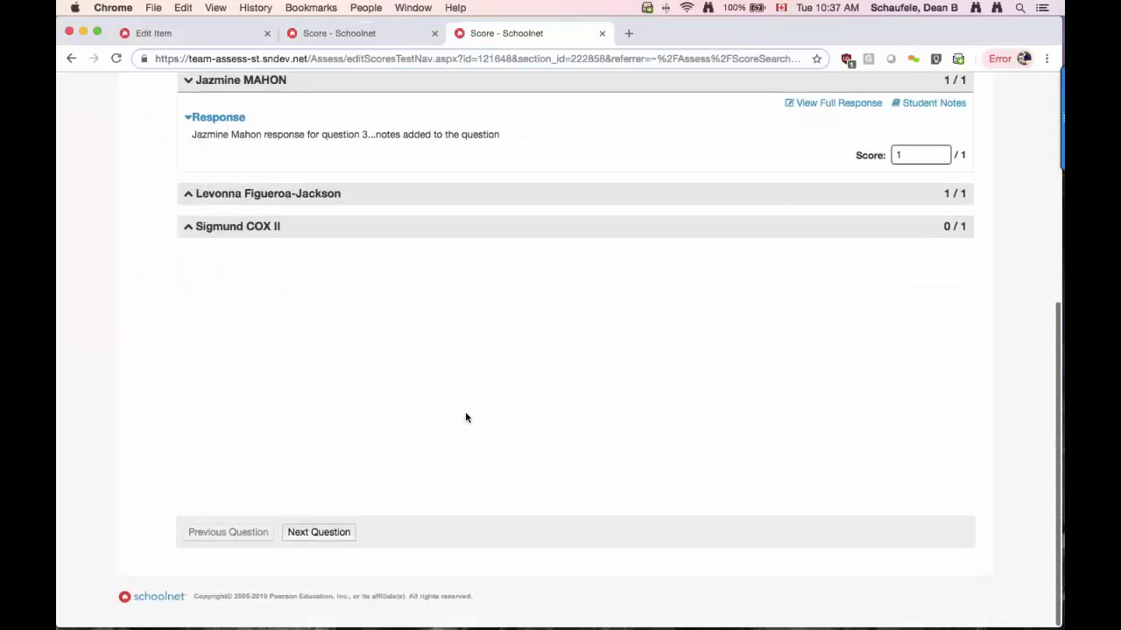
left_click(318, 532)
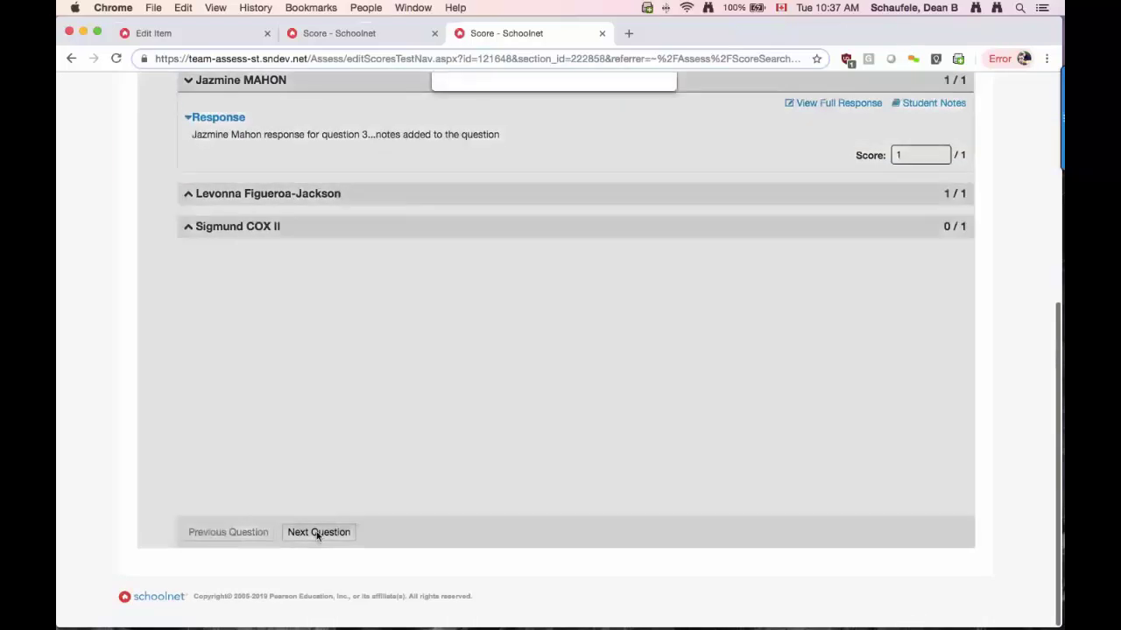
scroll(429, 468, "up", 2)
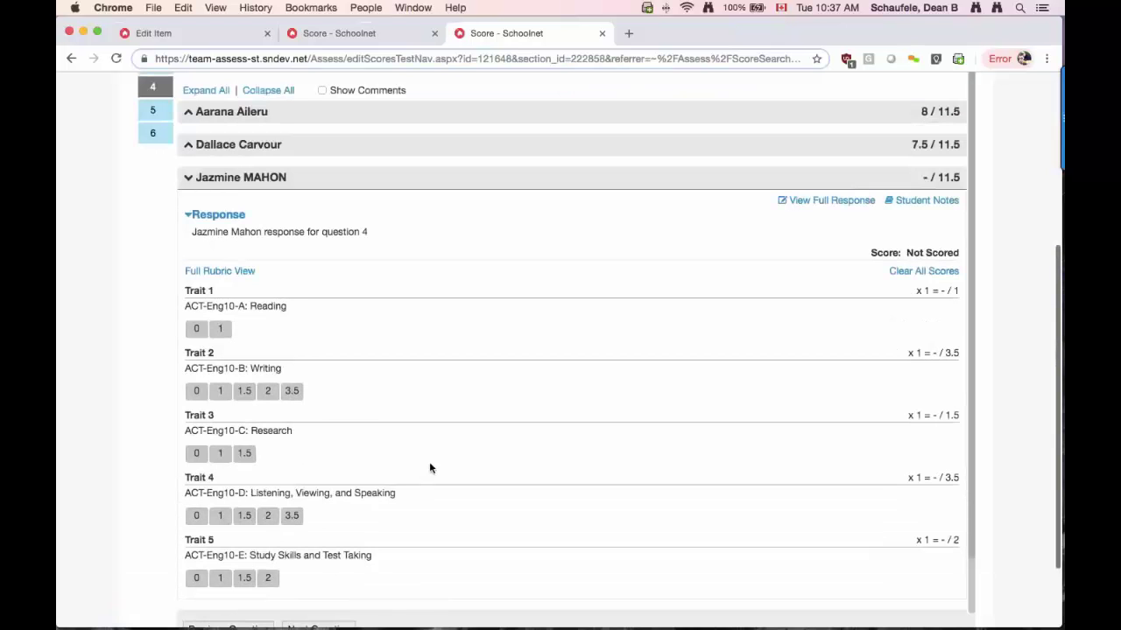
scroll(441, 416, "up", 5)
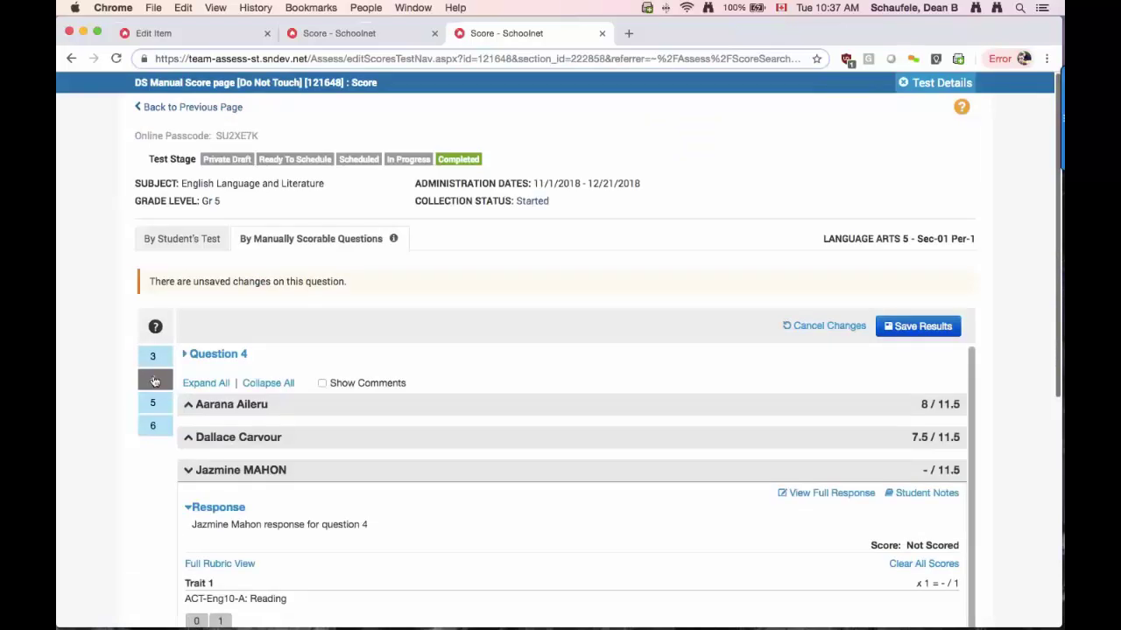
scroll(460, 528, "down", 1)
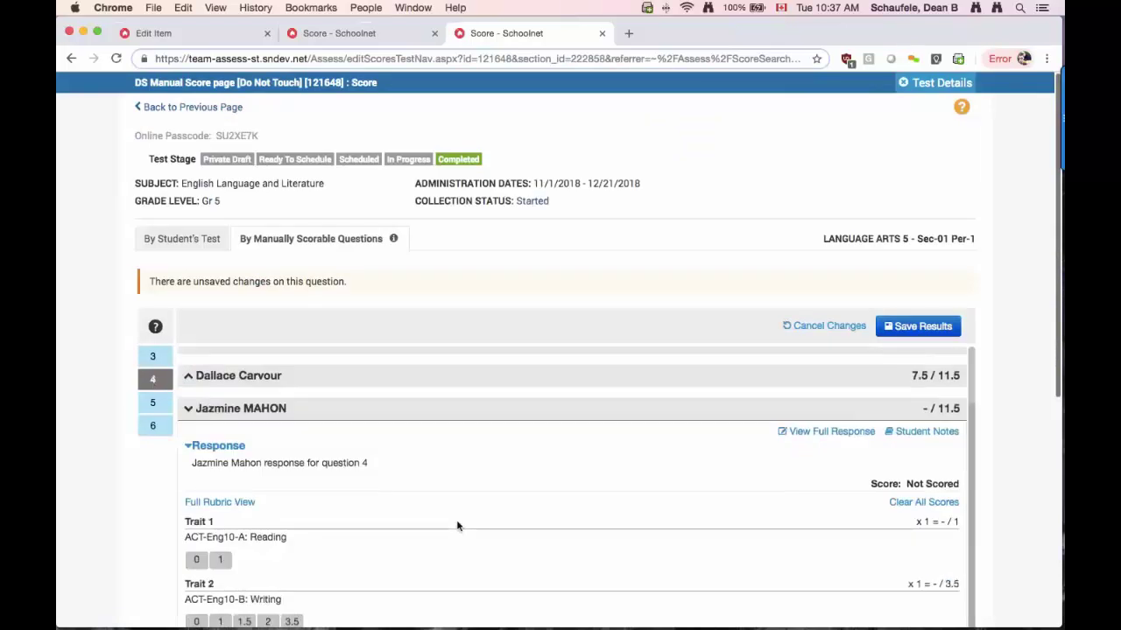
scroll(1050, 467, "down", 3)
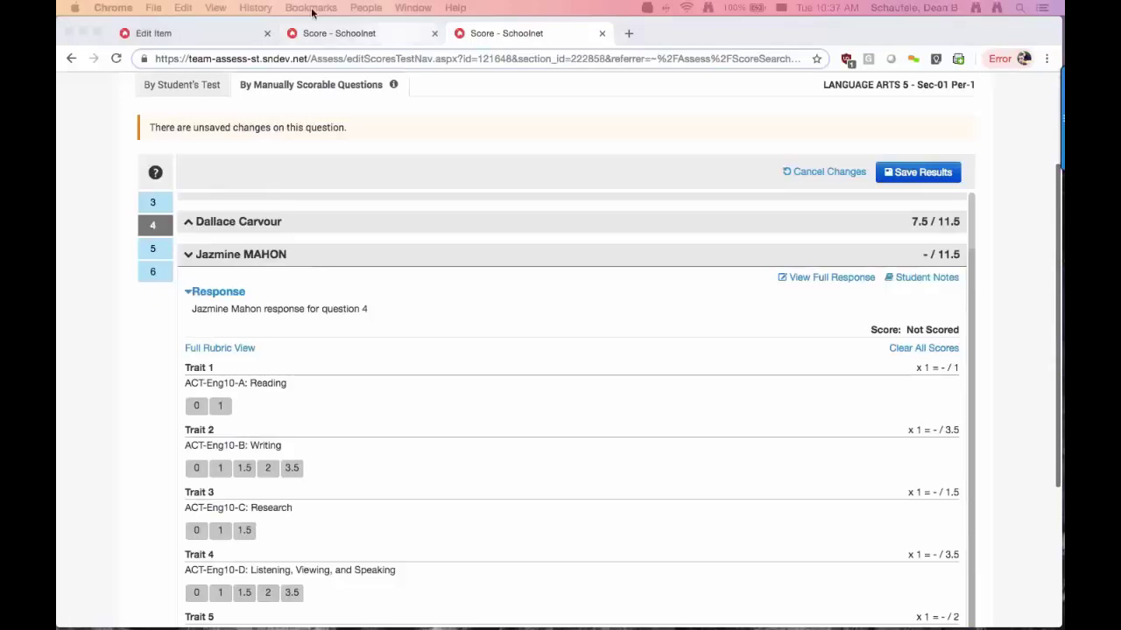
Return to the QA 20.1 site, narrow the browser window to expose the desktop, and open QTI Import in the Assessment Admin system settings
left_click(329, 35)
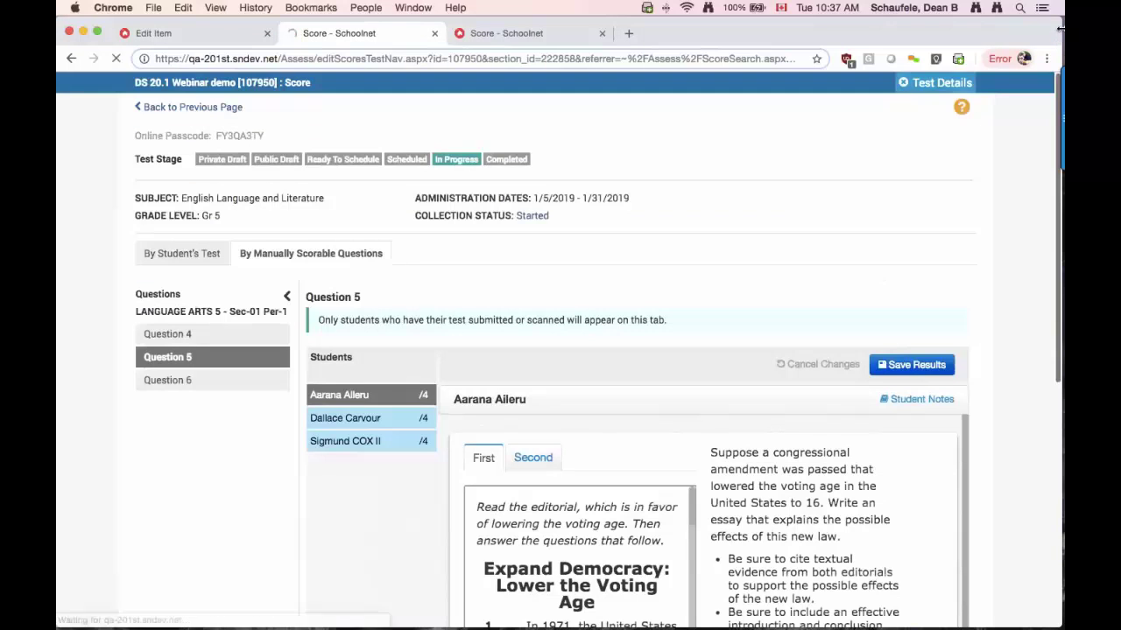
left_click_drag(1060, 29, 1026, 29)
left_click(935, 90)
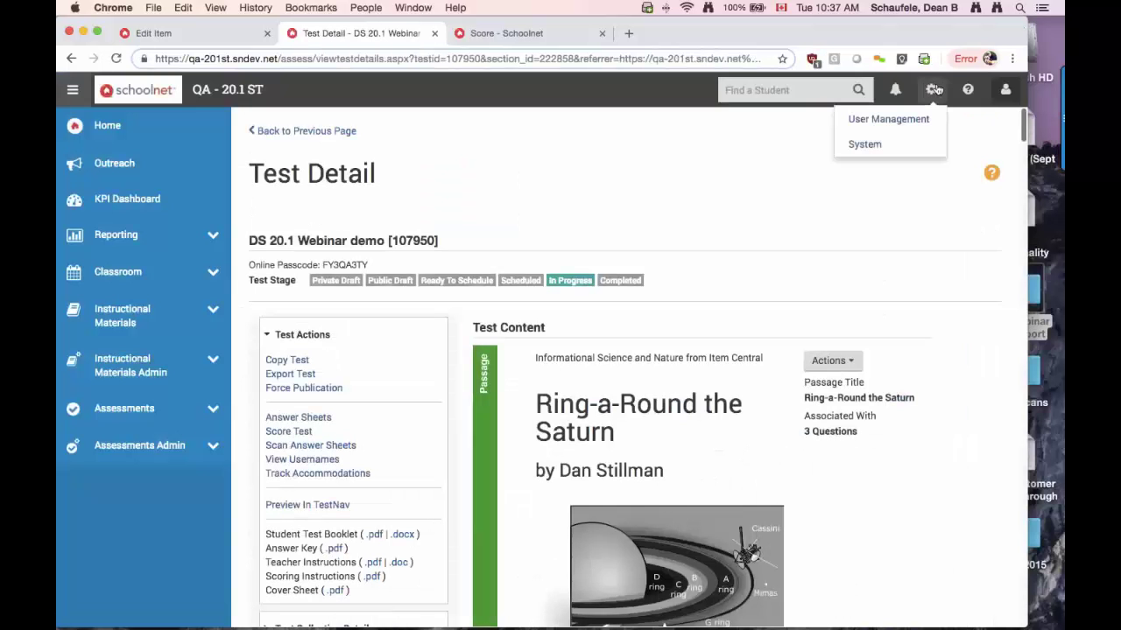
left_click(866, 151)
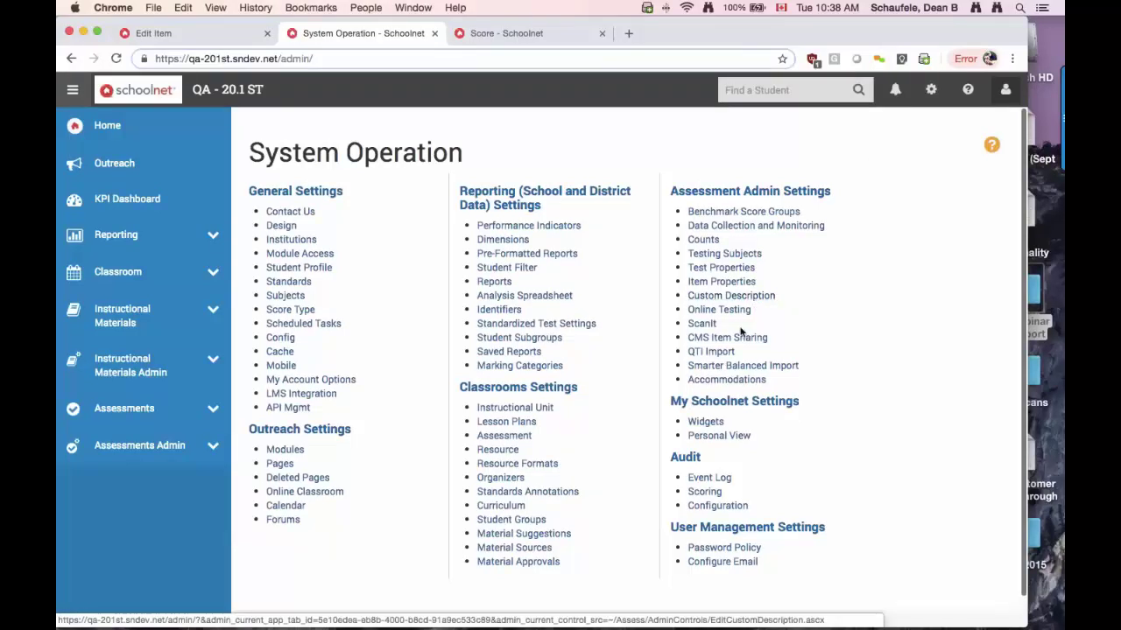
left_click(716, 353)
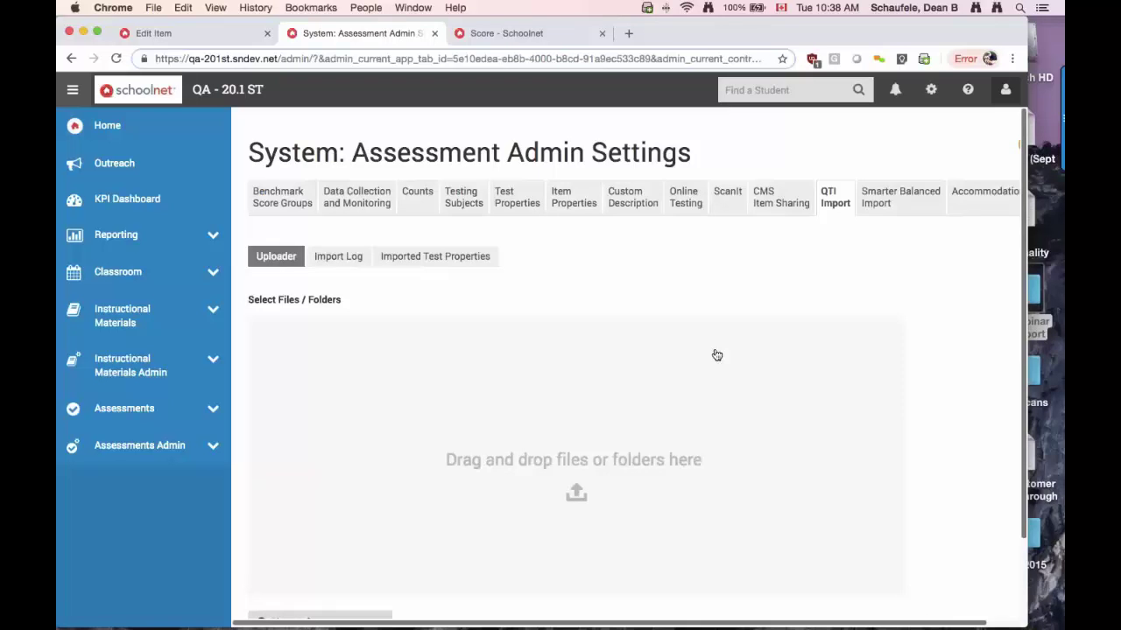
scroll(708, 329, "down", 2)
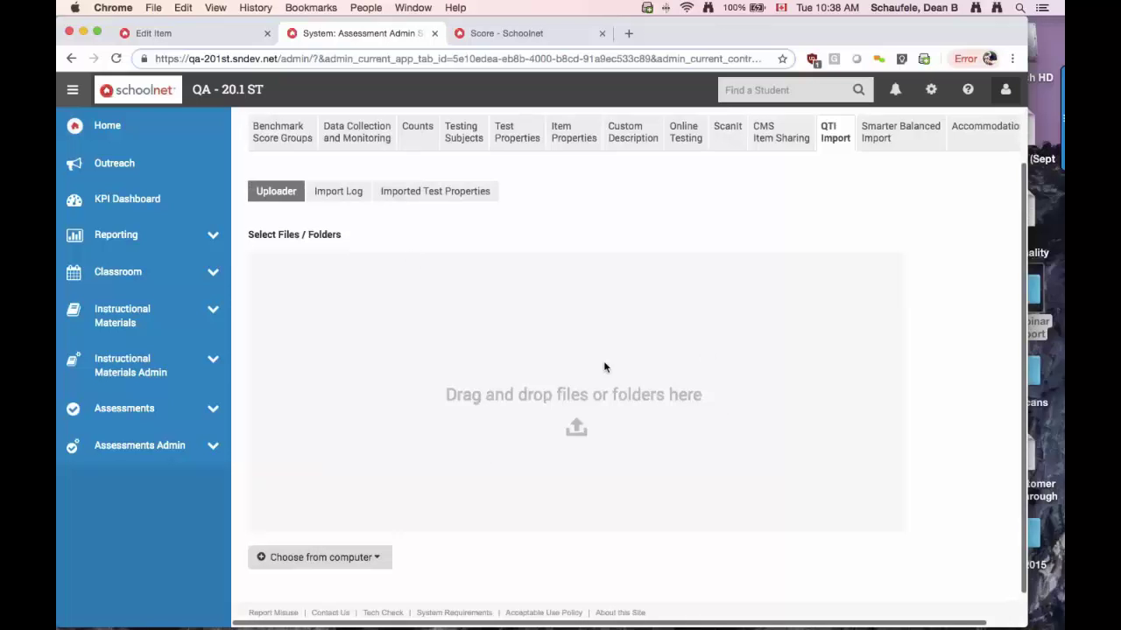
Check the contents of the QTI Demo folder in the desktop's 20.1 webinar QTI Import folder and upload the whole folder to the QTI uploader
double_click(1040, 304)
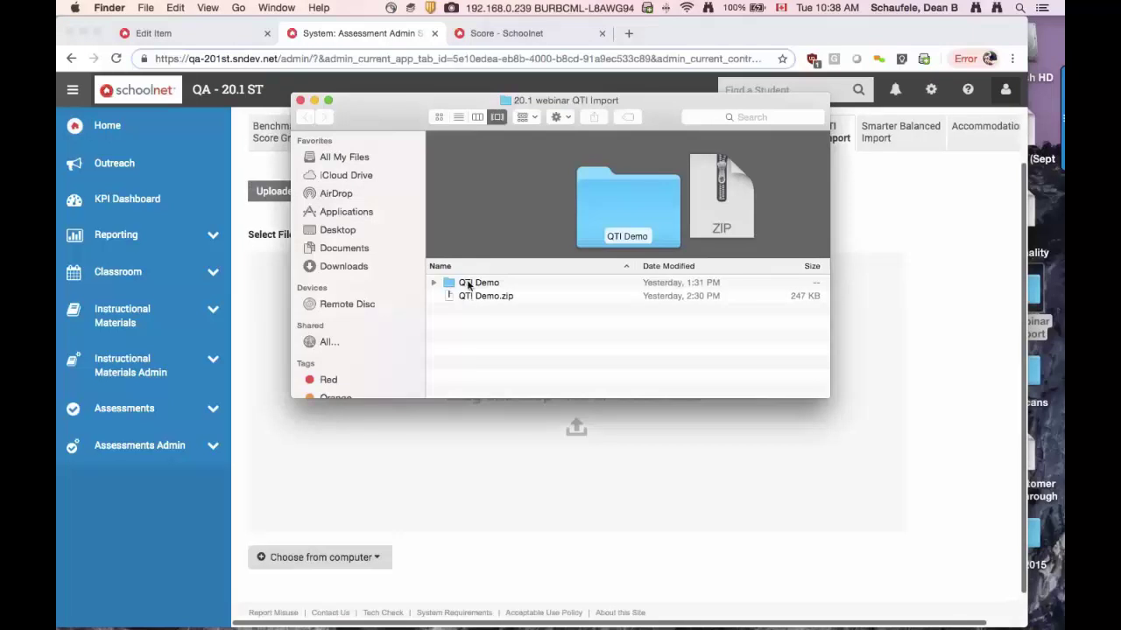
left_click(468, 285)
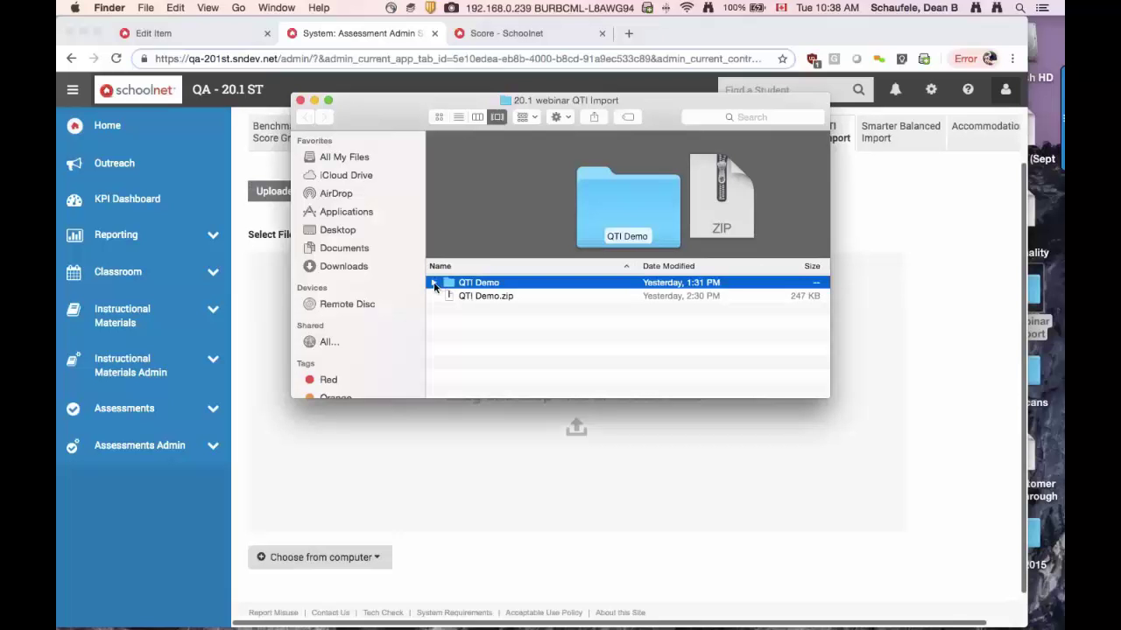
left_click(434, 283)
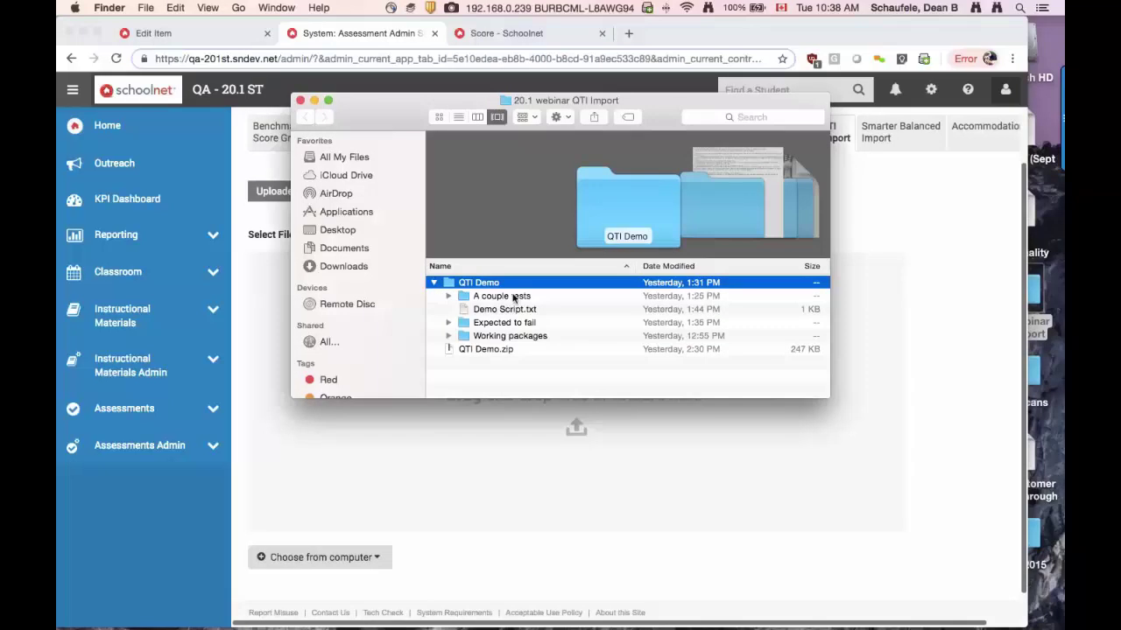
left_click(433, 283)
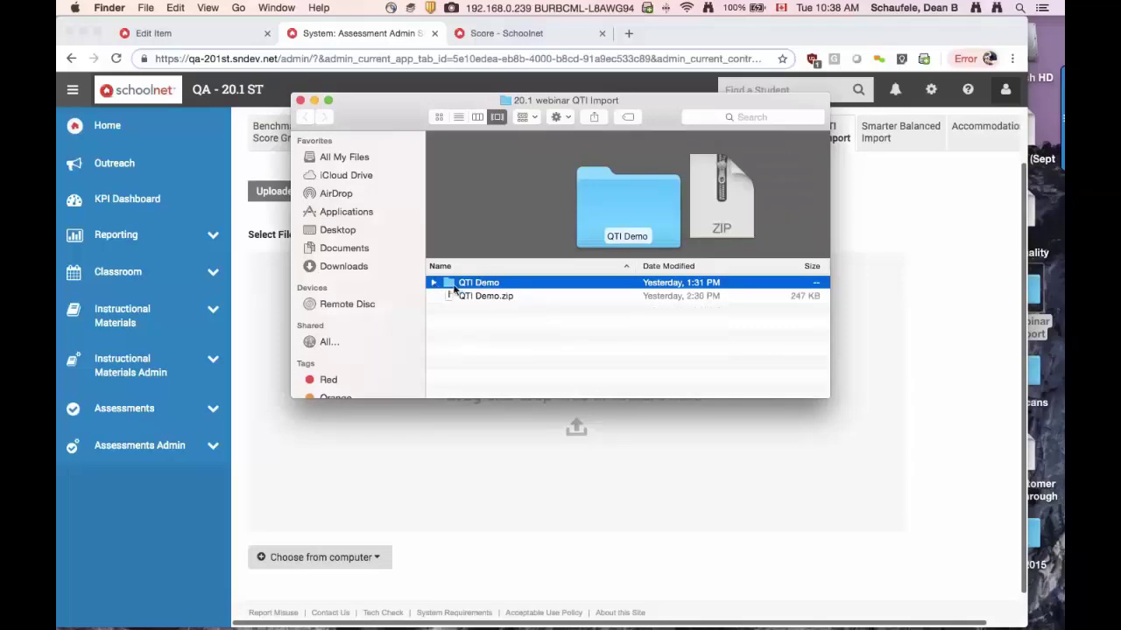
left_click_drag(439, 105, 807, 92)
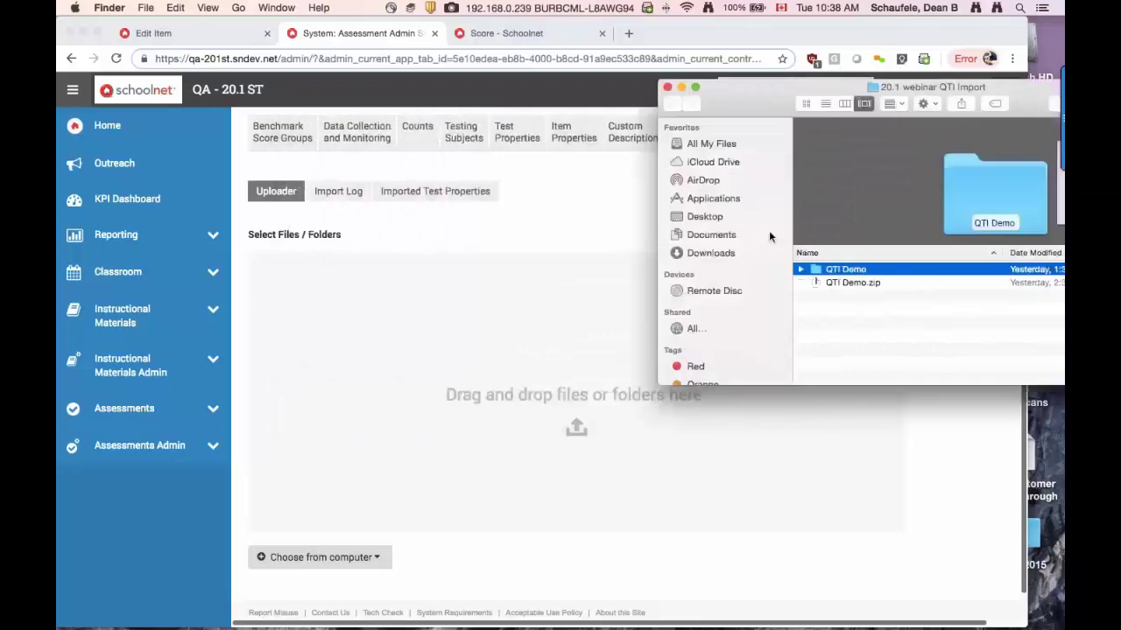
left_click_drag(821, 272, 469, 357)
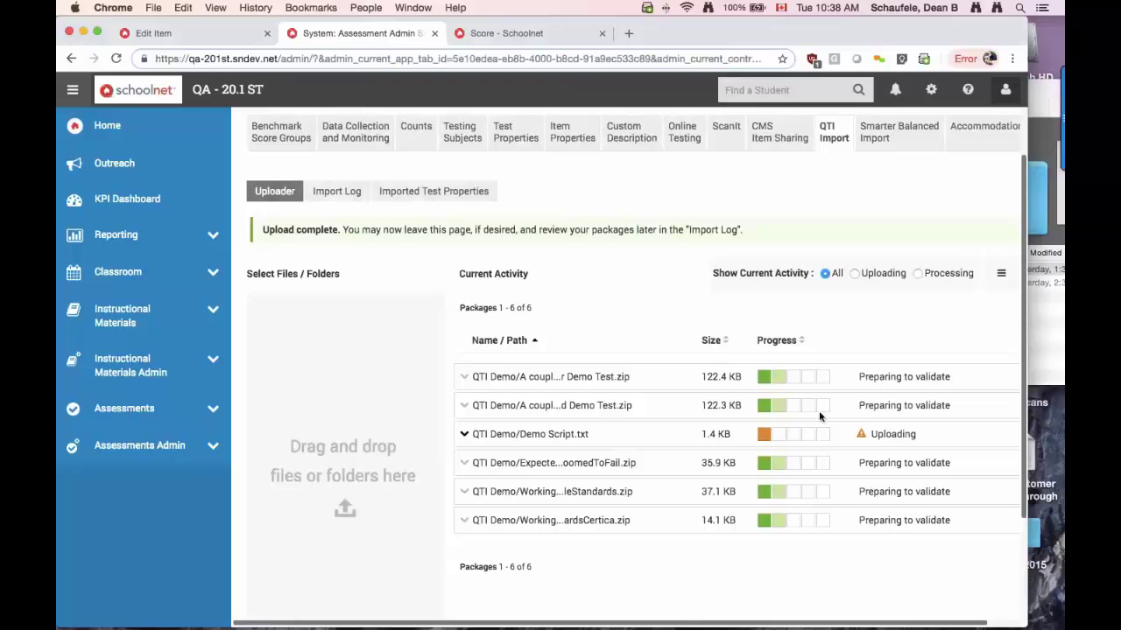
View the options for choosing uploads from the computer and dismiss them without choosing one
scroll(667, 412, "down", 3)
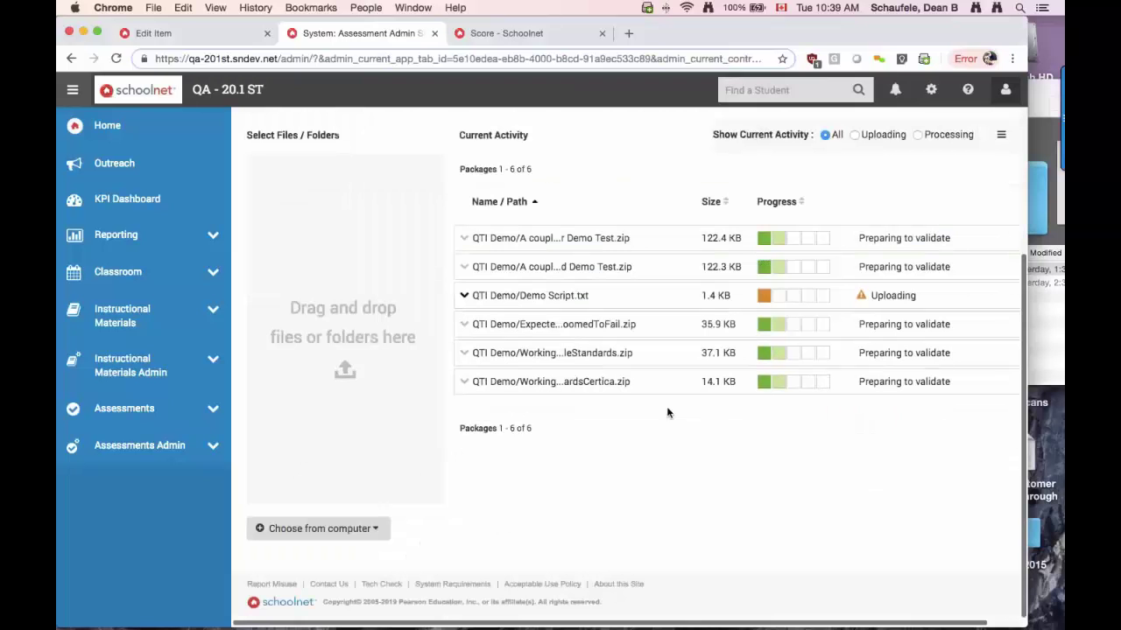
left_click(261, 529)
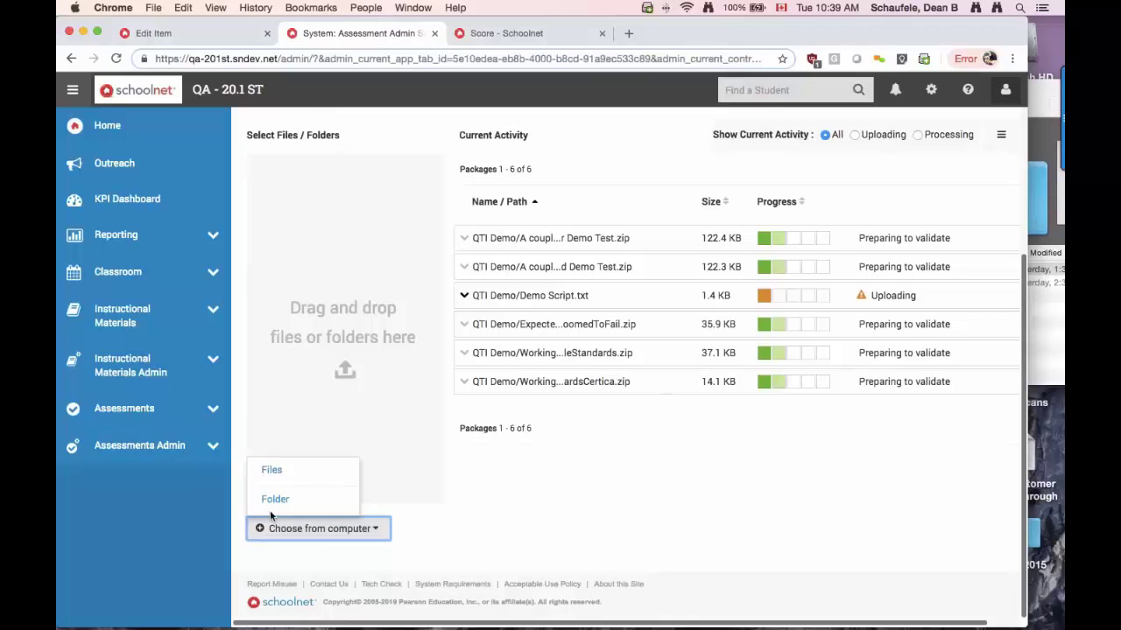
left_click(322, 508)
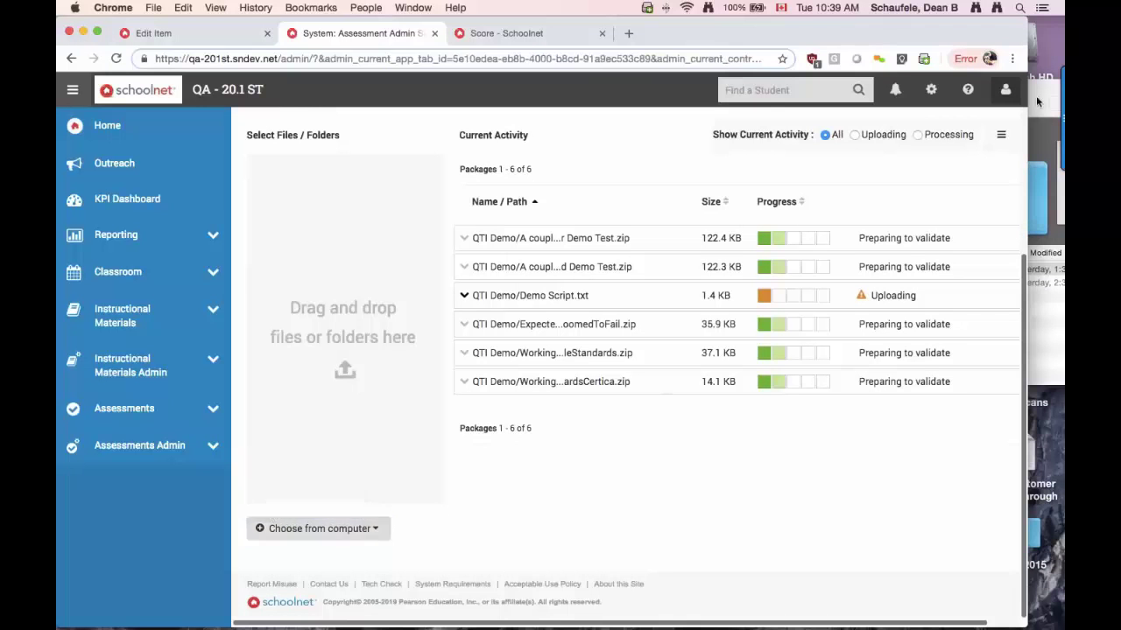
Close the 20.1 webinar QTI Import folder window and enlarge the browser window to full width
left_click(1036, 96)
left_click(668, 90)
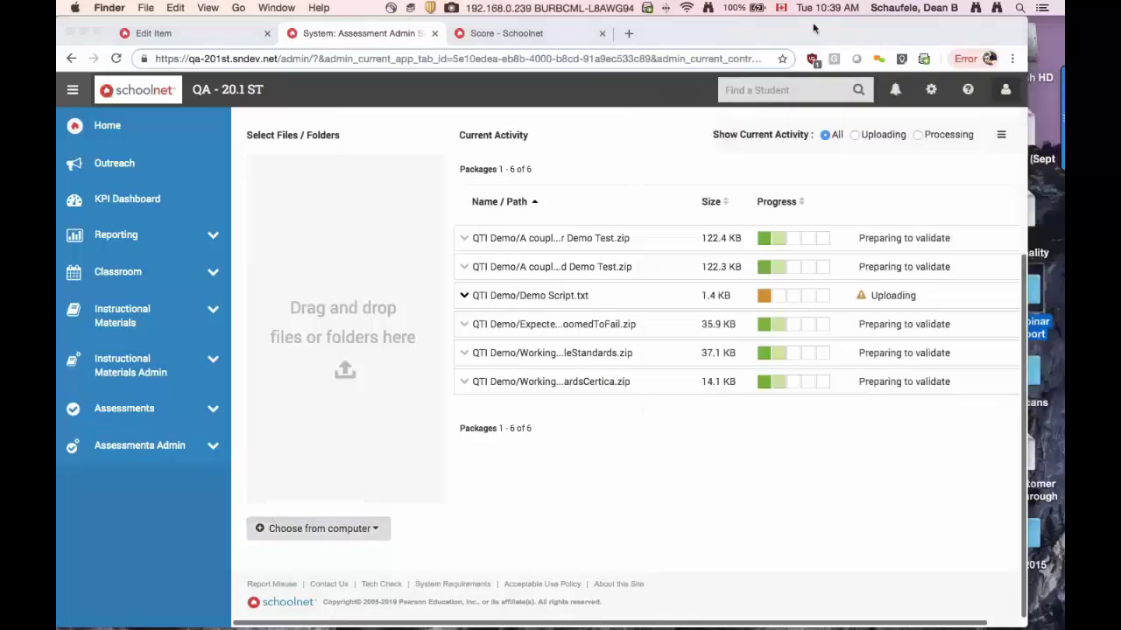
double_click(812, 29)
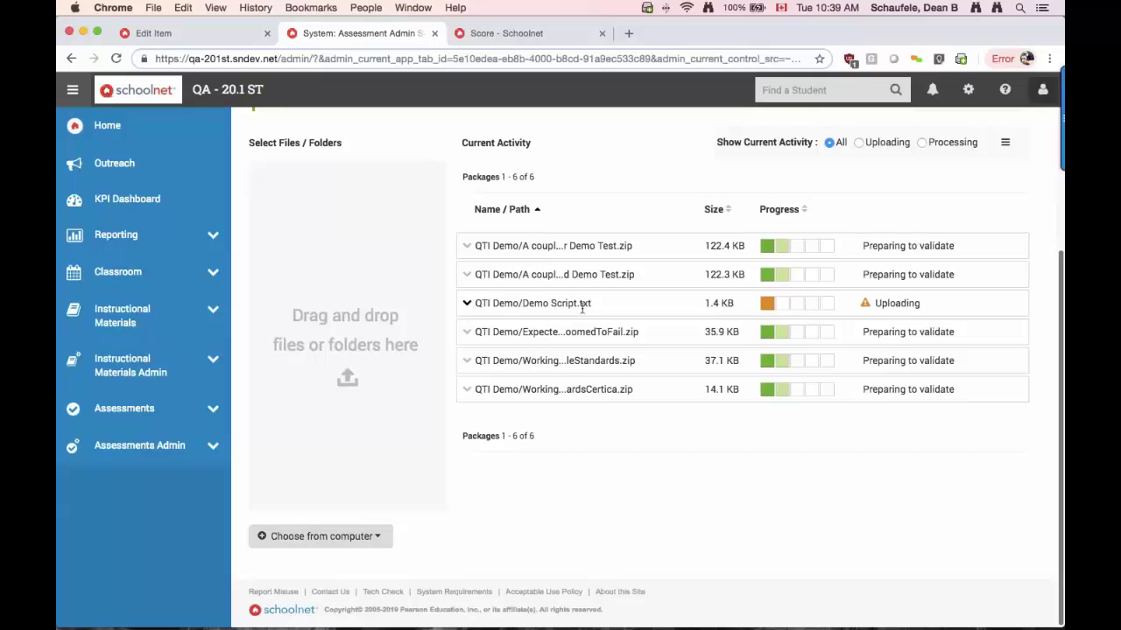
Read the General error details for the Demo Script.txt upload, collapsing the entry again
left_click(467, 304)
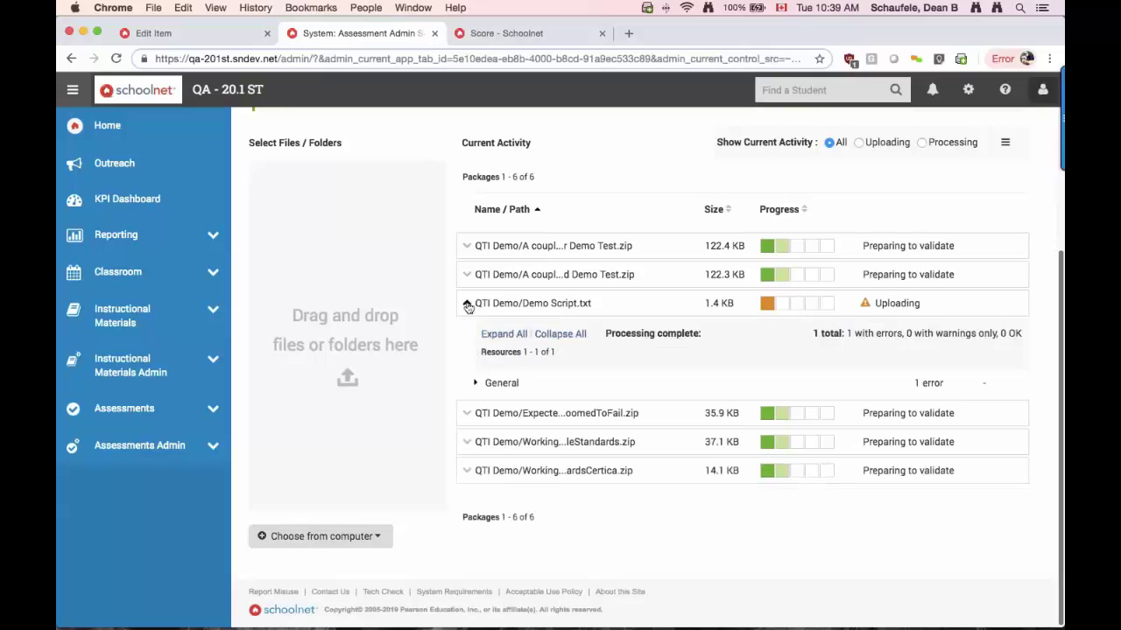
left_click(475, 382)
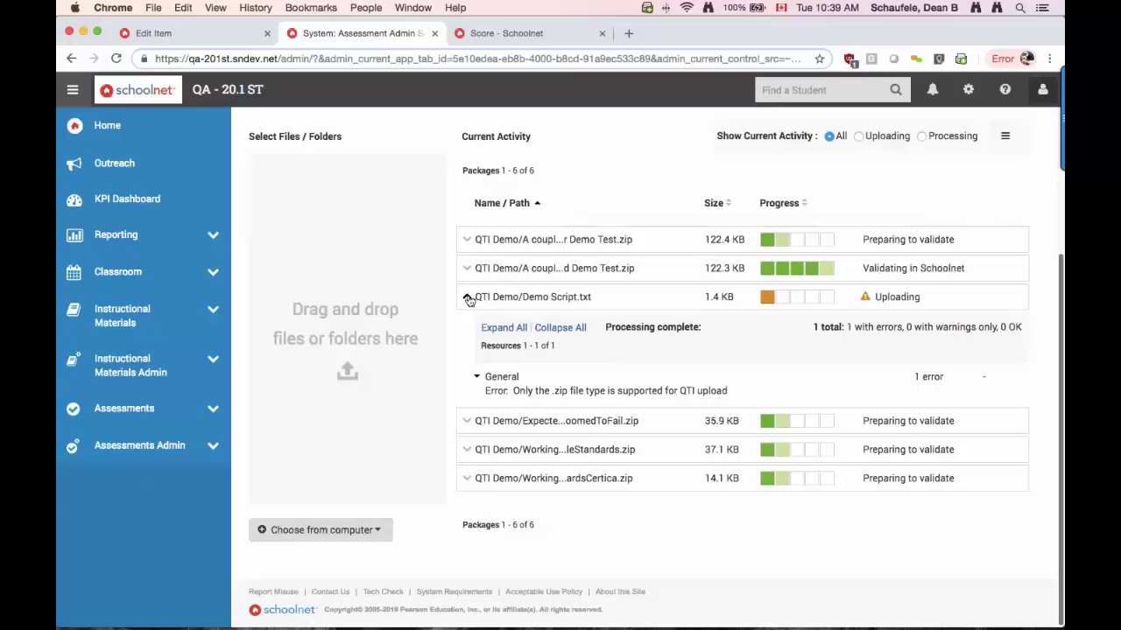
left_click(467, 297)
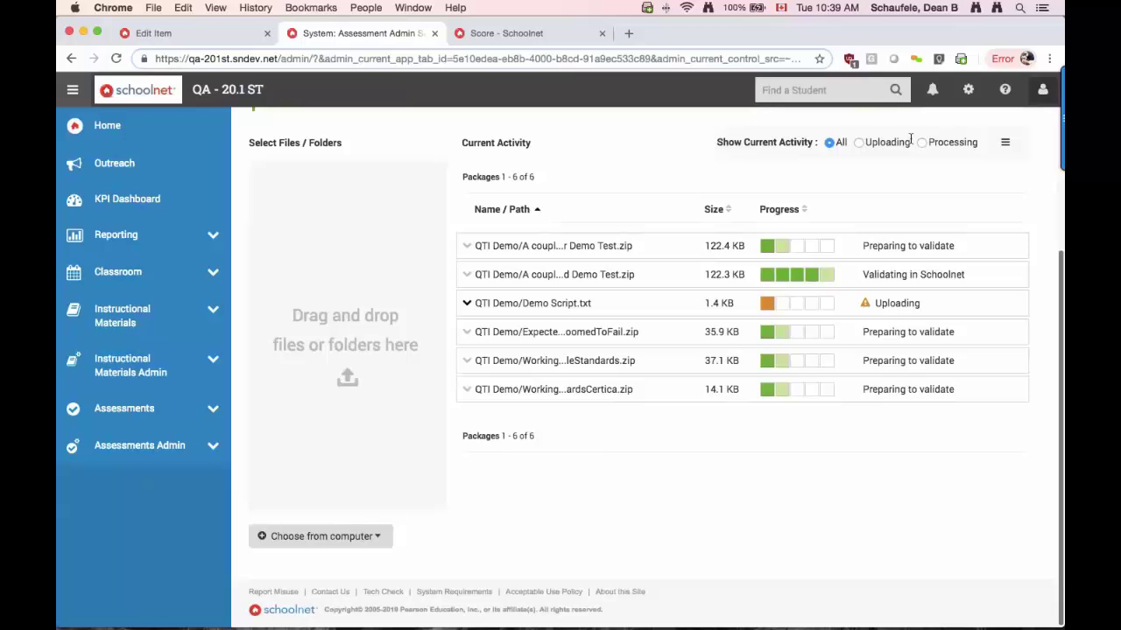
Filter the current upload activity by Uploading and by Processing, and return it to All
left_click(860, 143)
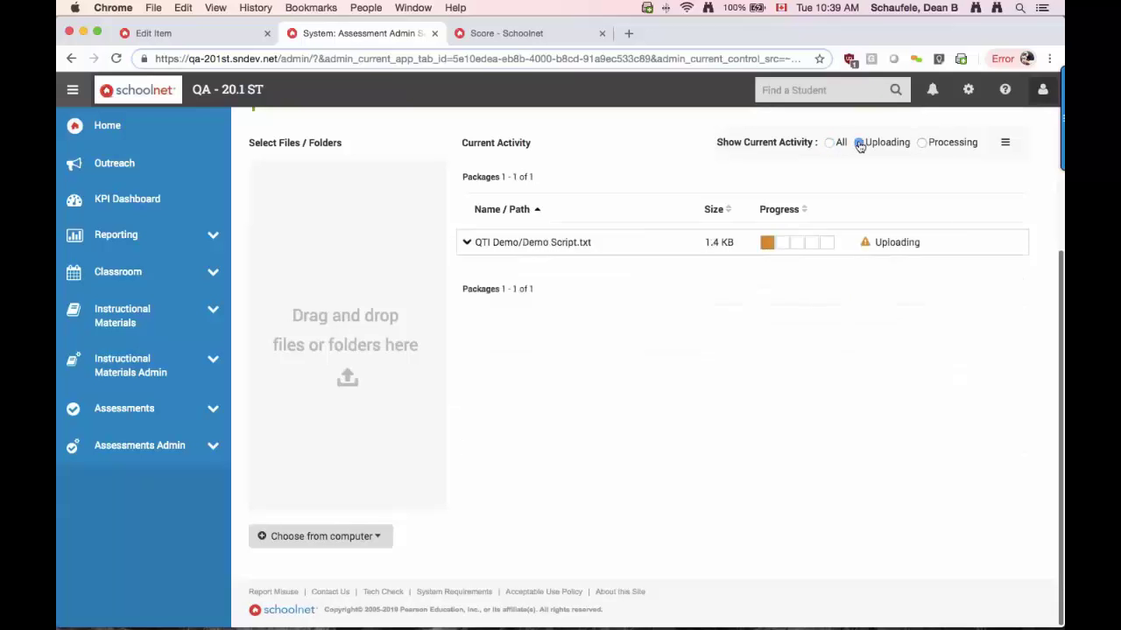
left_click(922, 143)
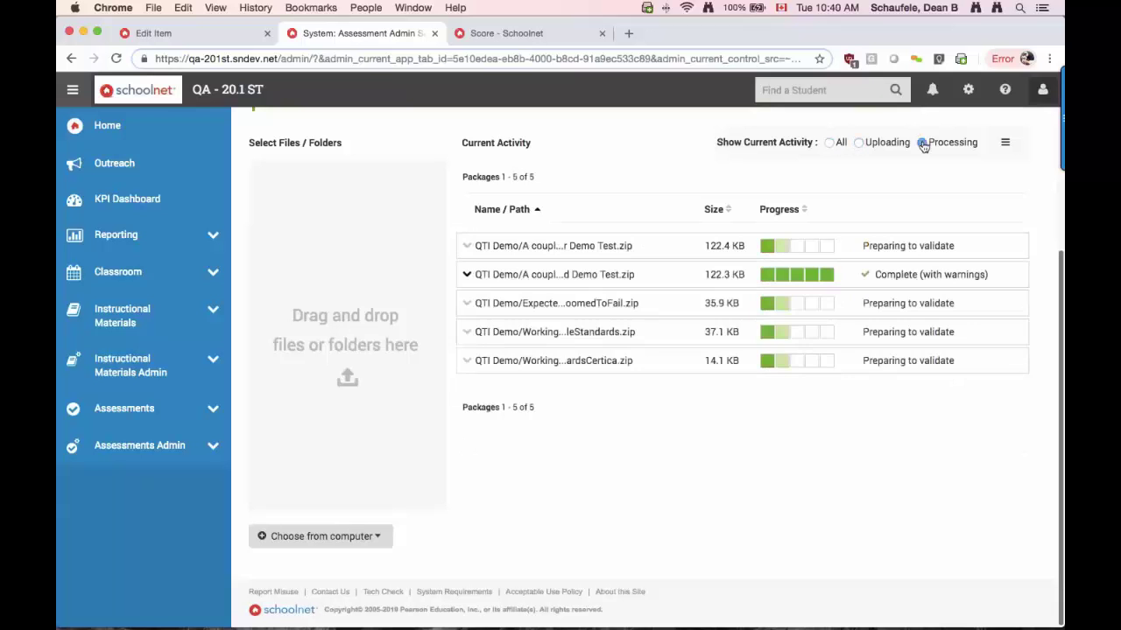
left_click(829, 143)
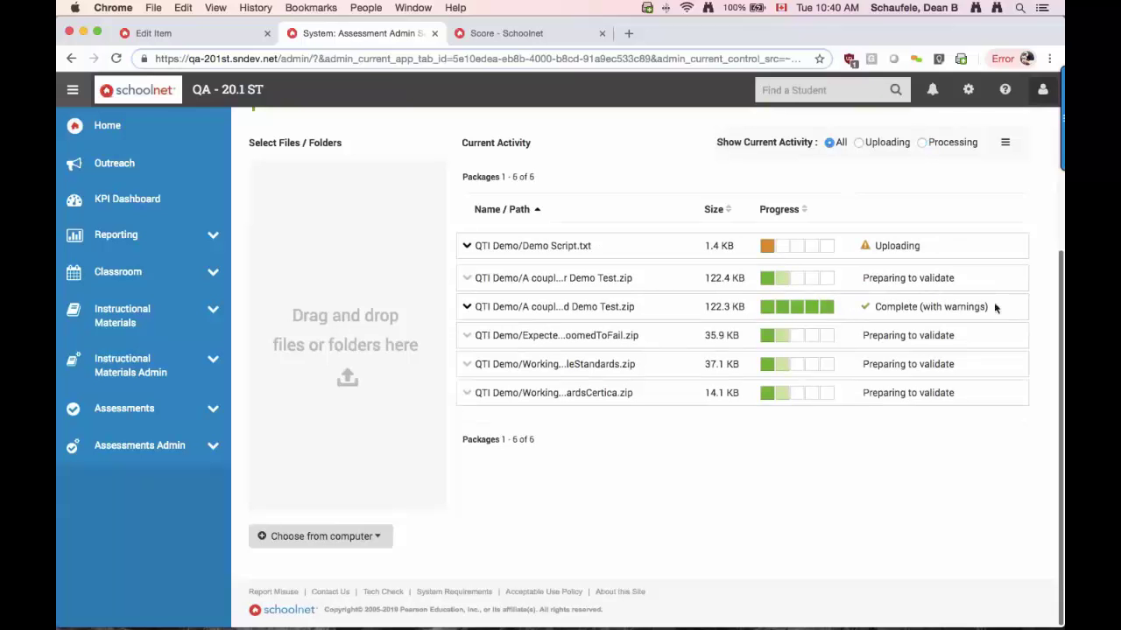
Review the resource list and the test's warning in the completed 122.3 KB Demo Test.zip package, collapsing its details again
left_click(467, 307)
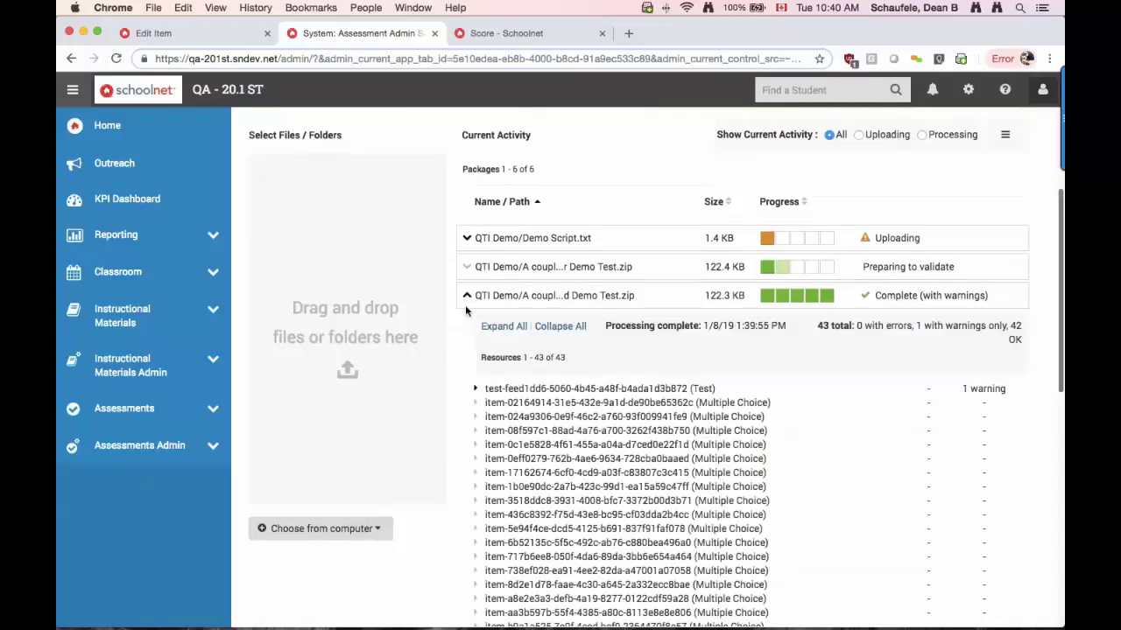
scroll(584, 325, "down", 3)
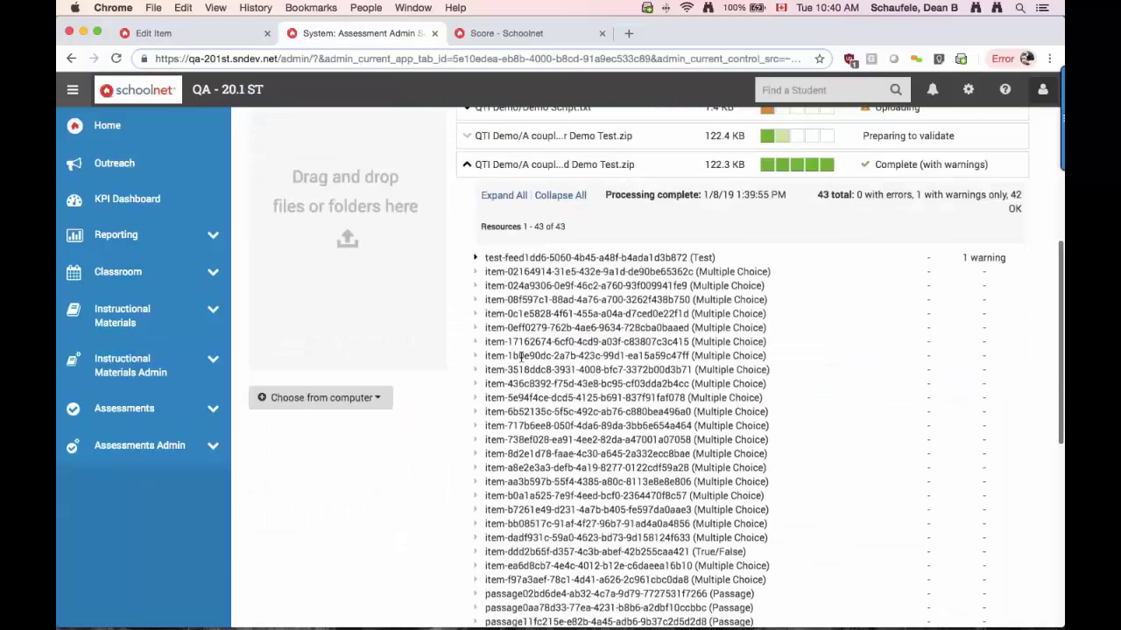
scroll(584, 326, "down", 7)
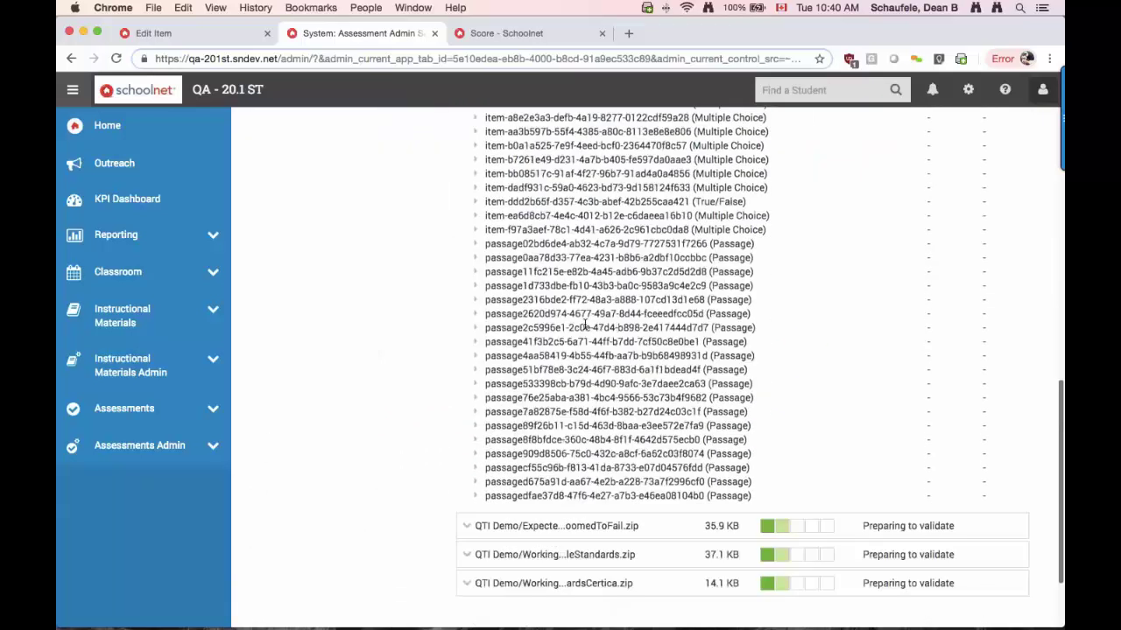
scroll(584, 326, "up", 2)
scroll(584, 325, "up", 7)
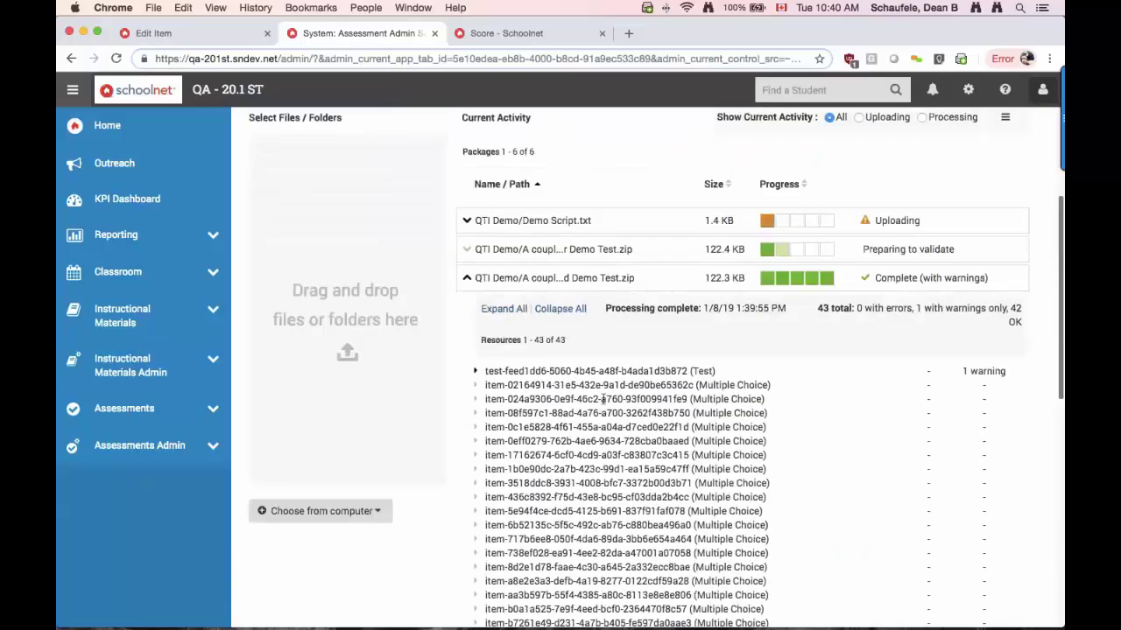
left_click(477, 372)
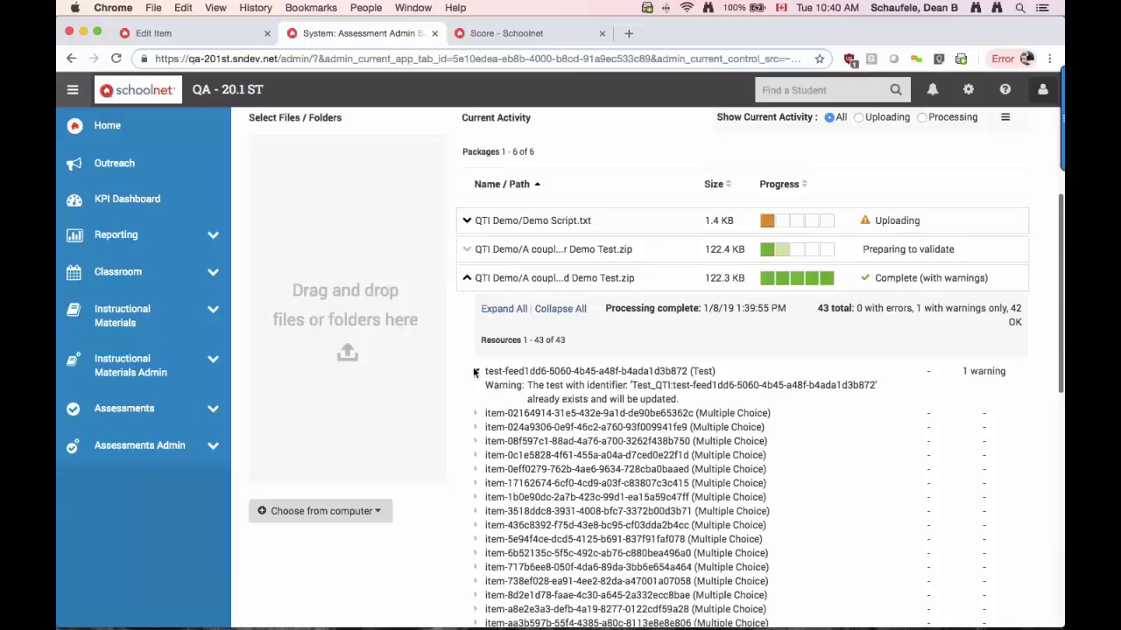
left_click(476, 371)
left_click(466, 279)
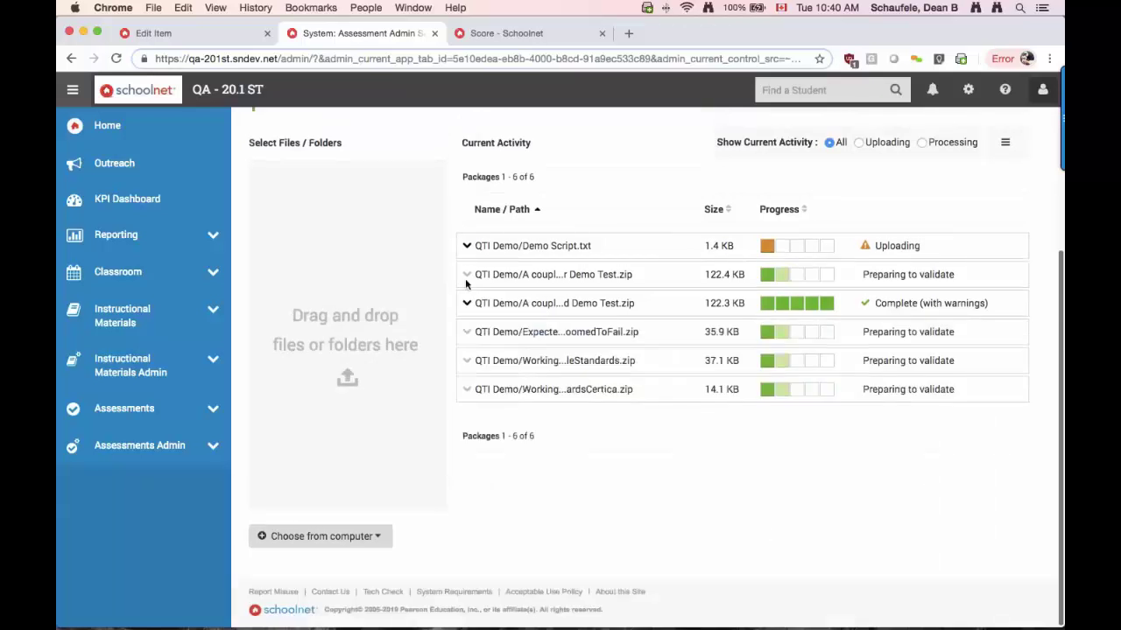
scroll(578, 237, "up", 3)
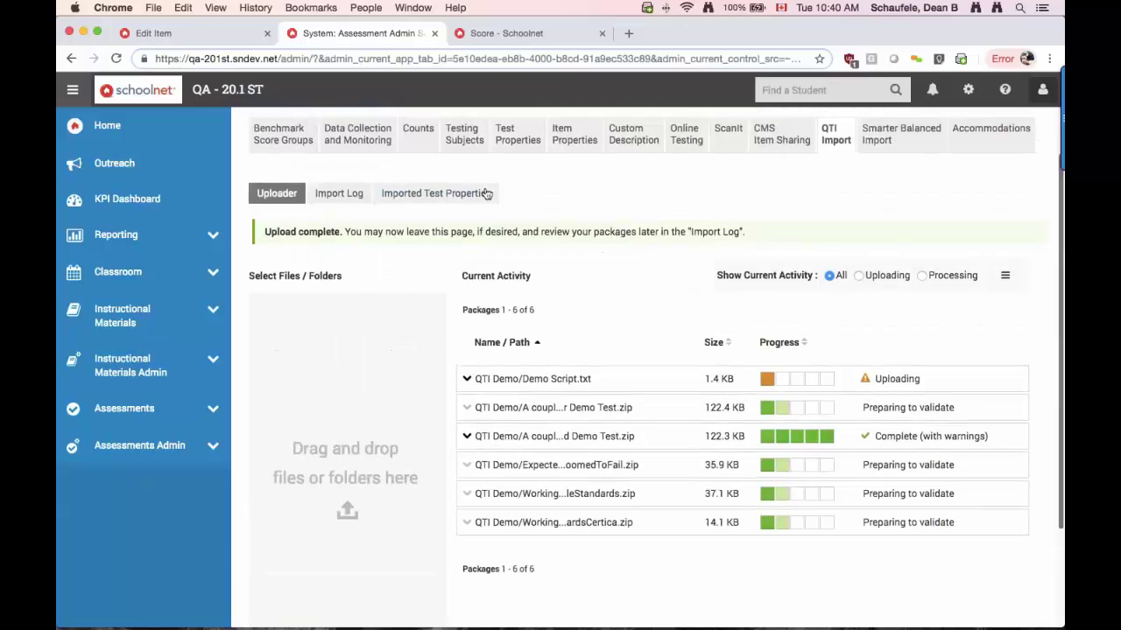
Look over the Import Log and the editable imported properties of Demo Test For Us Corrected, cancelling the edit without changes
left_click(345, 195)
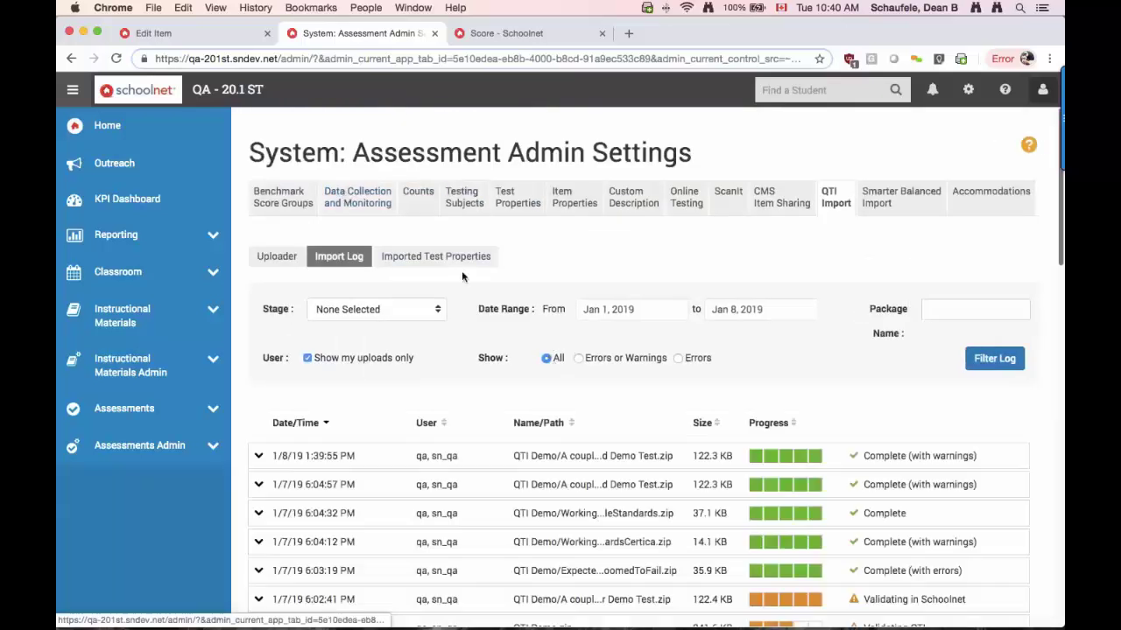
left_click(282, 256)
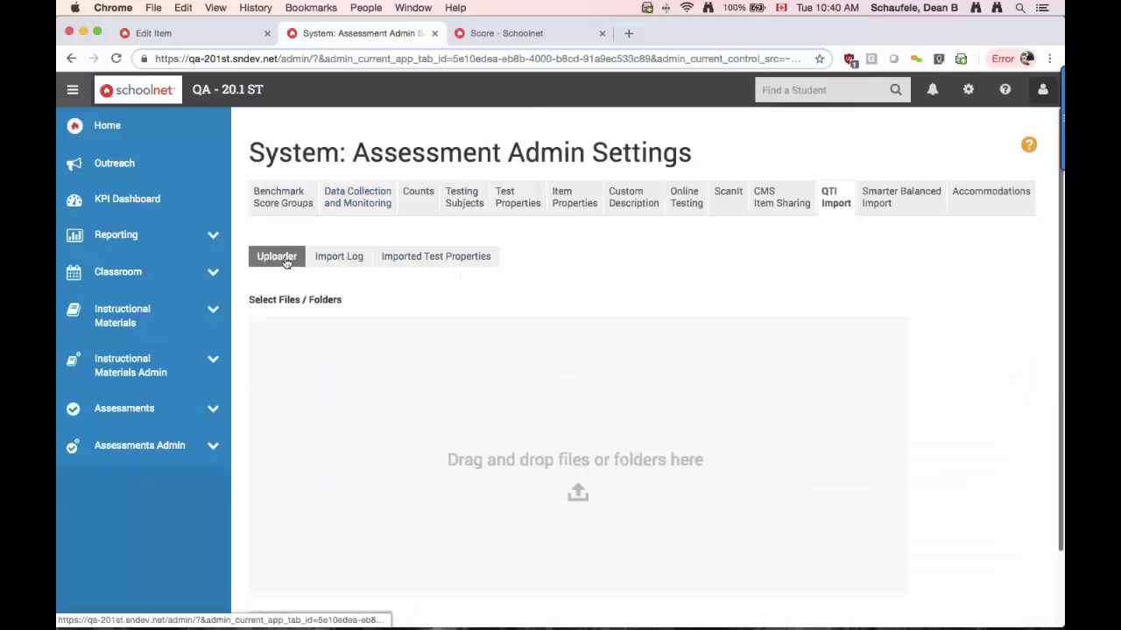
left_click(437, 258)
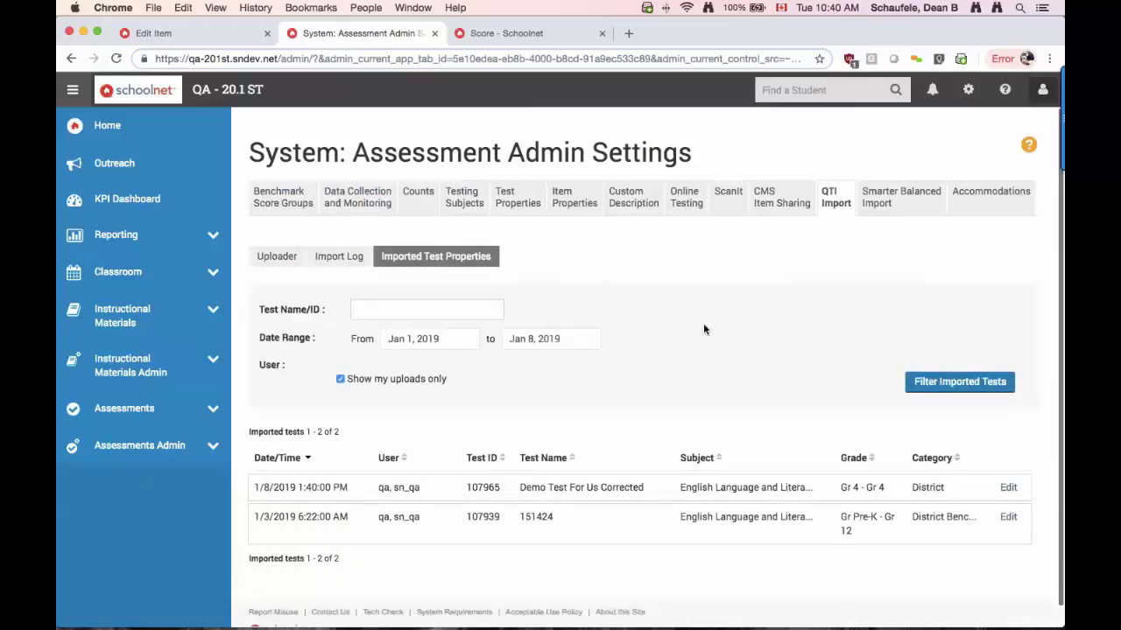
scroll(704, 328, "down", 1)
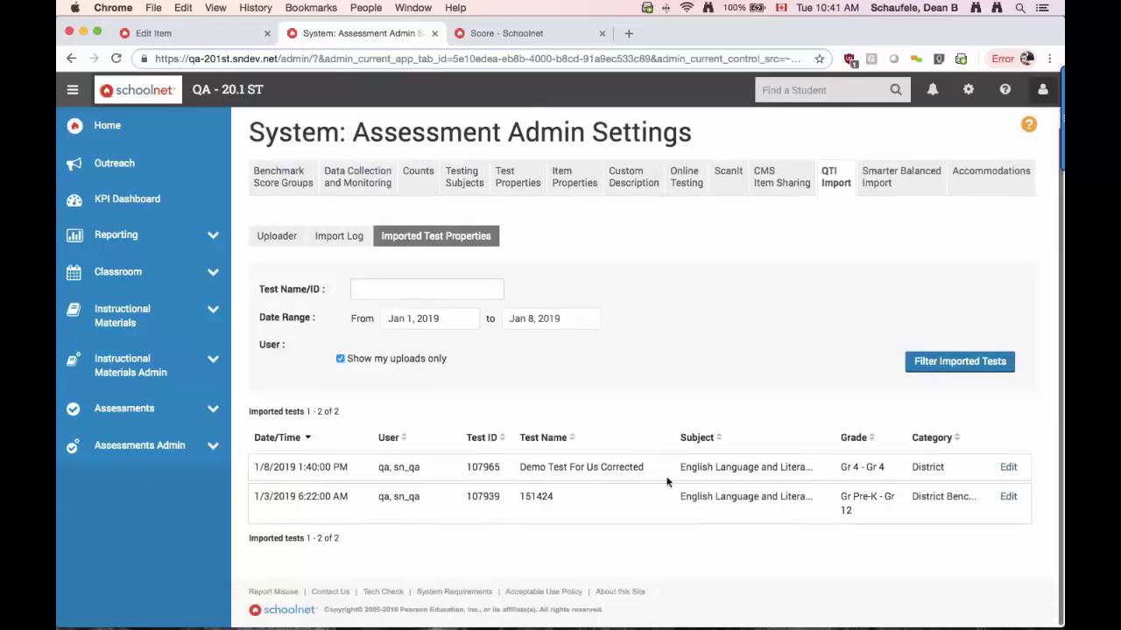
left_click(1008, 469)
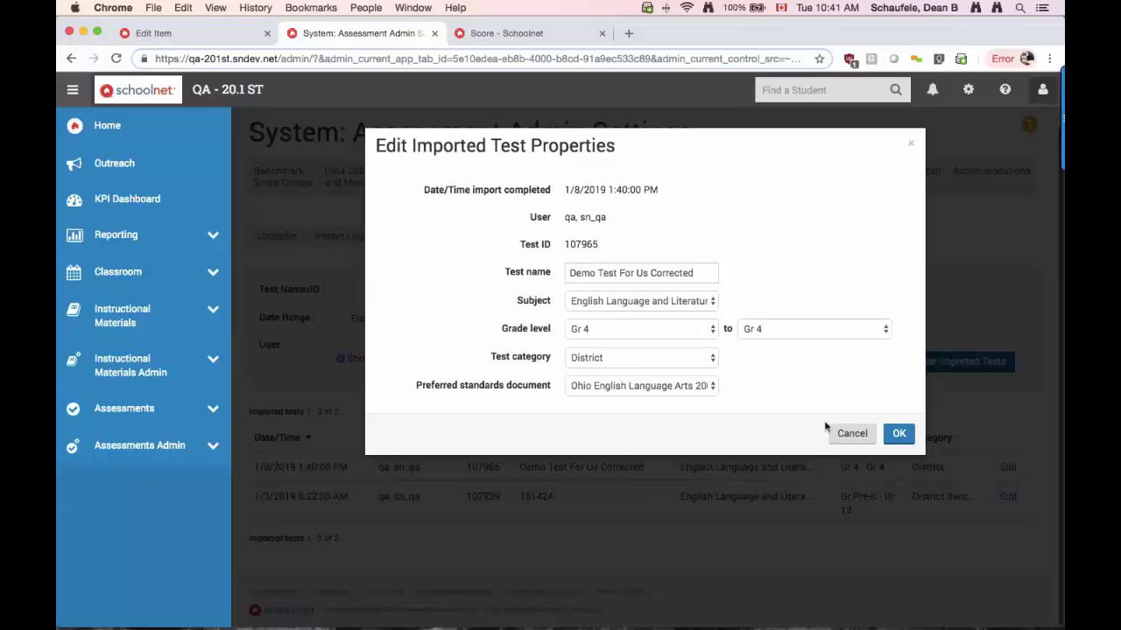
left_click(850, 435)
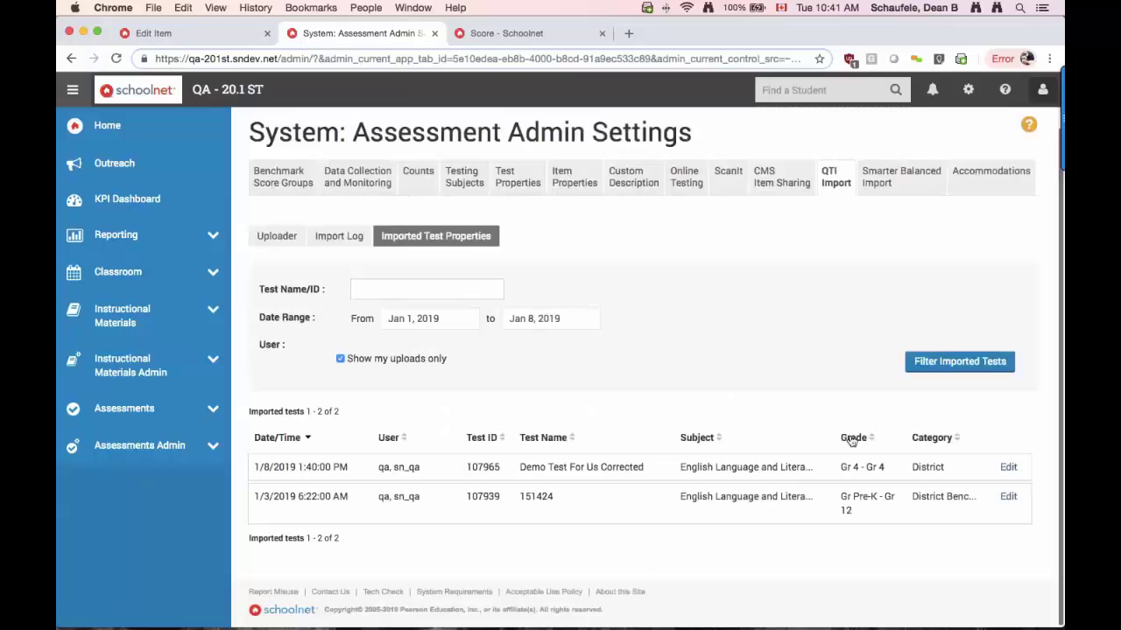
Read the i-300520 checklist's warning in the newest 14.1 KB ardsCertica.zip entry of the Import Log, collapsing the entry again
left_click(285, 236)
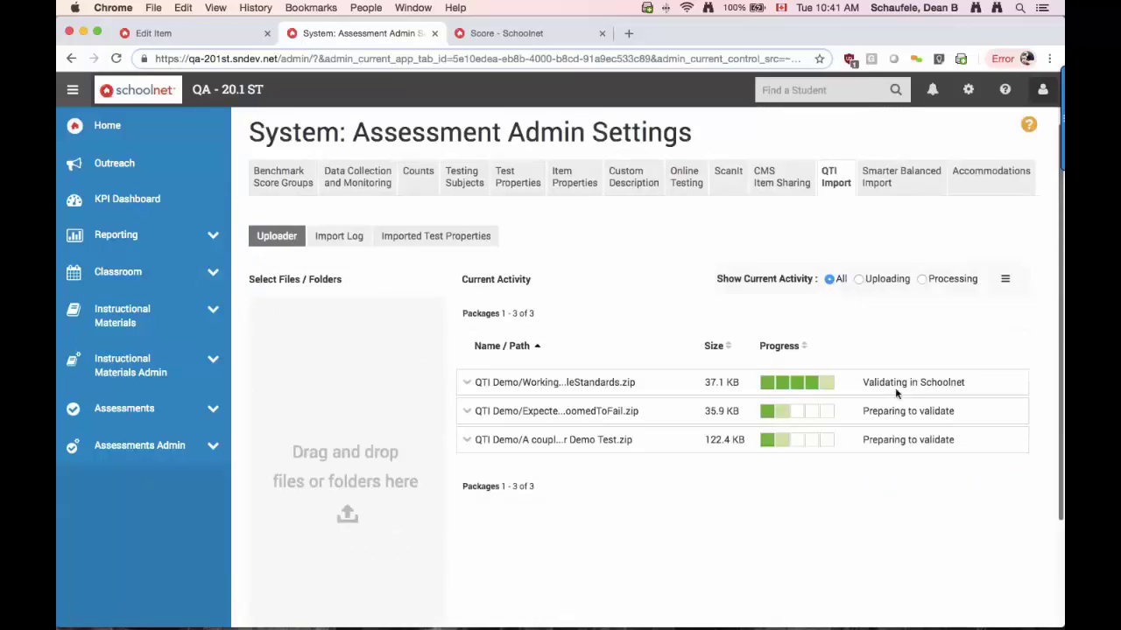
left_click(336, 238)
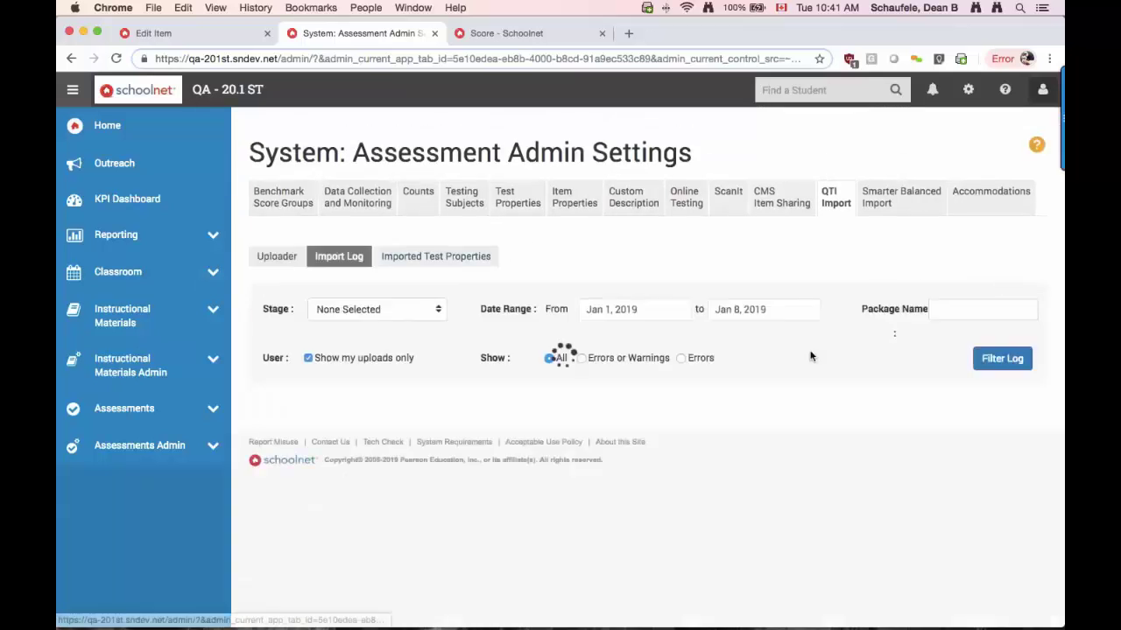
scroll(913, 386, "down", 3)
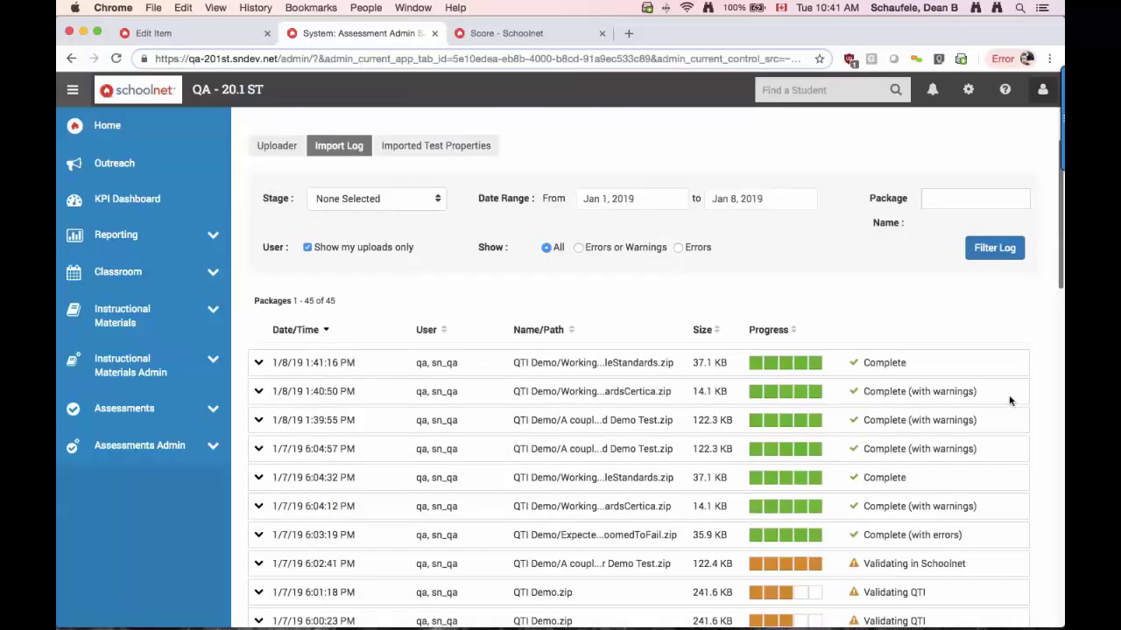
left_click(257, 394)
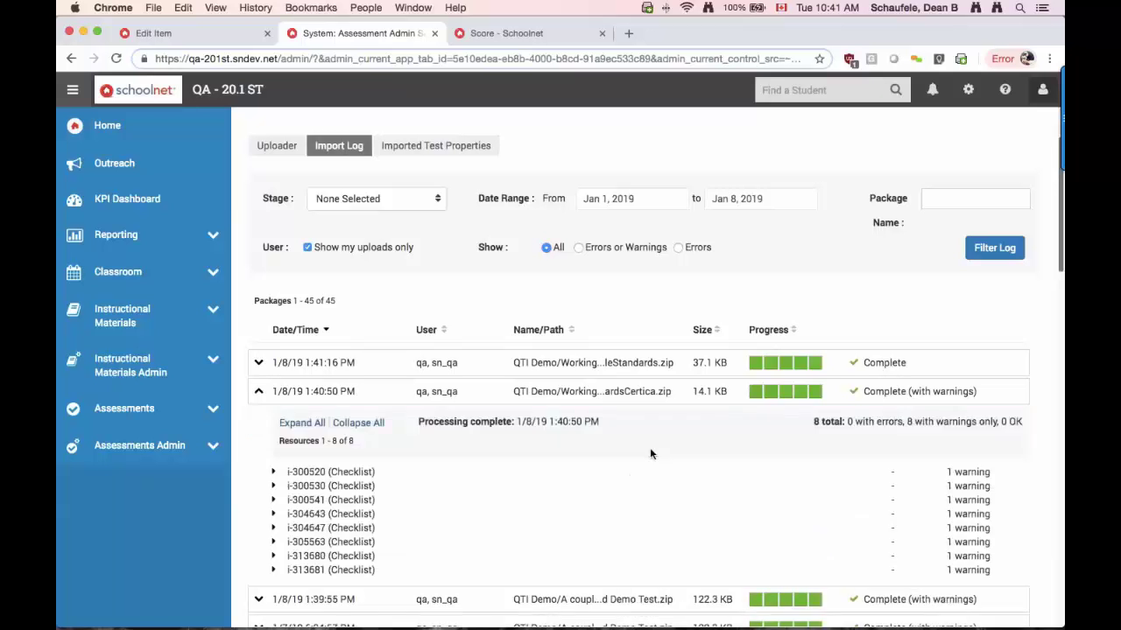
scroll(649, 454, "down", 2)
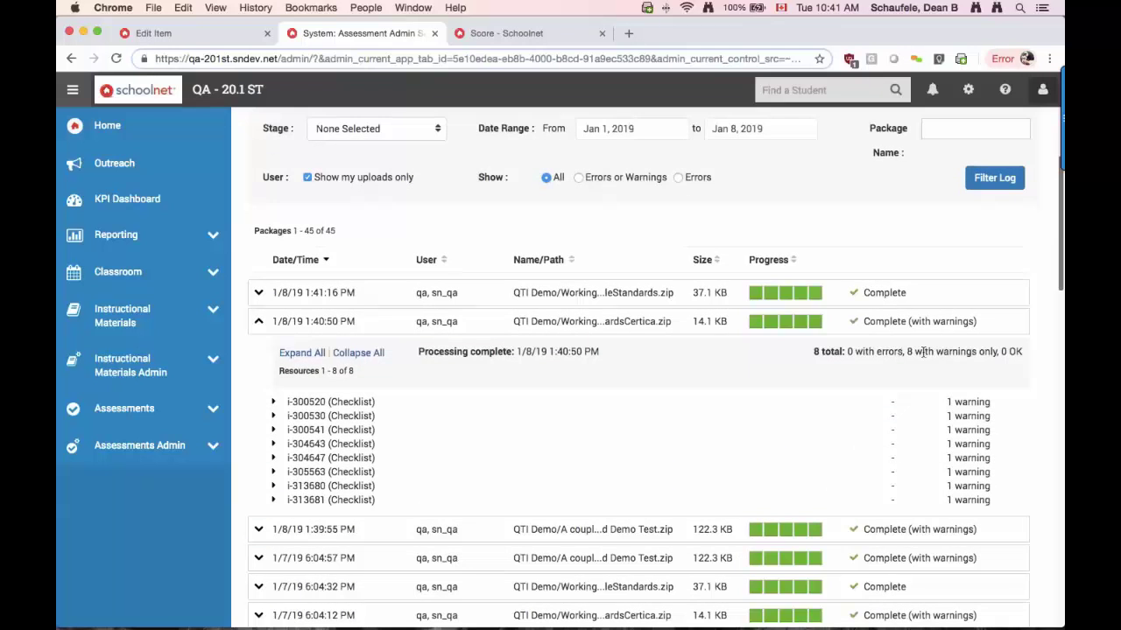
left_click(273, 404)
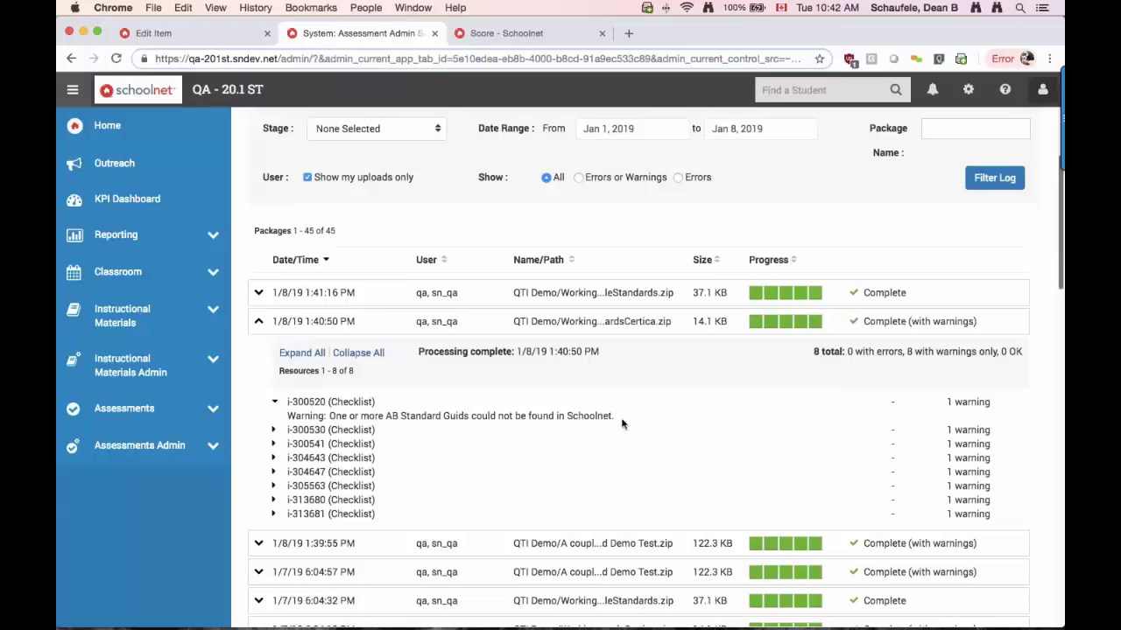
left_click(259, 321)
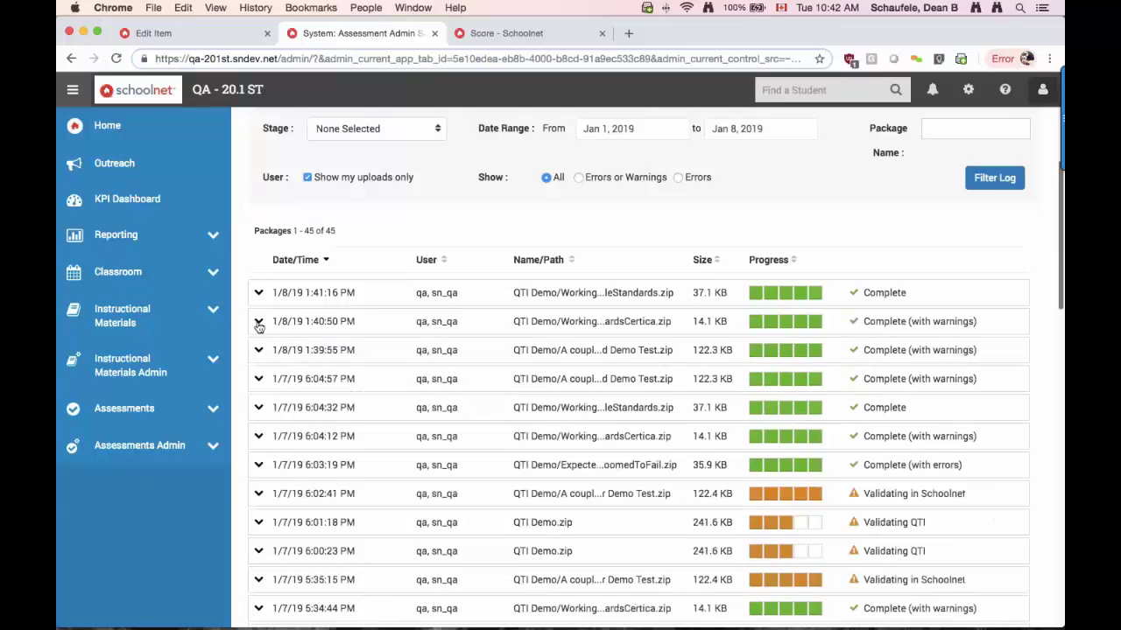
Check the Uploader once more and reload the Import Log to view the latest package statuses
scroll(385, 359, "up", 5)
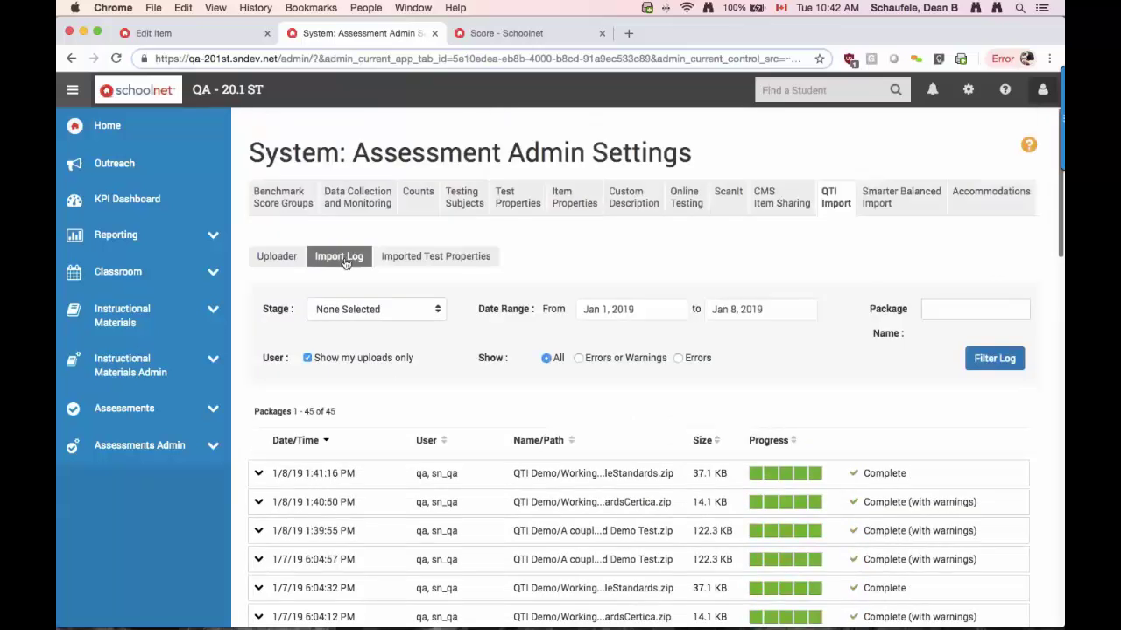
left_click(260, 258)
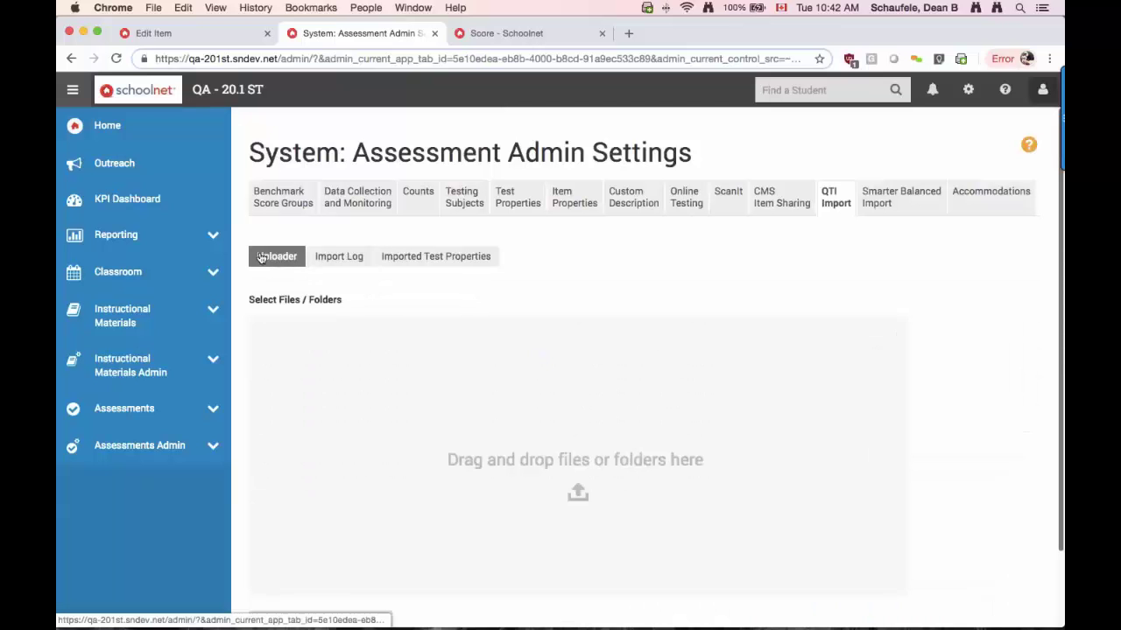
left_click(341, 256)
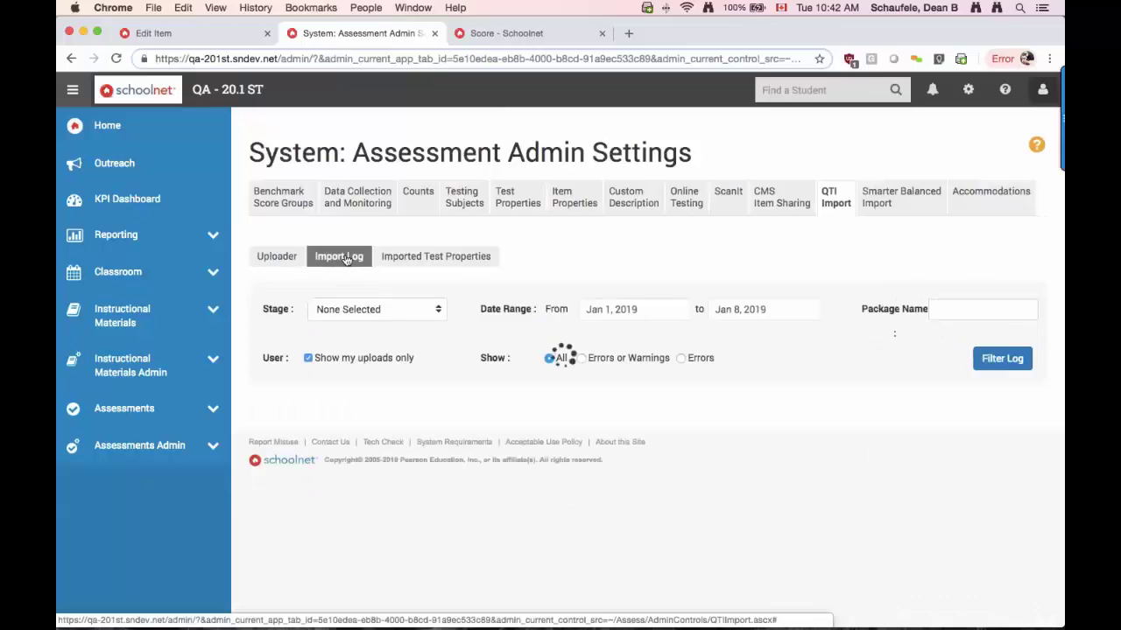
scroll(934, 427, "down", 2)
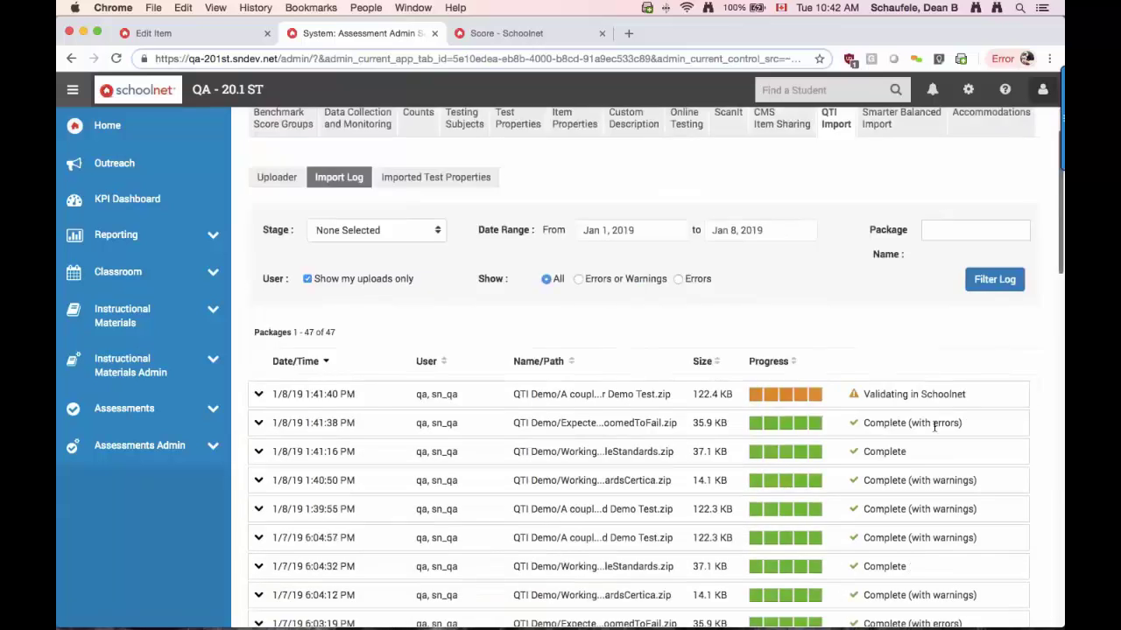
Examine the resources of the newest 122.4 KB Demo Test.zip log entry and read the first passage's error, collapsing that passage again
left_click(258, 395)
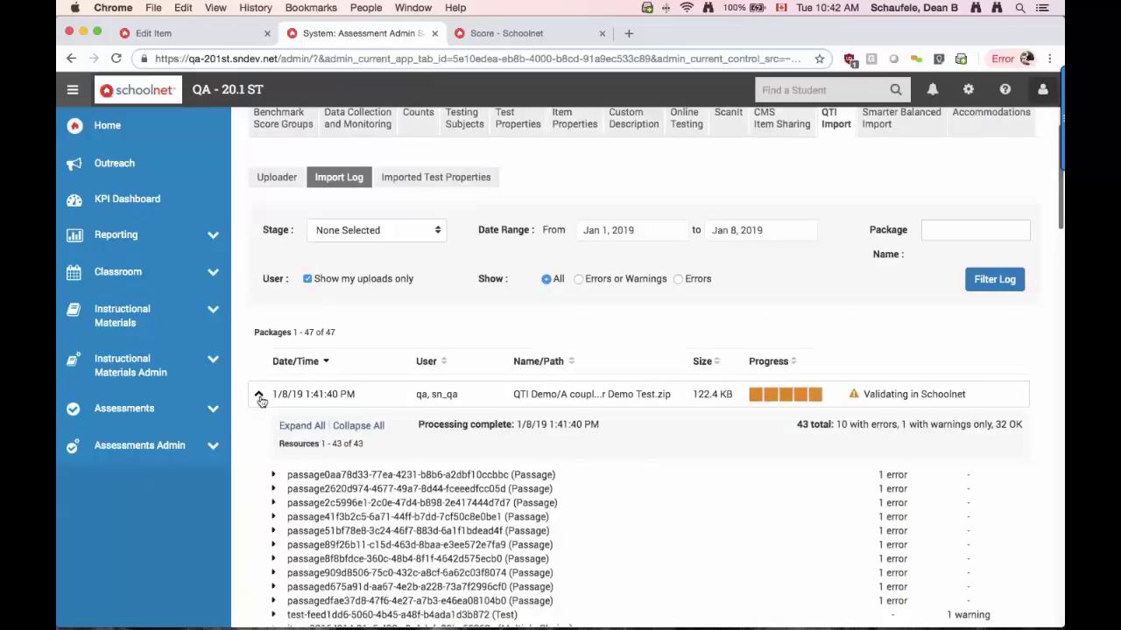
scroll(429, 449, "down", 4)
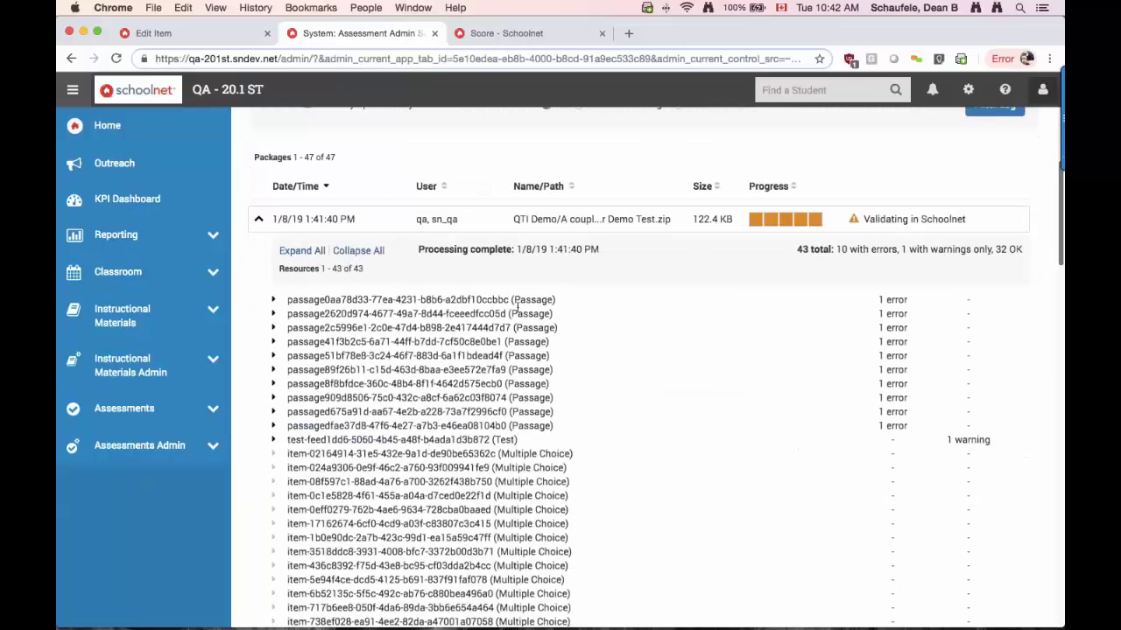
left_click(273, 300)
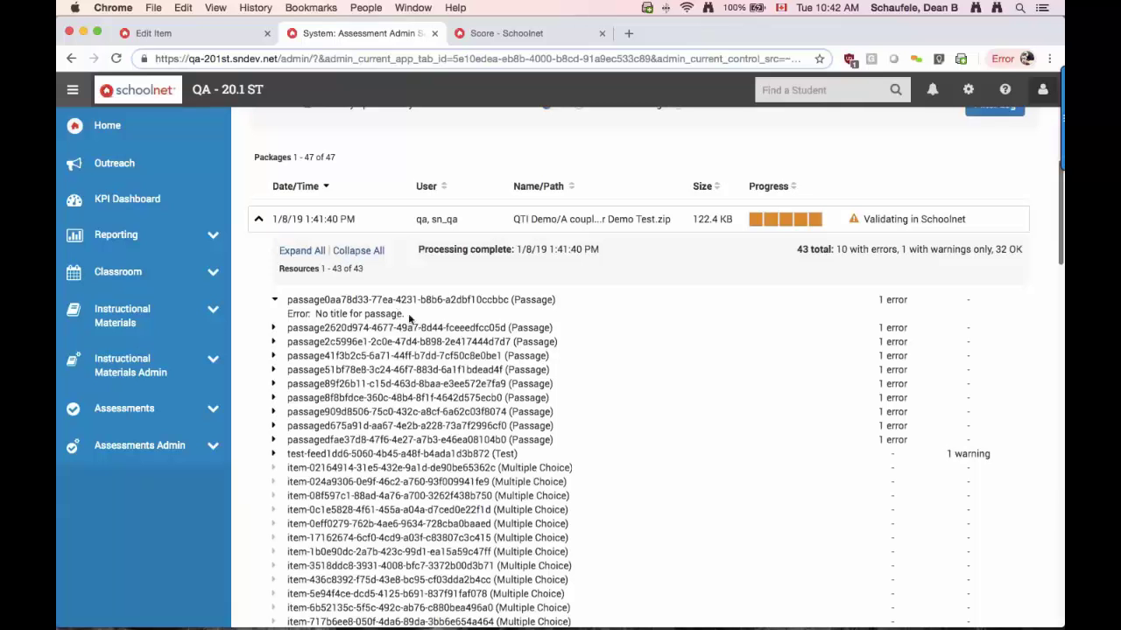
left_click_drag(408, 317, 283, 314)
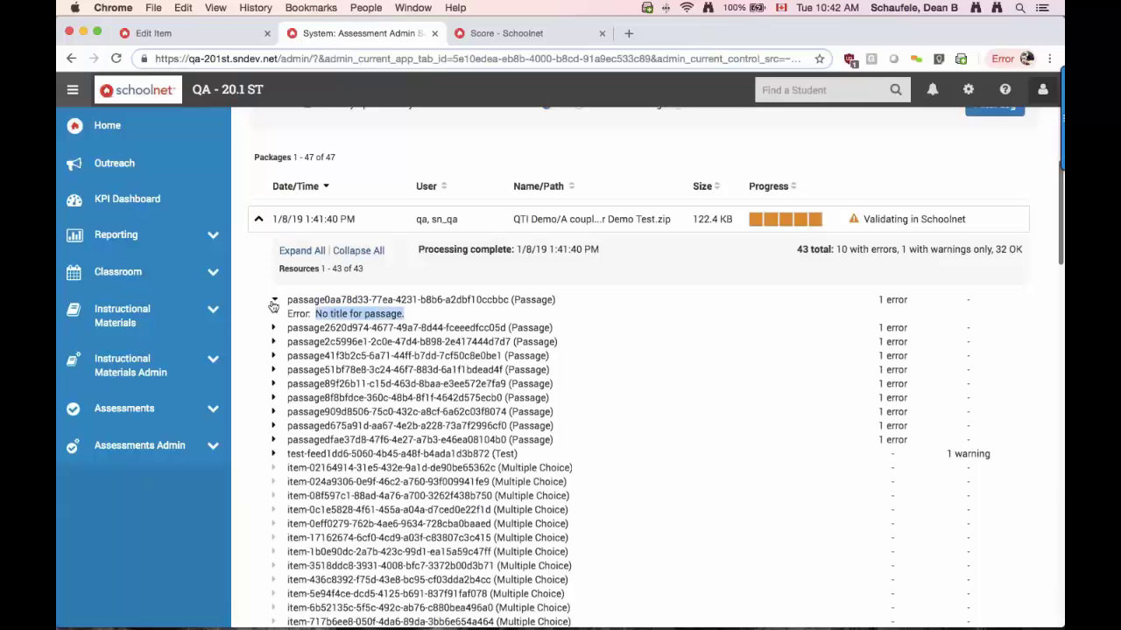
left_click(274, 301)
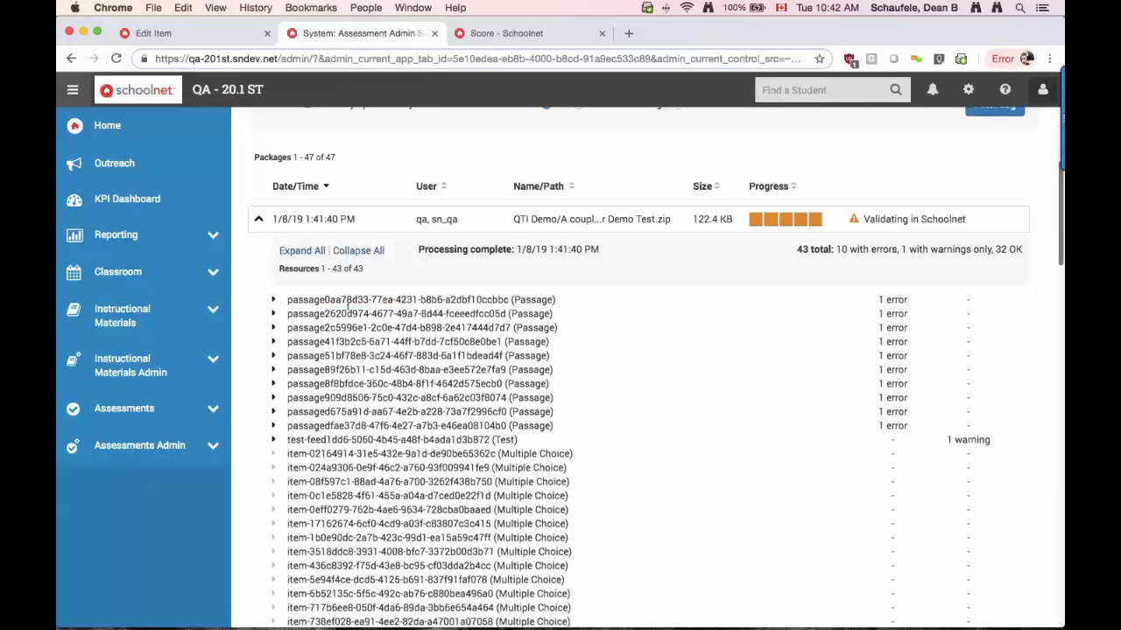
scroll(348, 310, "up", 3)
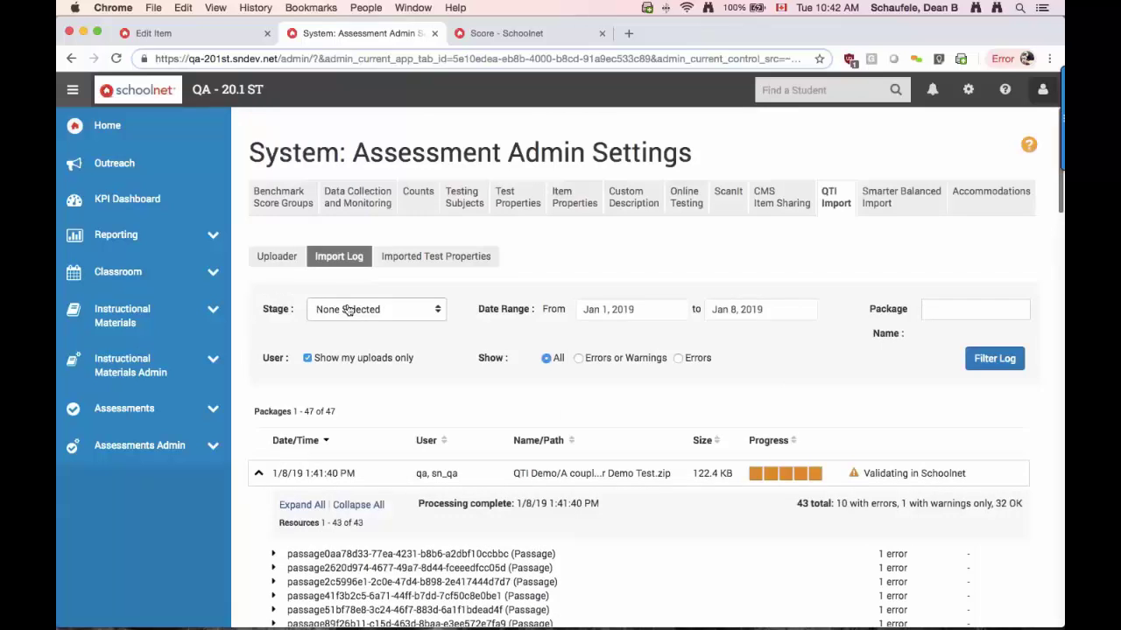